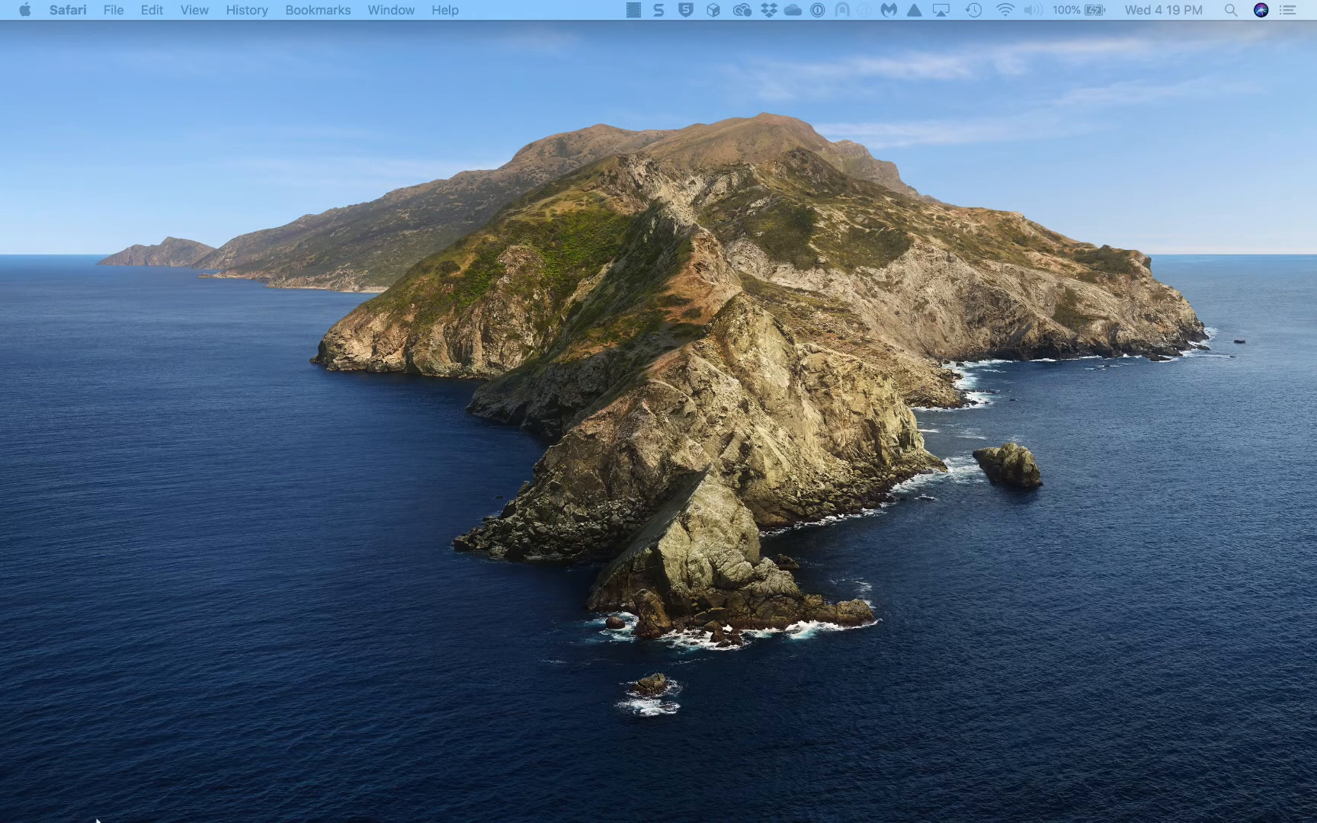
Open Safari and go to anaconda.com
{"action": "mouse_move", "coordinate": [215, 817]}
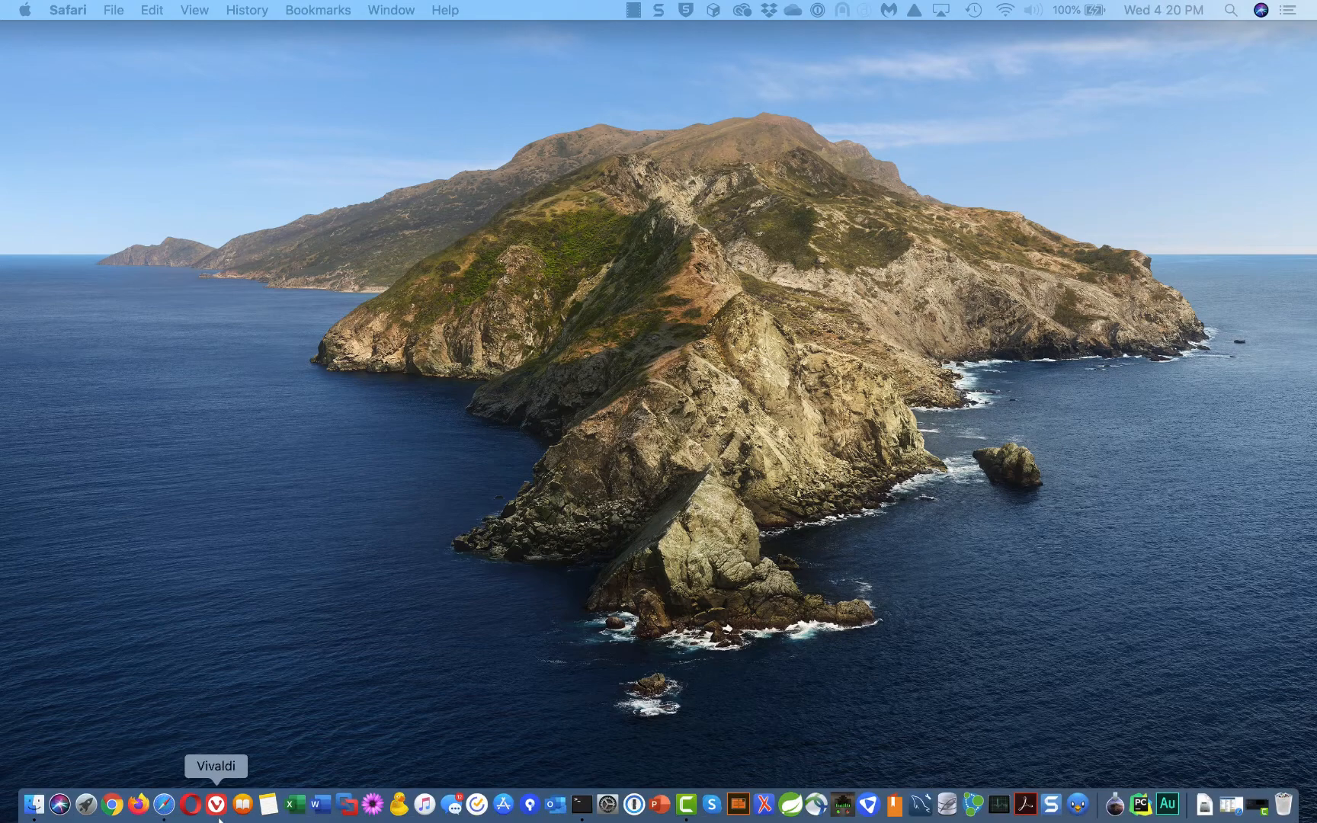
{"action": "left_click", "coordinate": [165, 806]}
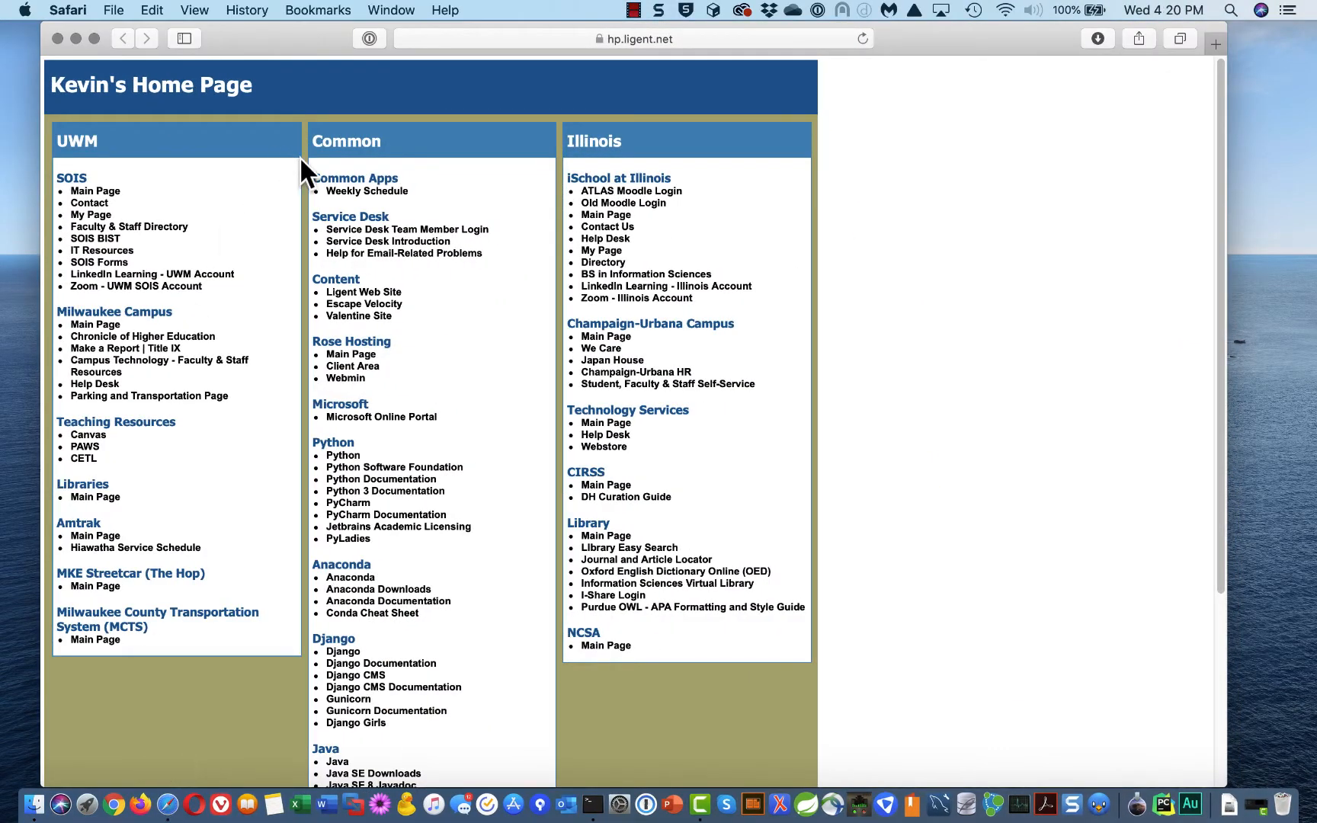
{"action": "left_click", "coordinate": [538, 35]}
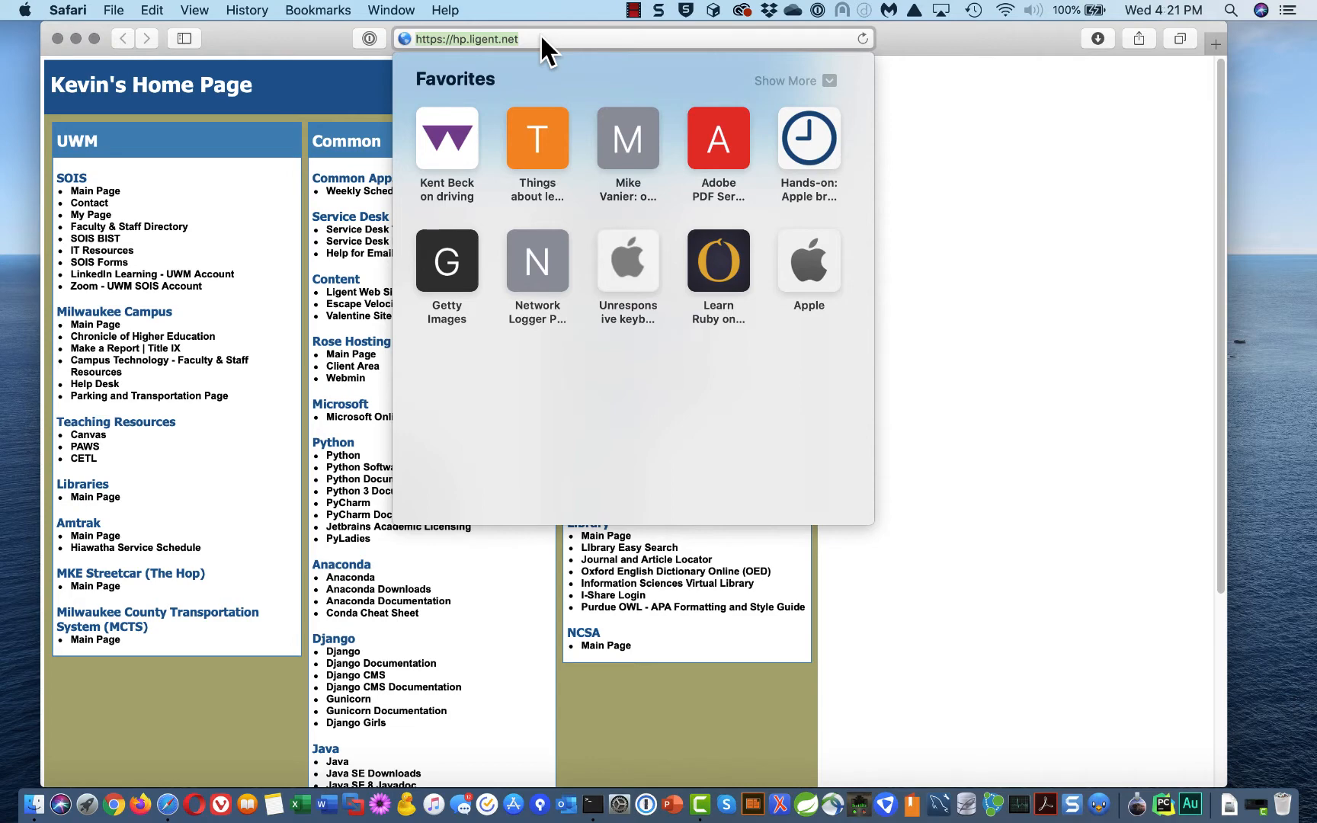
{"action": "key", "text": "BackSpace"}
{"action": "type", "text": "ana"}
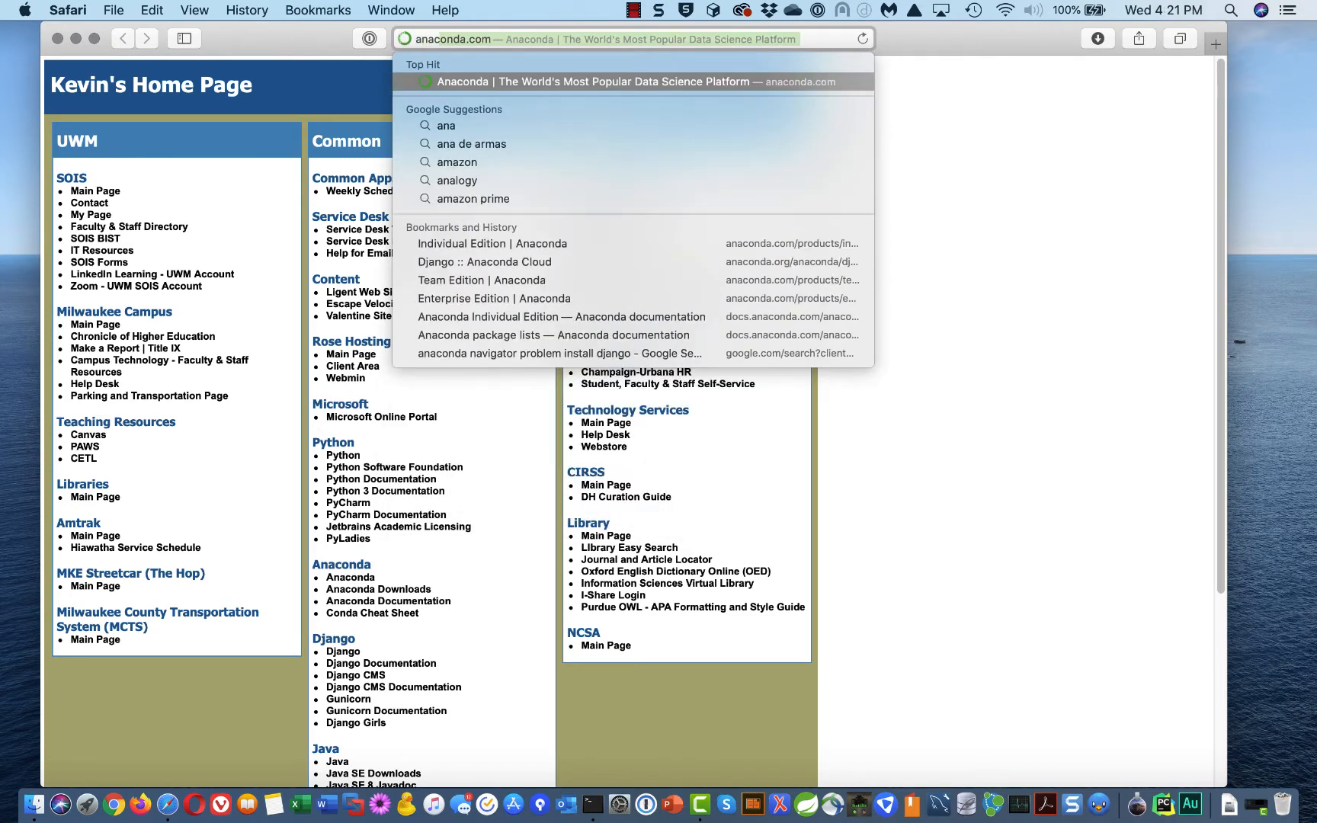
{"action": "type", "text": "conda."}
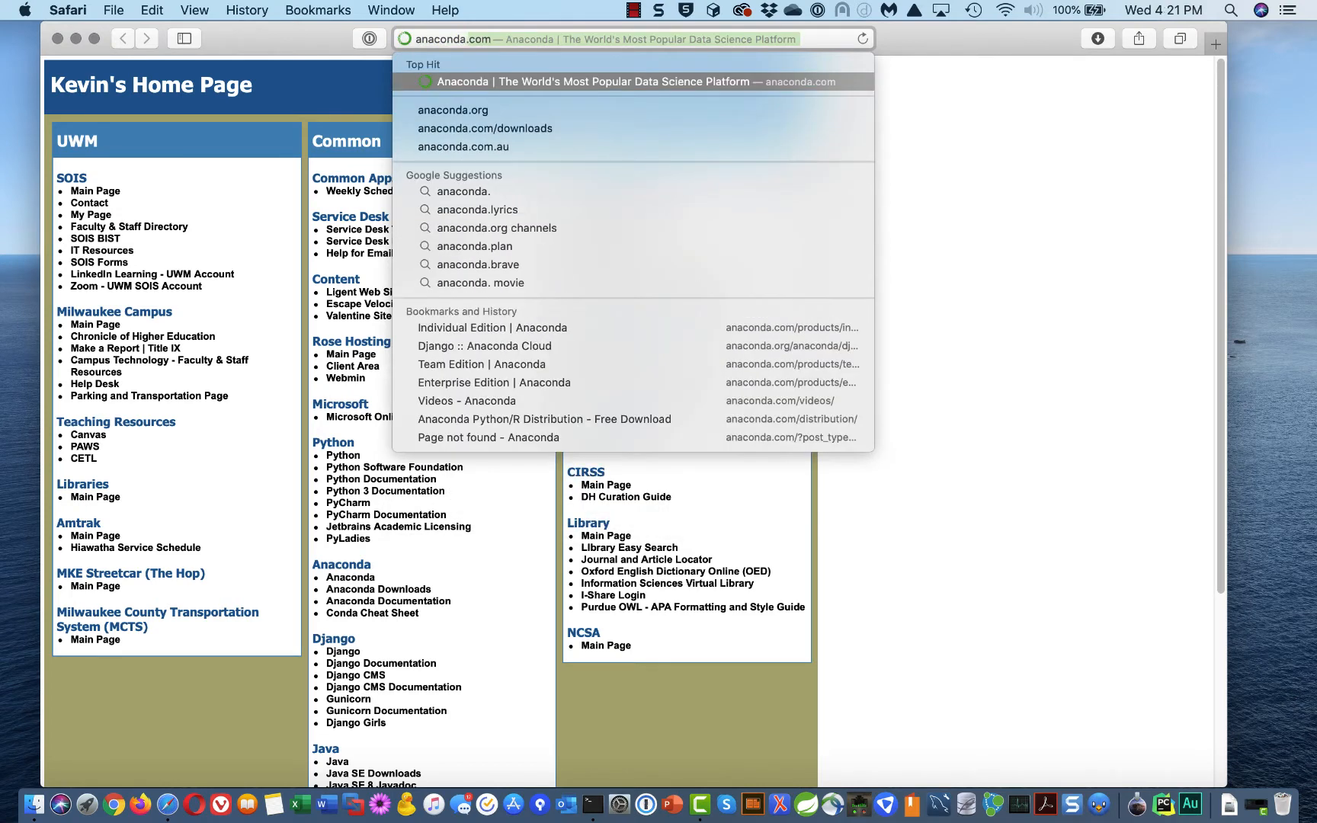
{"action": "type", "text": "com"}
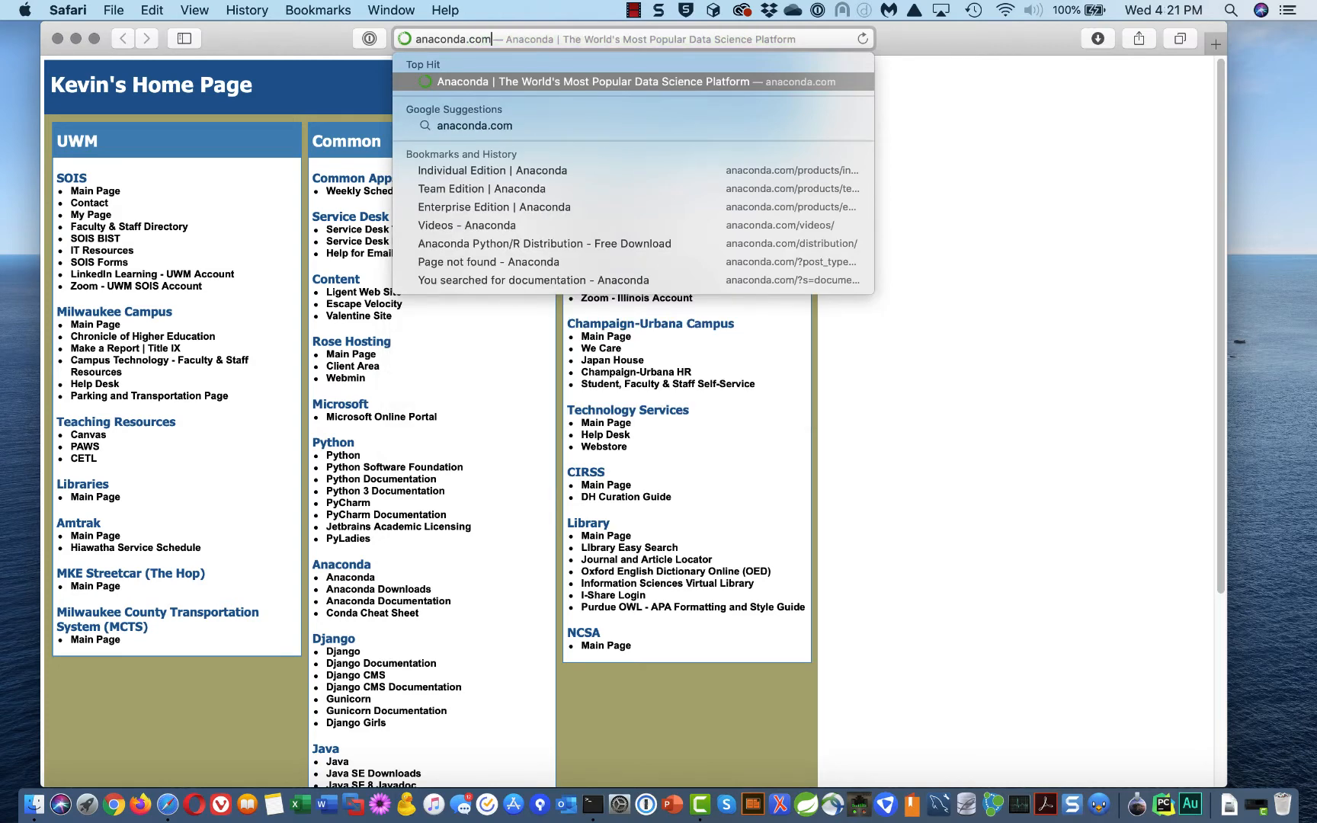
{"action": "key", "text": "Return"}
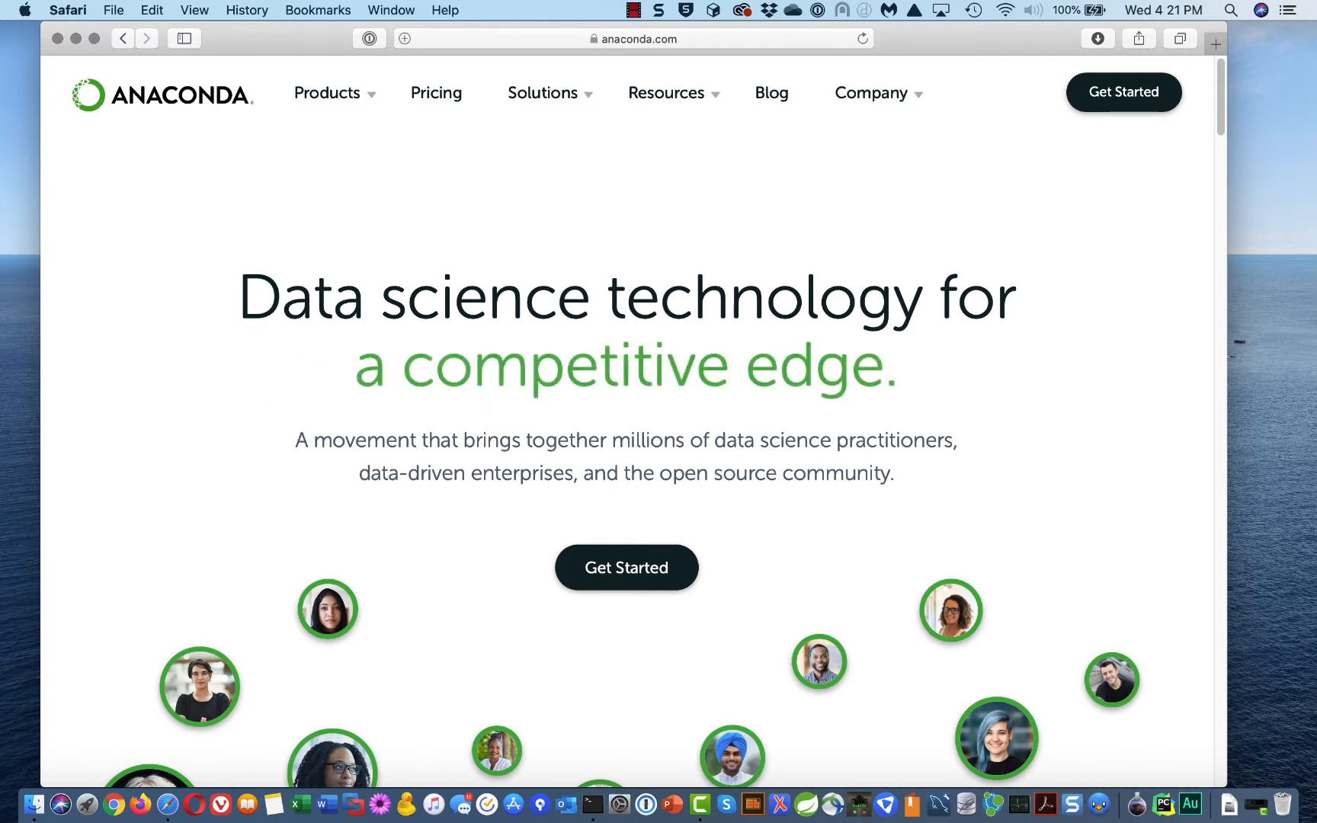
Download the MacOS Python 3.7 64-Bit Graphical Installer from Anaconda's Individual Edition product page
{"action": "mouse_move", "coordinate": [543, 92]}
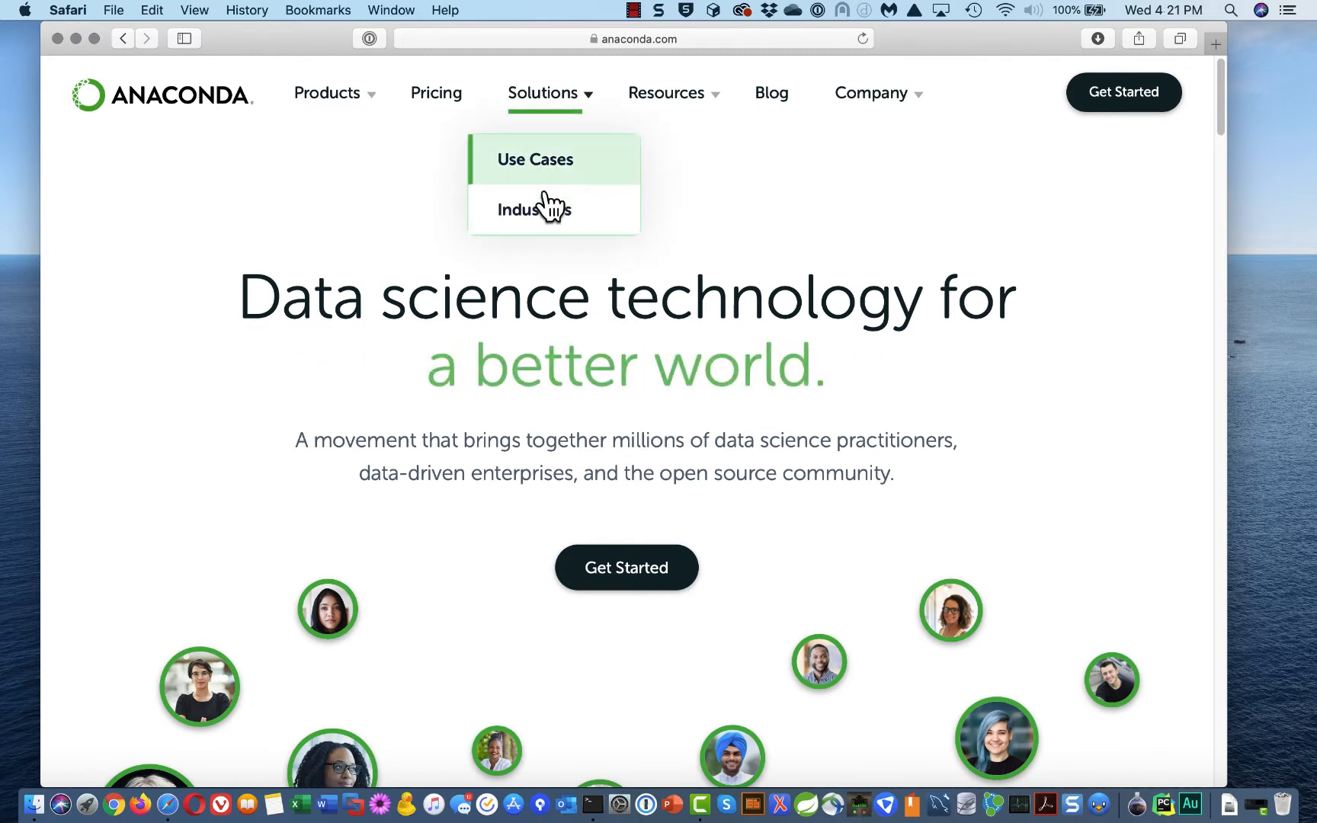
{"action": "mouse_move", "coordinate": [370, 81]}
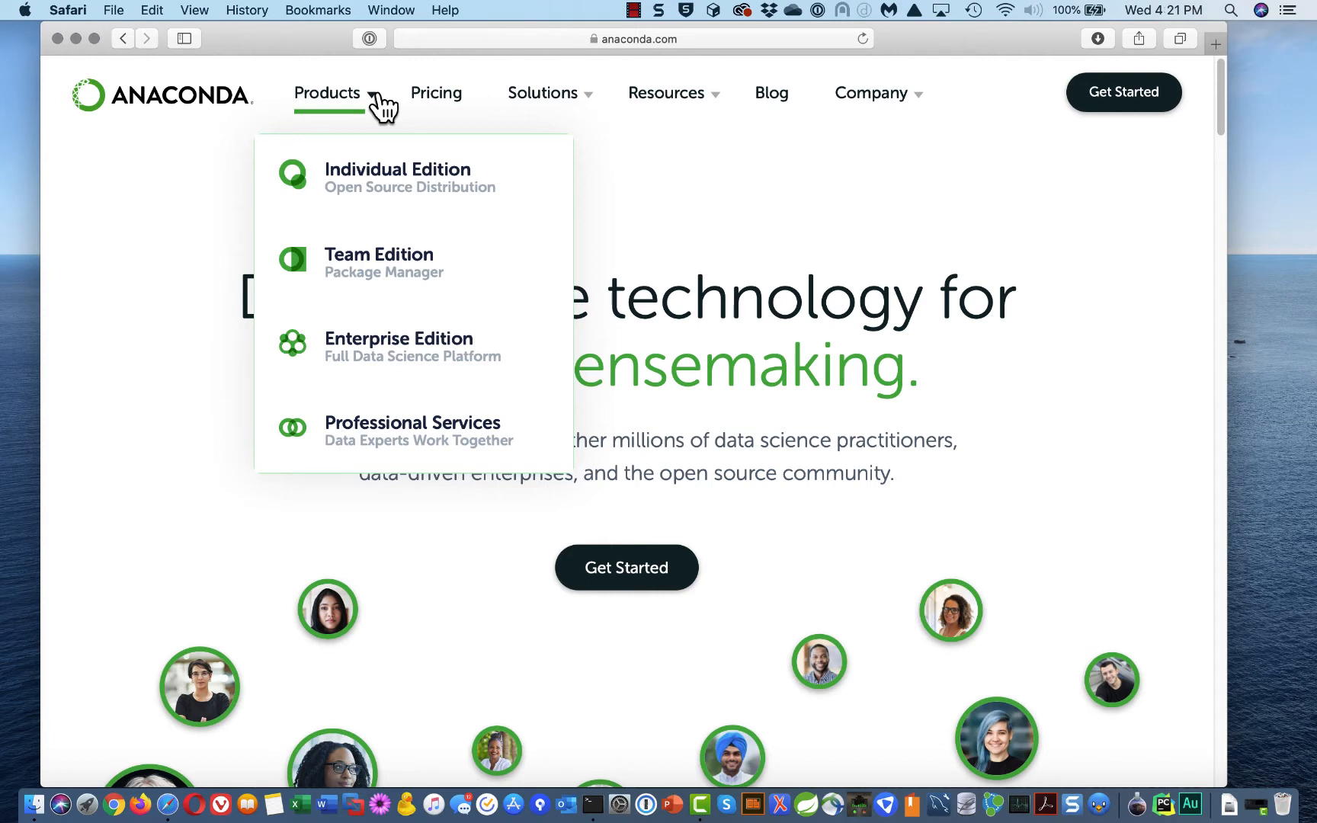
{"action": "left_click", "coordinate": [372, 183]}
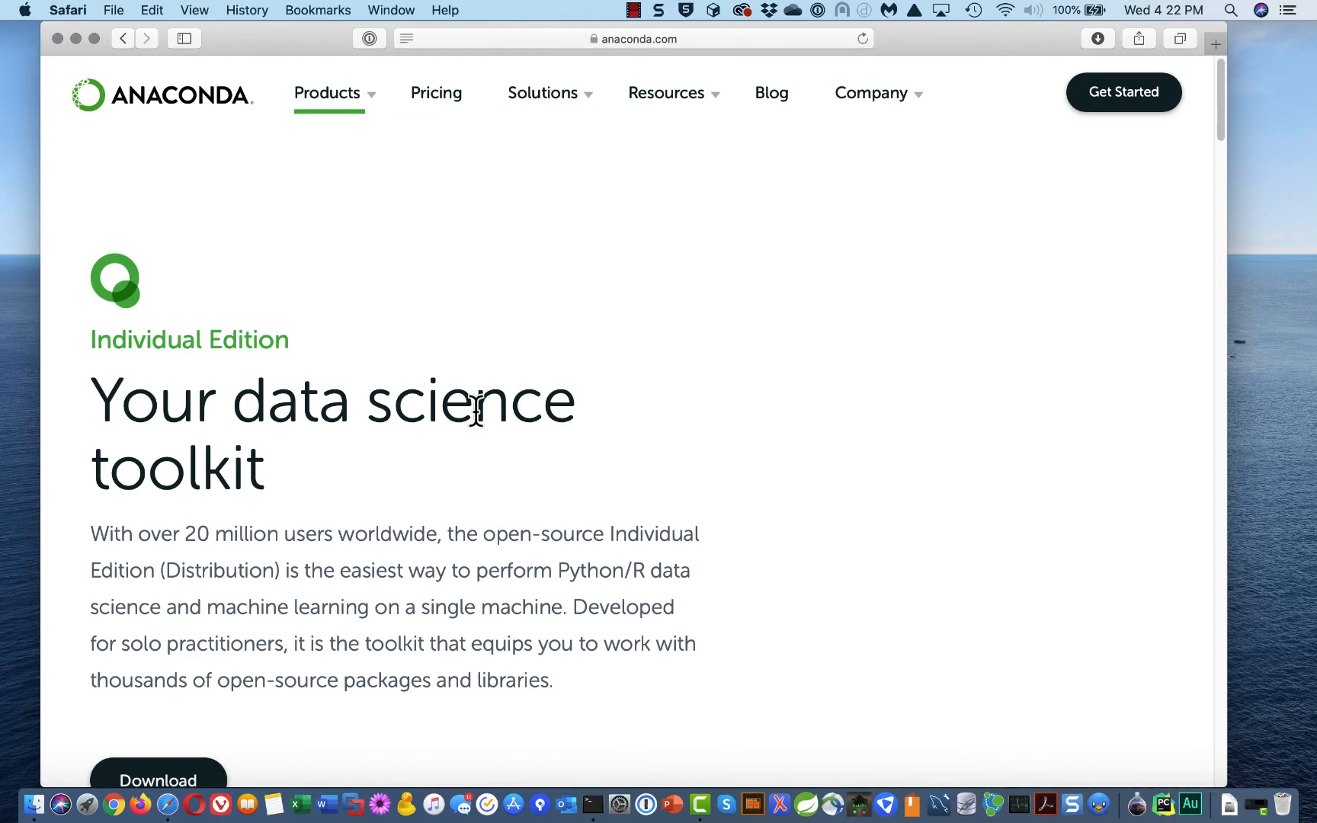
{"action": "scroll", "coordinate": [826, 461], "scroll_direction": "down", "scroll_amount": 3}
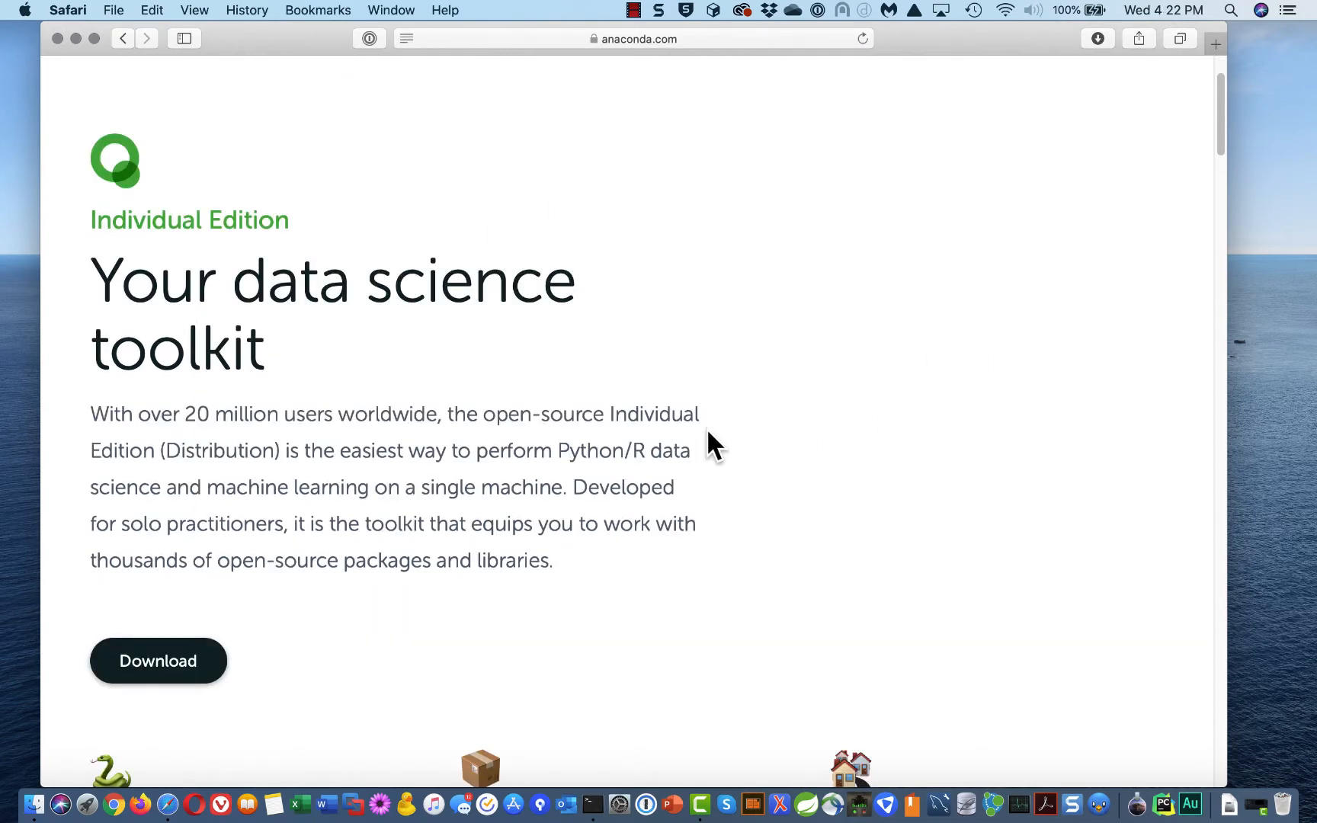
{"action": "left_click", "coordinate": [151, 658]}
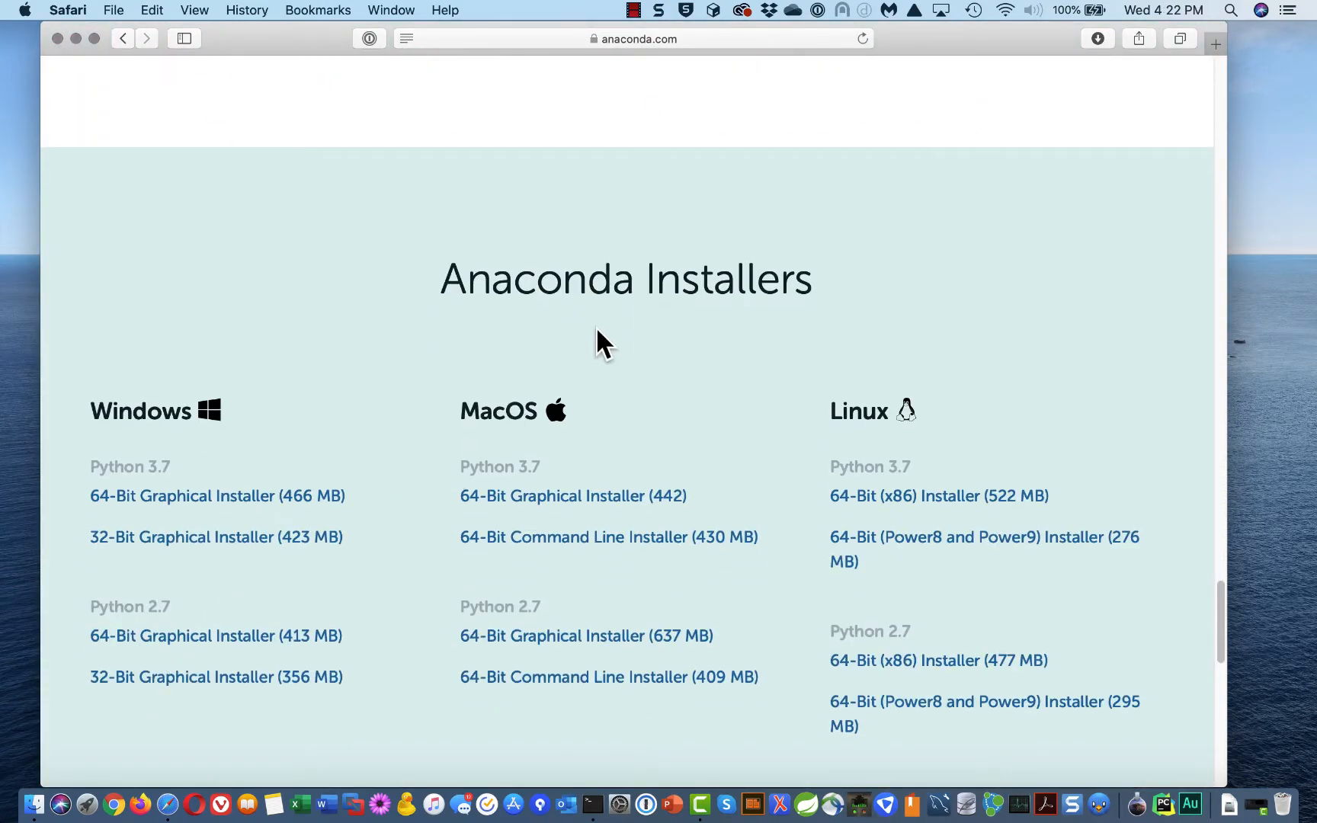
{"action": "left_click", "coordinate": [573, 543]}
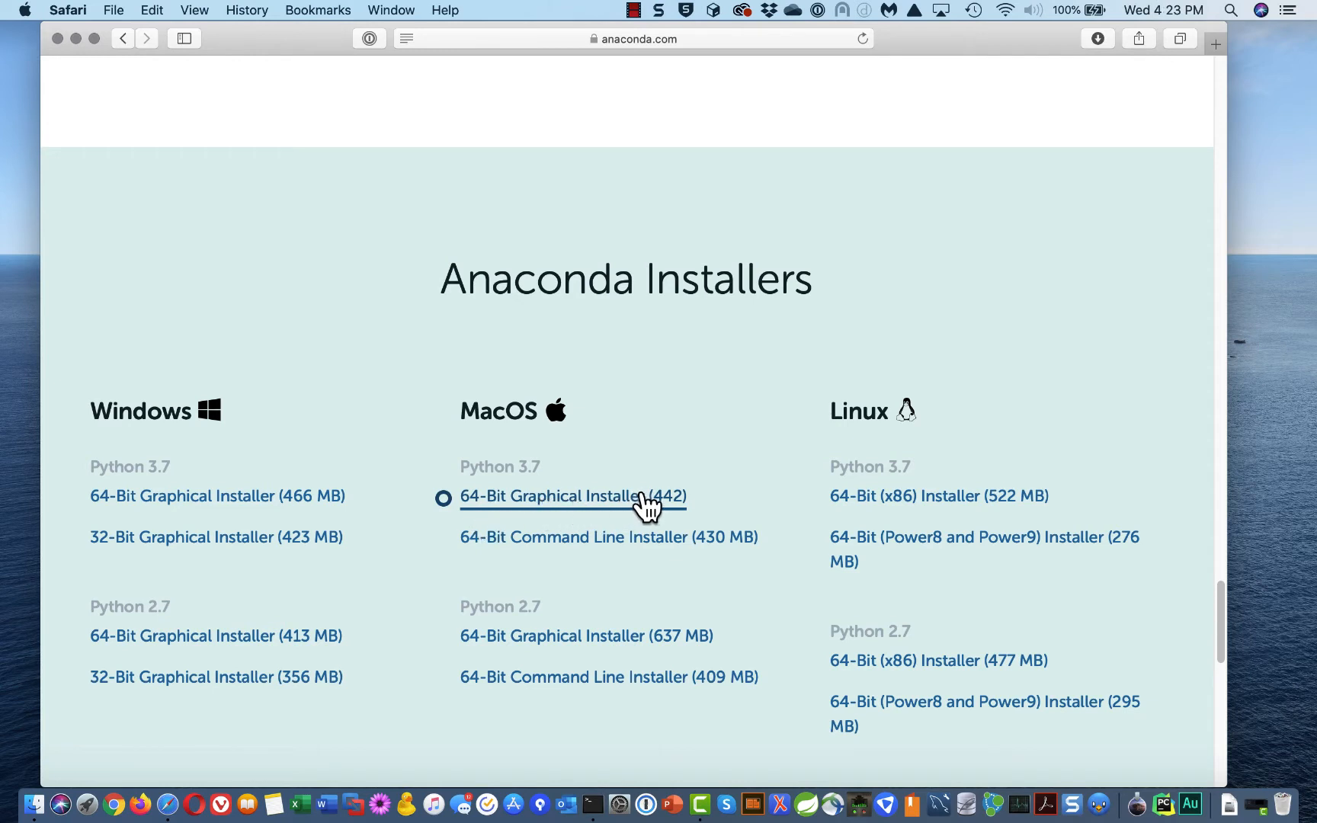
{"action": "left_click", "coordinate": [596, 496]}
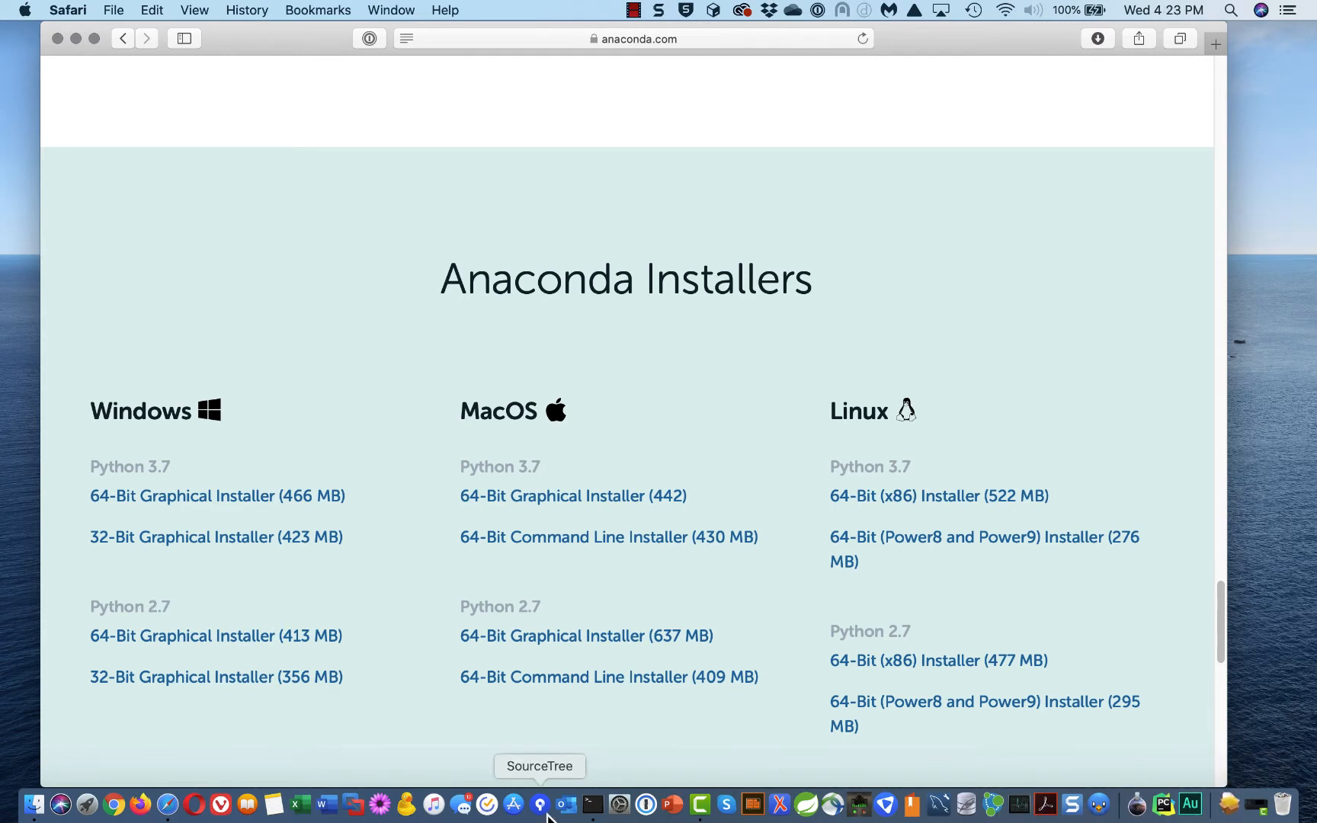
Switch to Finder and show the Downloads folder in a new window
{"action": "right_click", "coordinate": [30, 806]}
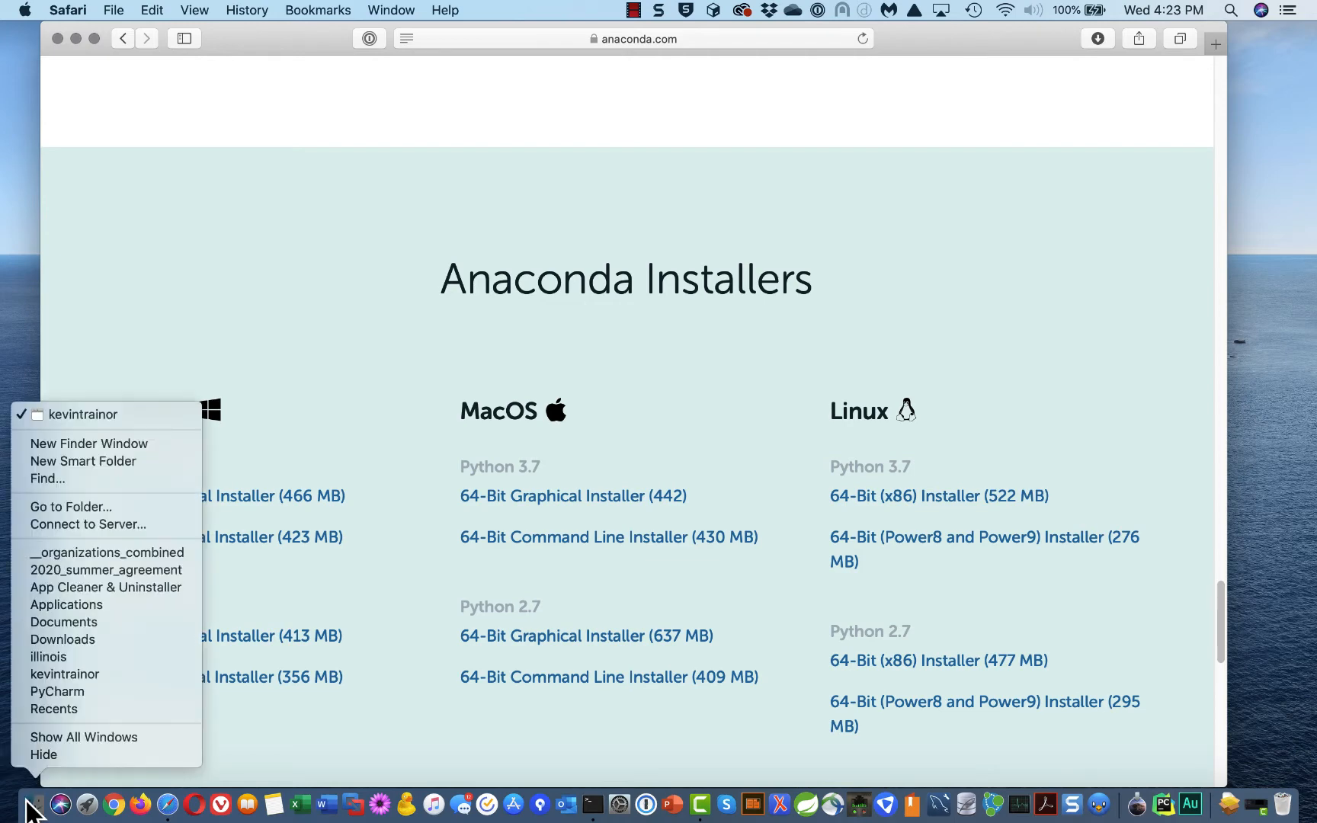
{"action": "left_click", "coordinate": [86, 442]}
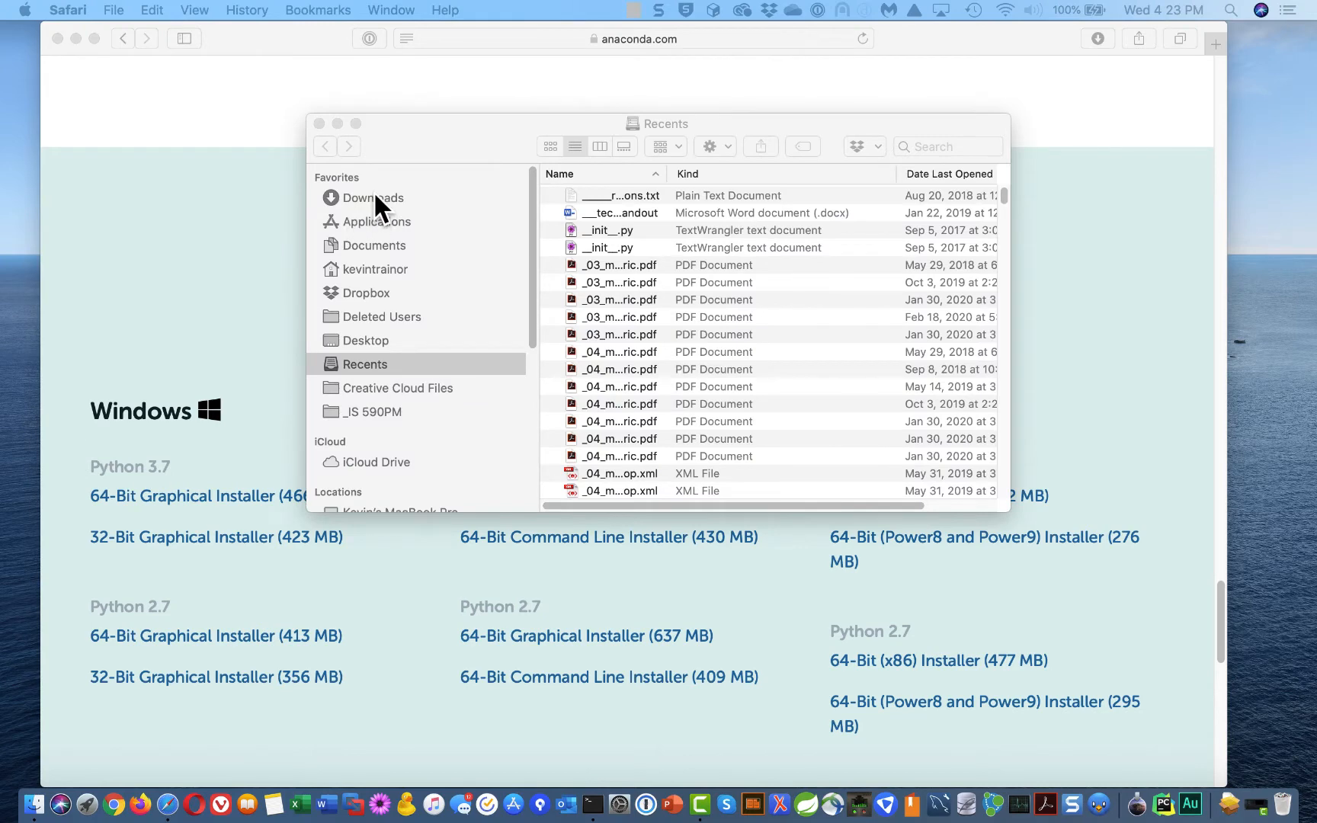
{"action": "left_click", "coordinate": [373, 198]}
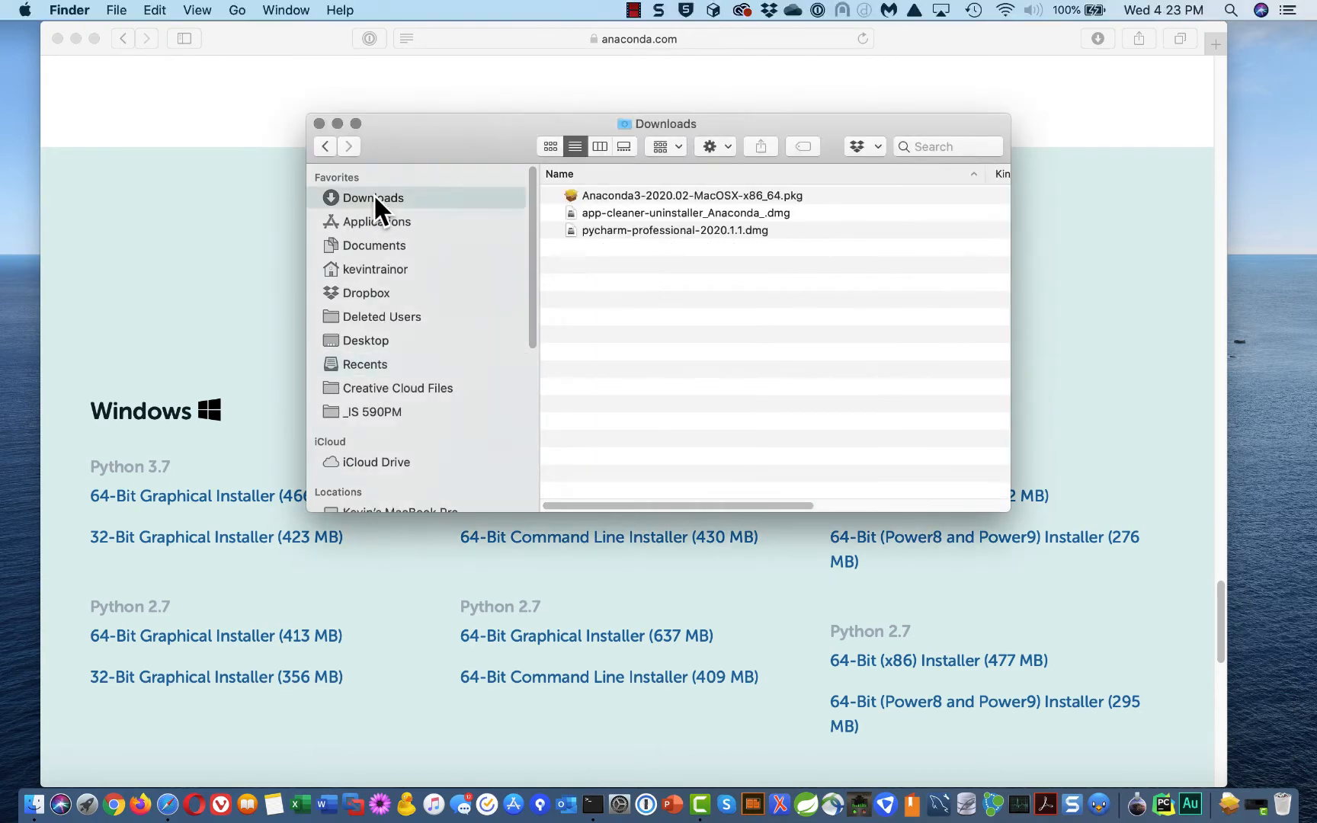
Move app-cleaner-uninstaller_Anaconda_.dmg and pycharm-professional-2020.1.1.dmg from Downloads to the Trash
{"action": "left_click", "coordinate": [618, 213]}
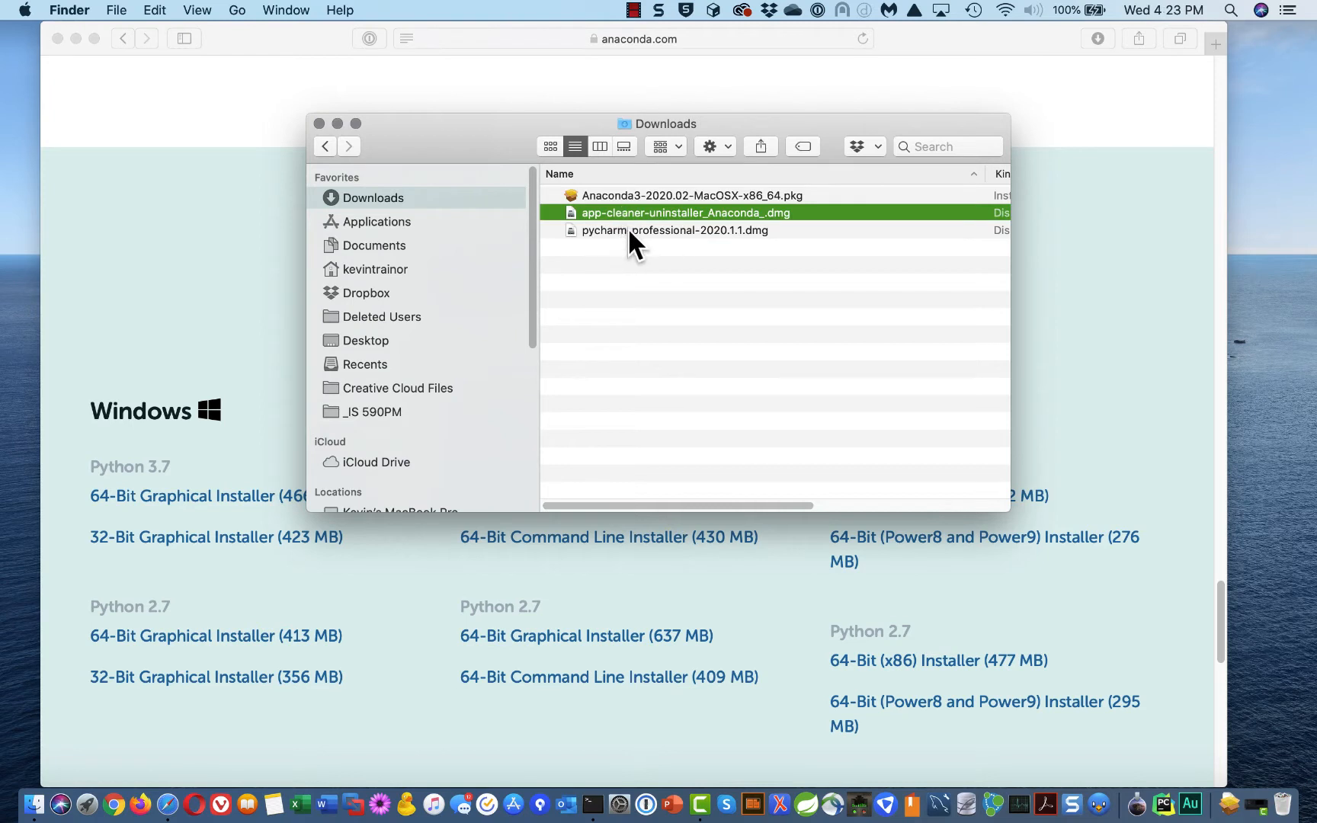
{"action": "left_click", "coordinate": [629, 230]}
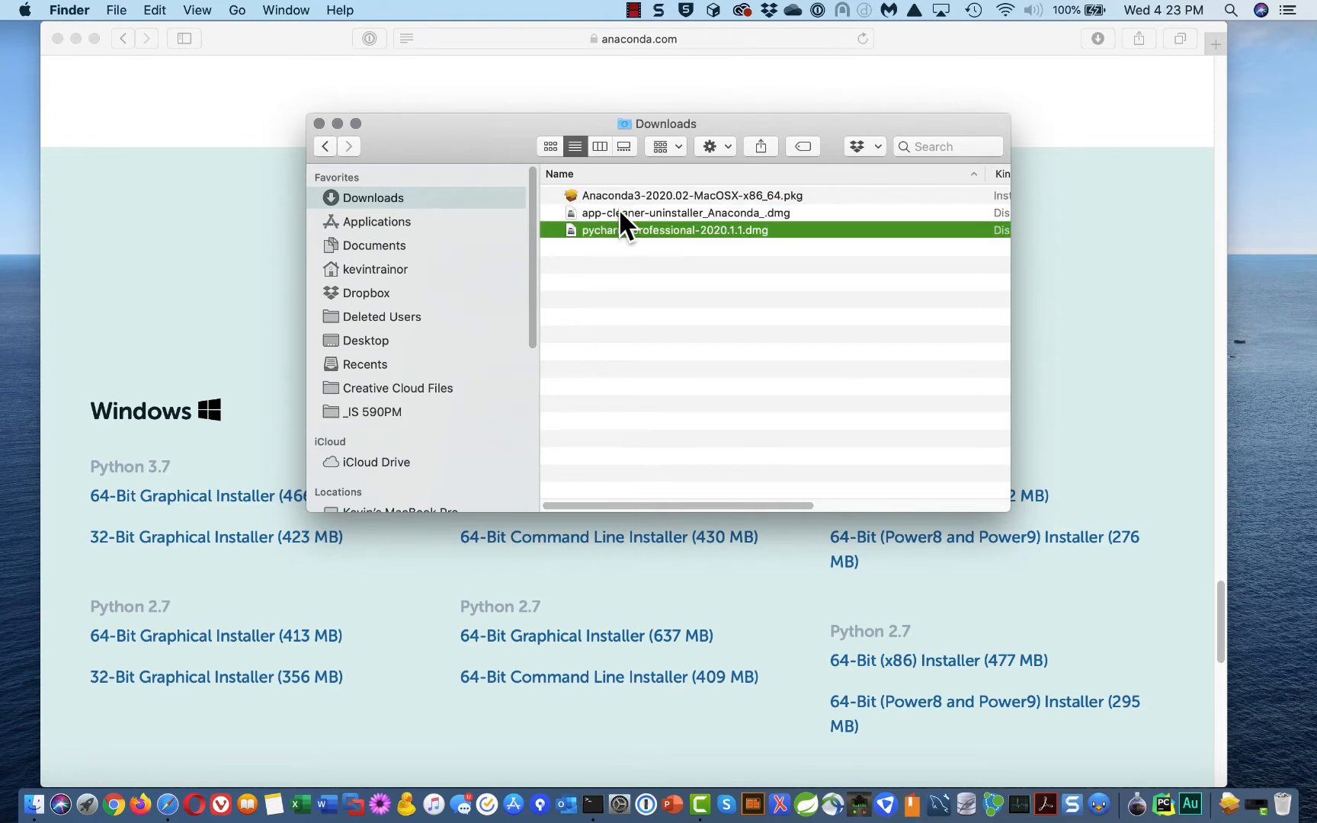
{"action": "left_click", "coordinate": [619, 213], "text": "super"}
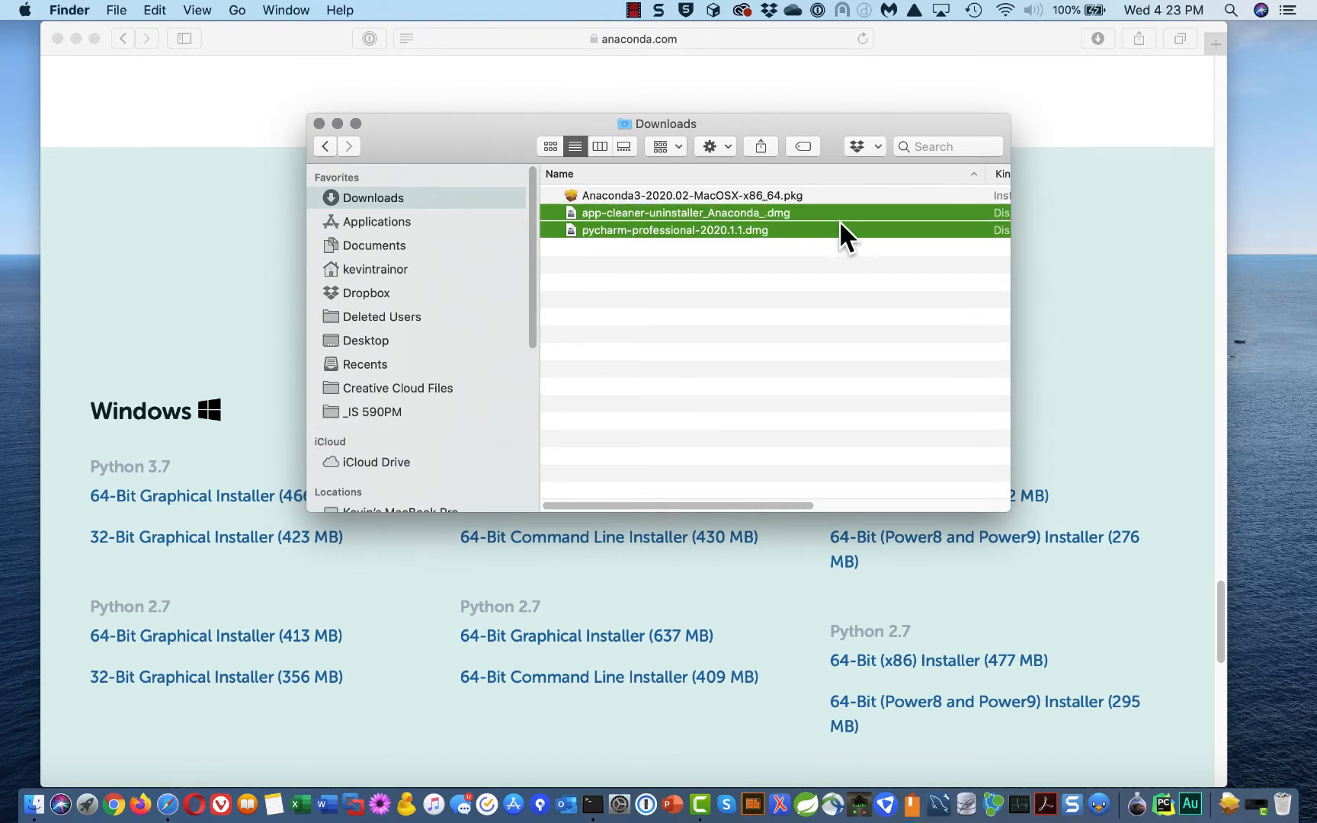
{"action": "right_click", "coordinate": [801, 230]}
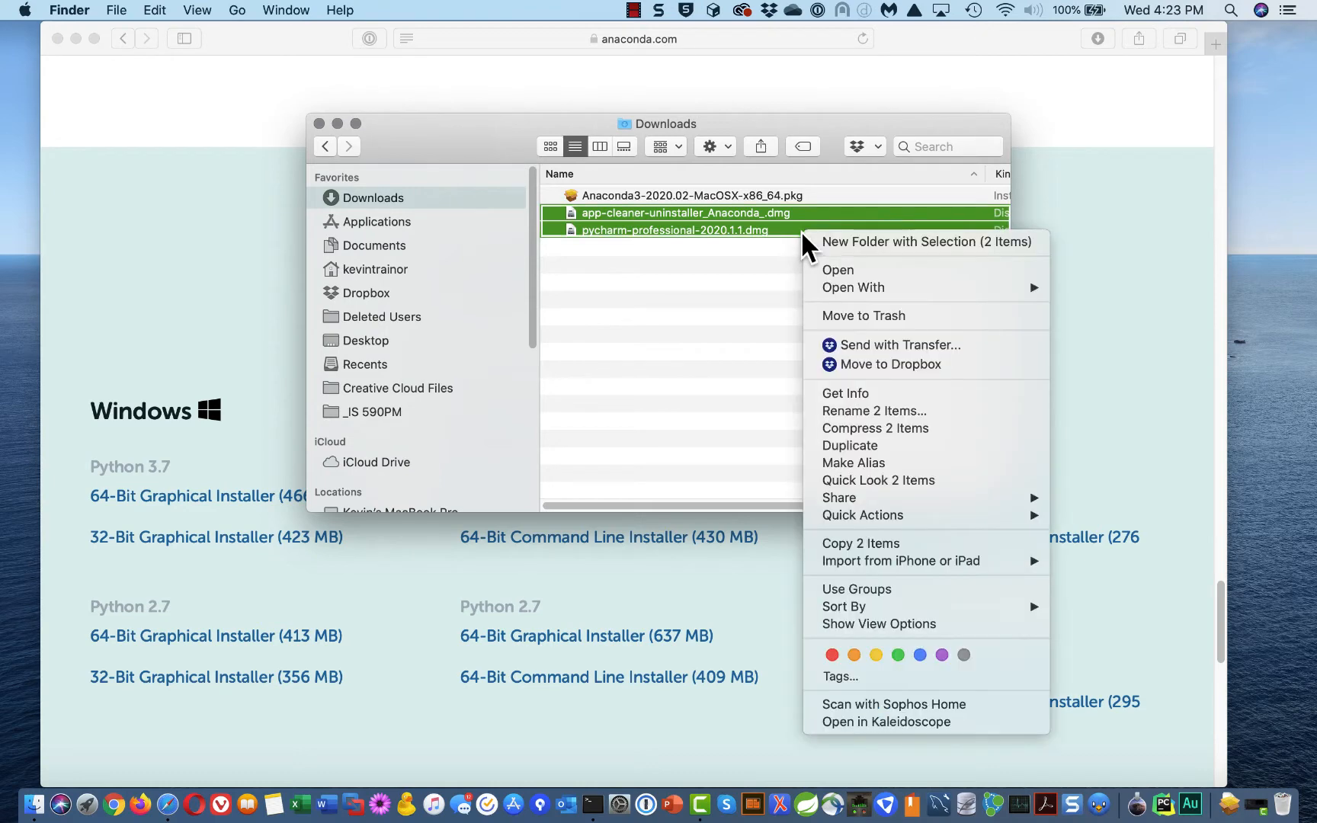
{"action": "left_click", "coordinate": [881, 314]}
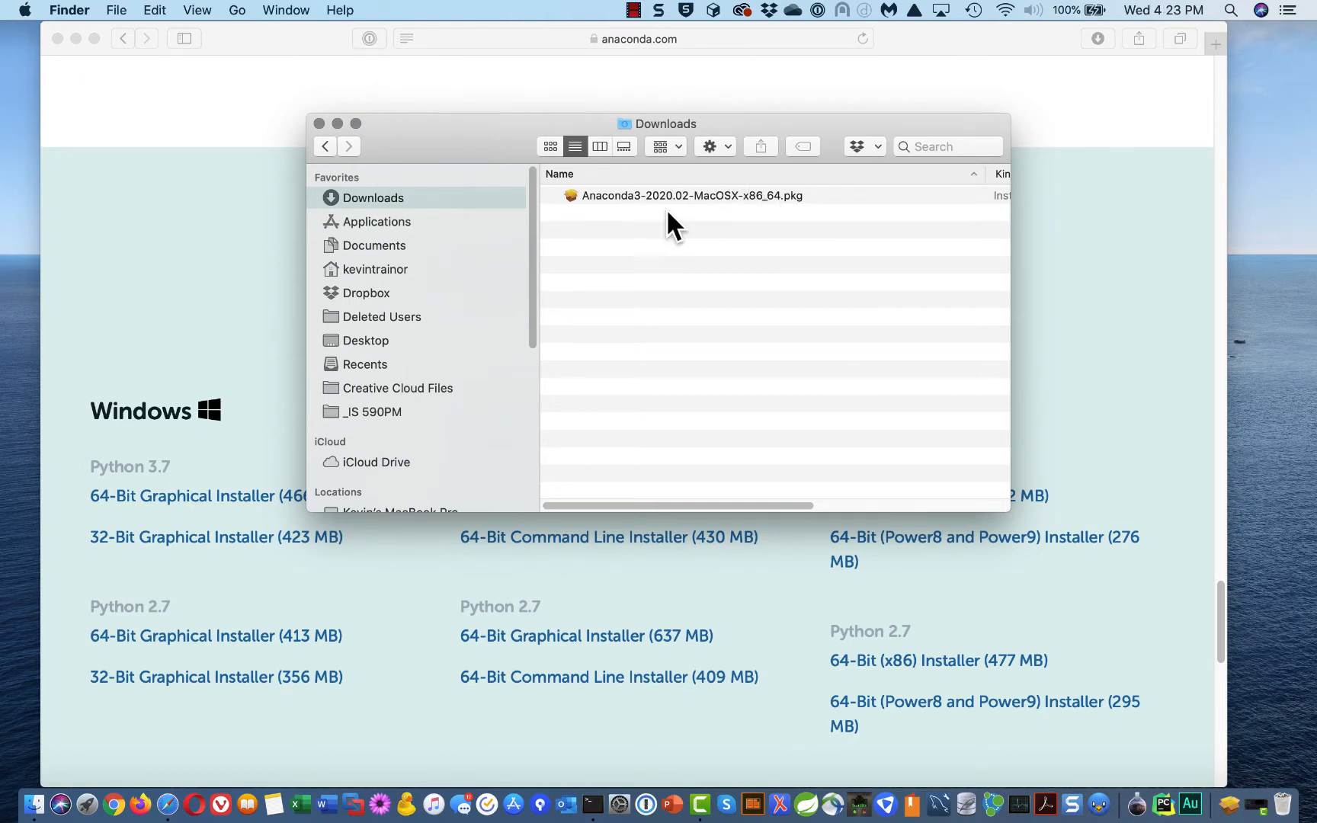
Launch the Anaconda3-2020.02-MacOSX-x86_64.pkg installer, granting it removable volume access and letting it run its compatibility check
{"action": "double_click", "coordinate": [727, 195]}
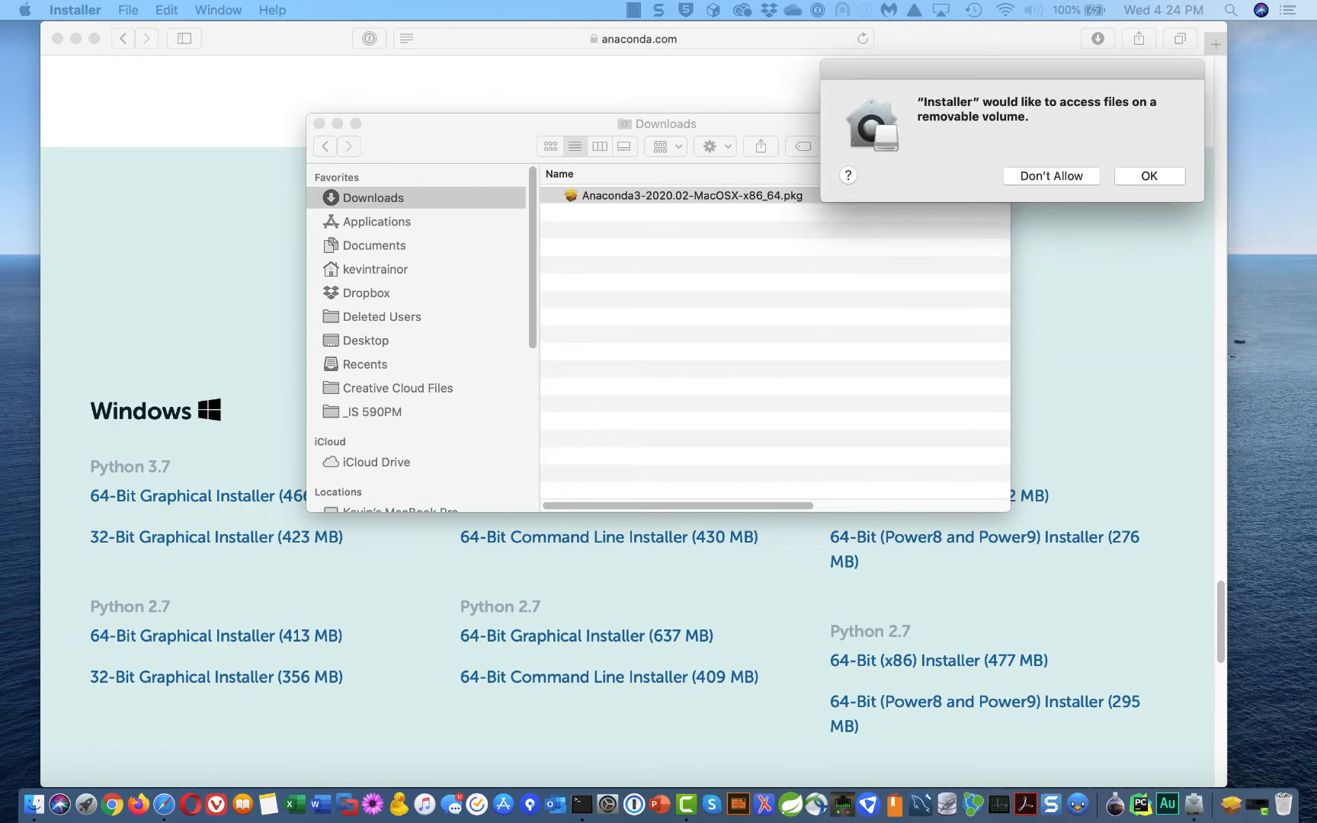
{"action": "left_click_drag", "start_coordinate": [1056, 216], "coordinate": [261, 186]}
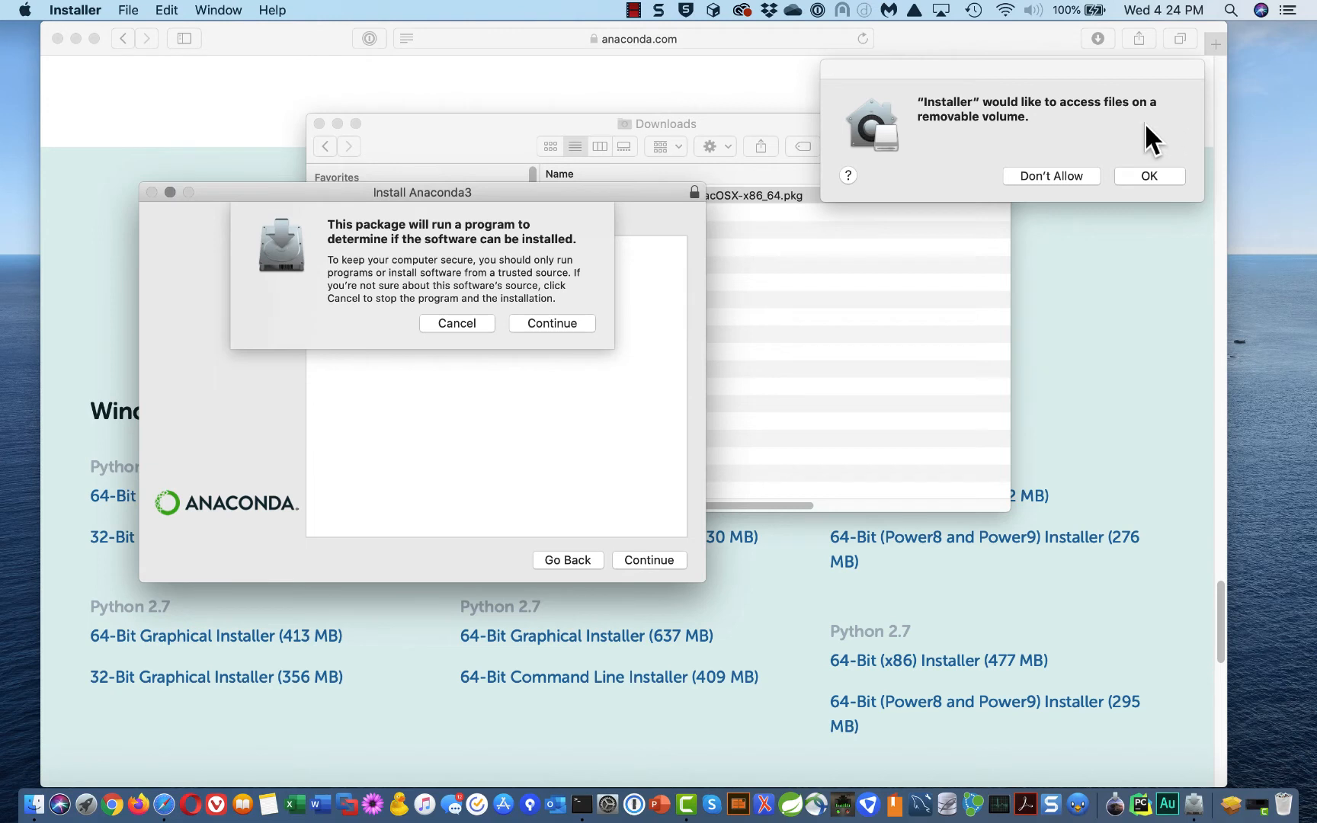
{"action": "left_click", "coordinate": [1149, 176]}
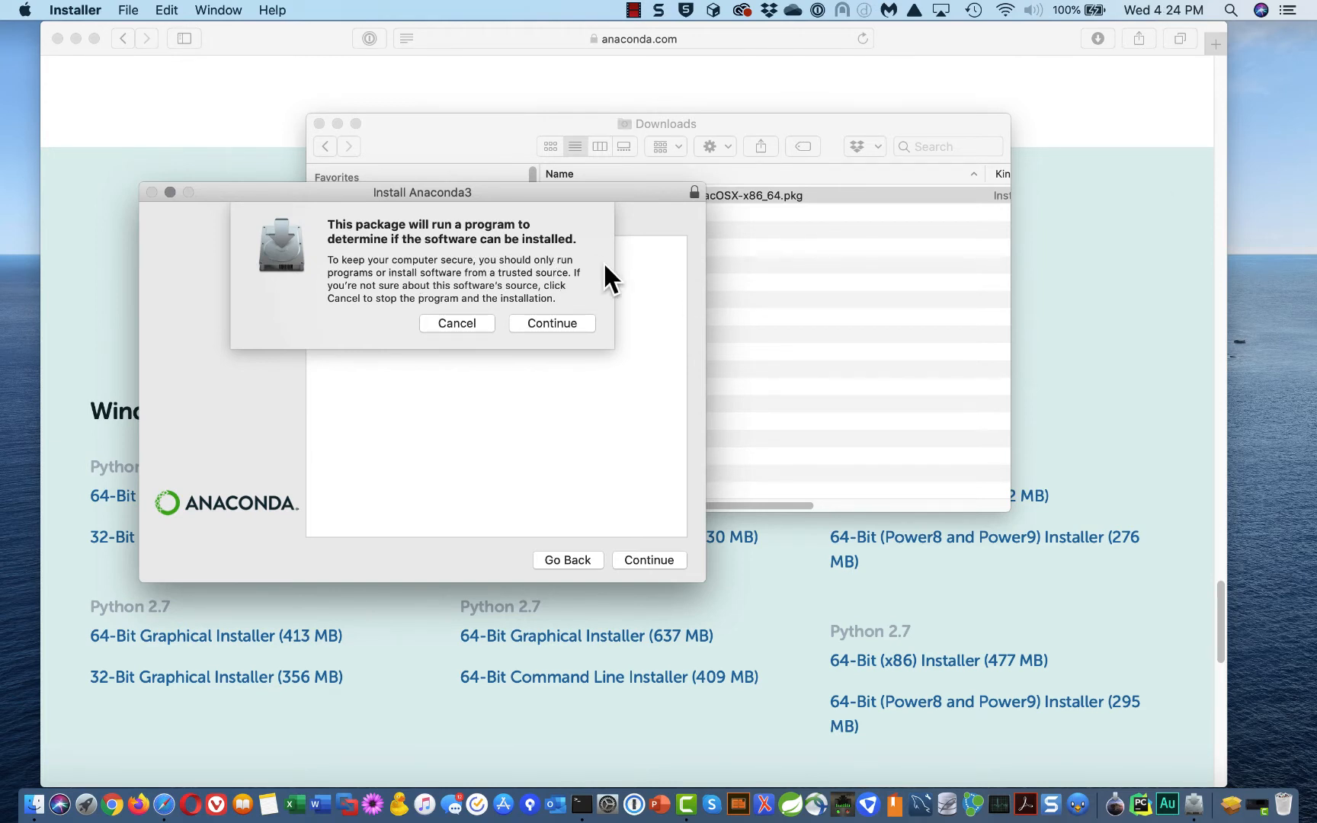
{"action": "left_click", "coordinate": [553, 323]}
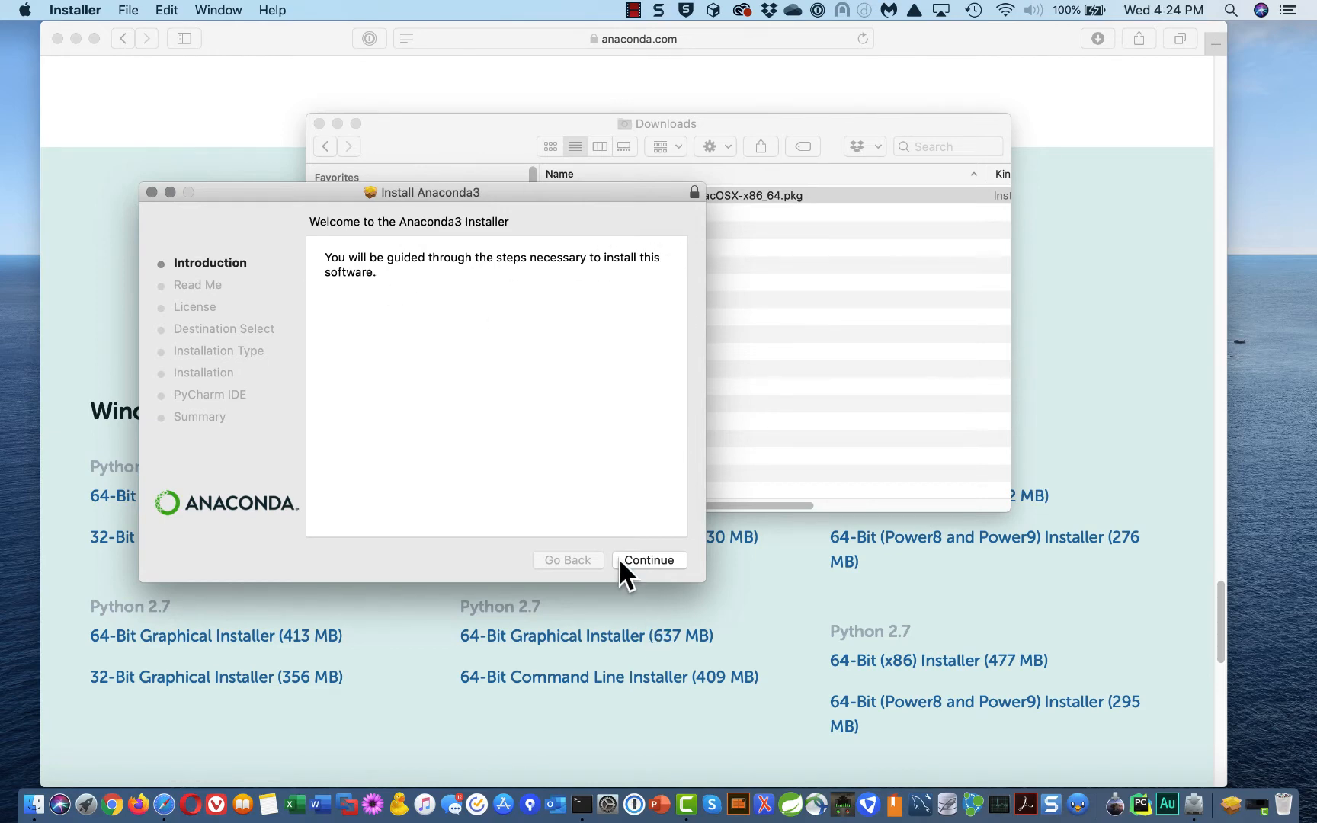
Proceed through the installer's introductory pages, agree to the software license, and start the standard install on Macintosh HD
{"action": "left_click", "coordinate": [638, 559]}
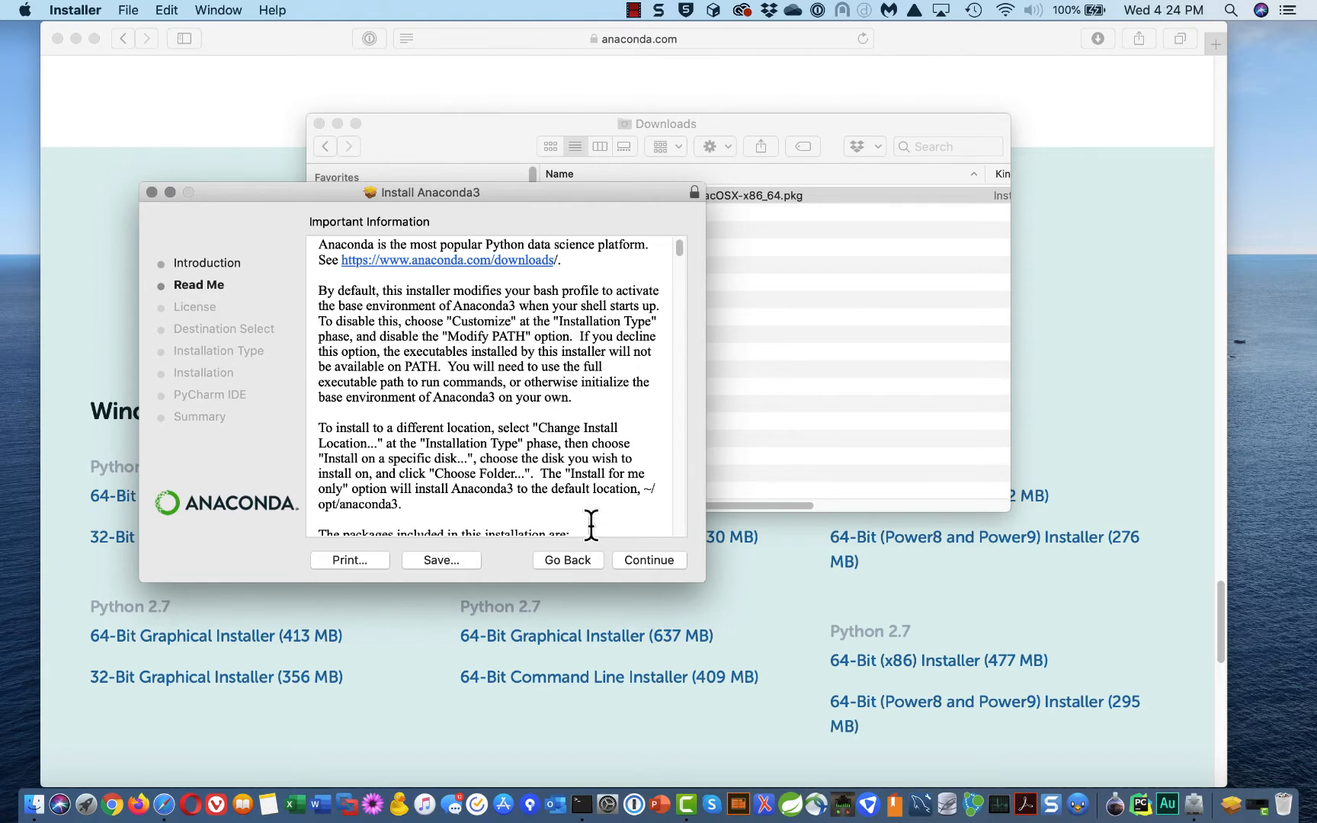
{"action": "left_click", "coordinate": [652, 558]}
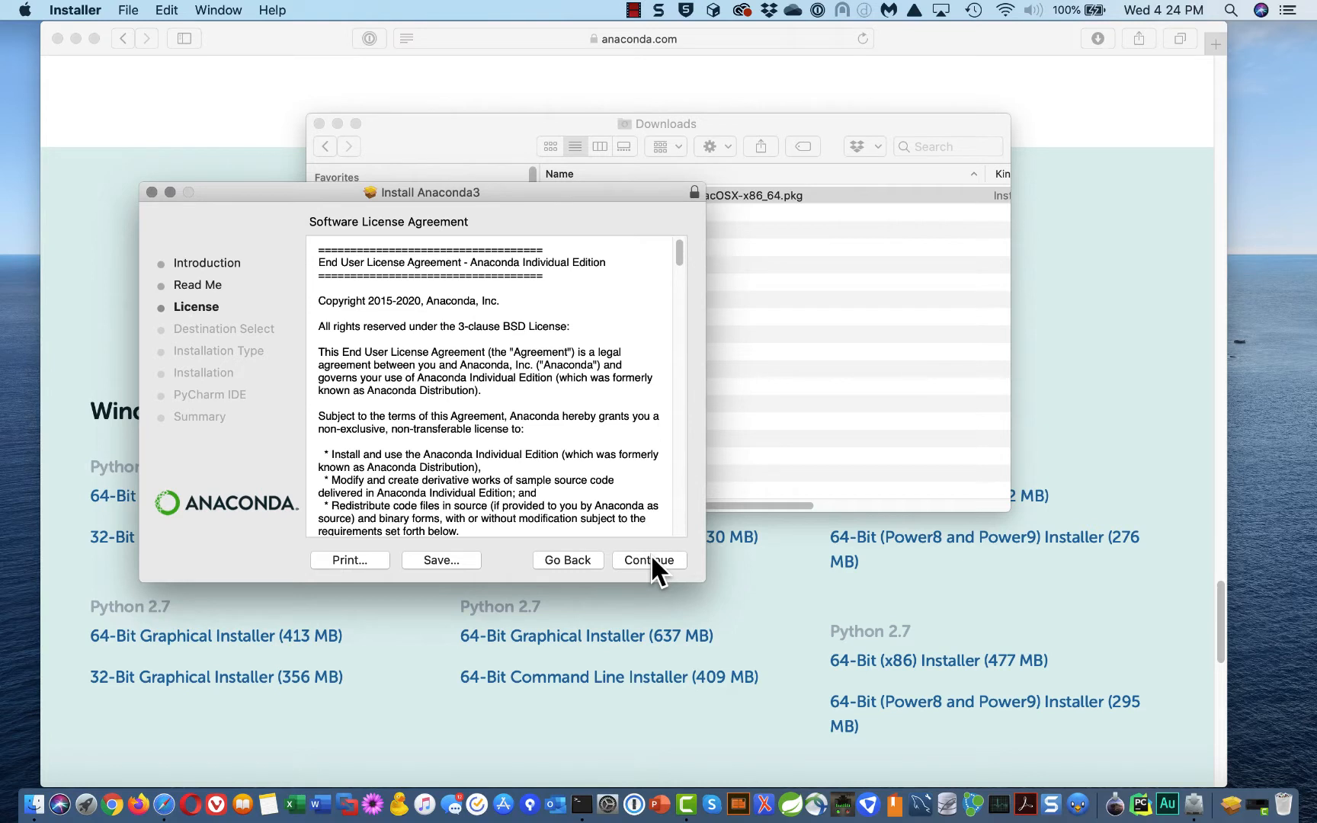
{"action": "left_click", "coordinate": [652, 560]}
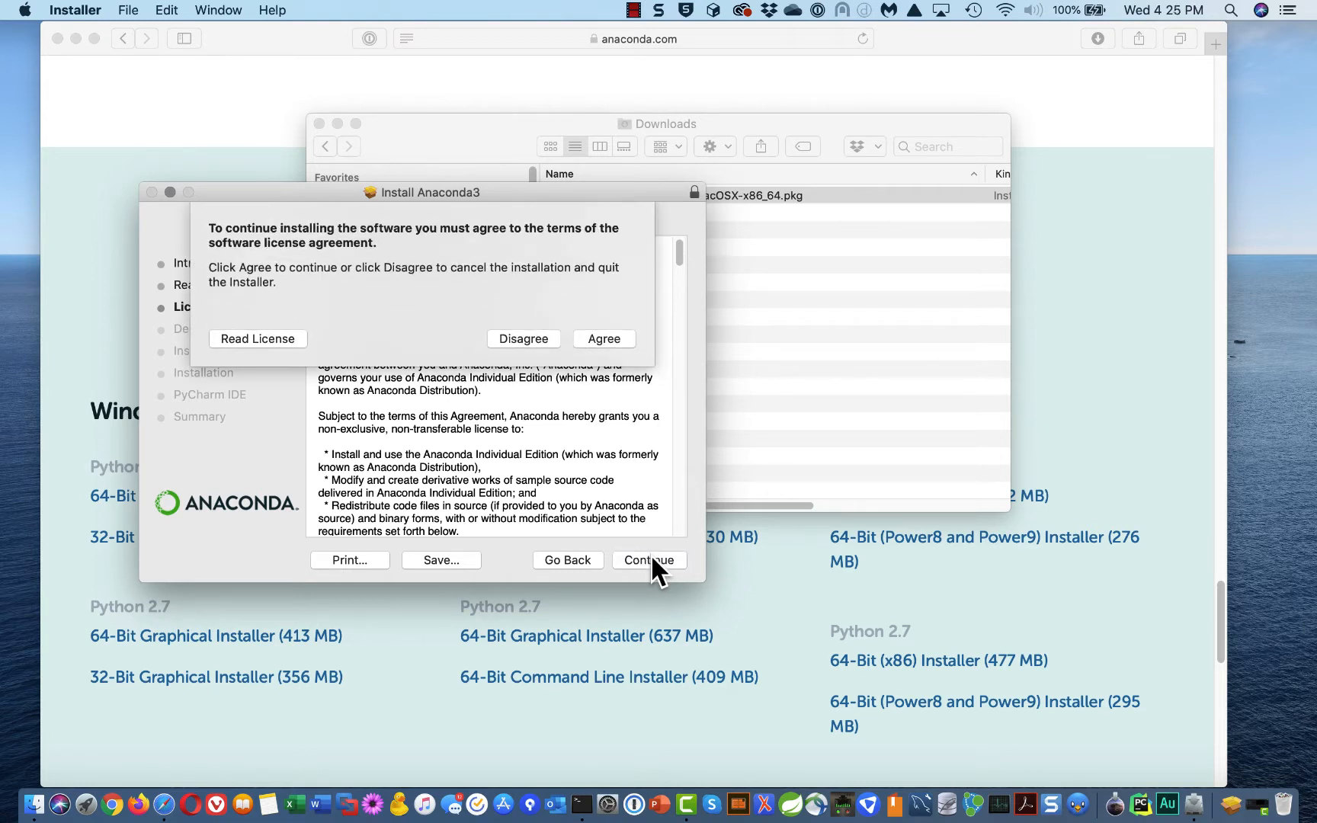
{"action": "left_click", "coordinate": [604, 338]}
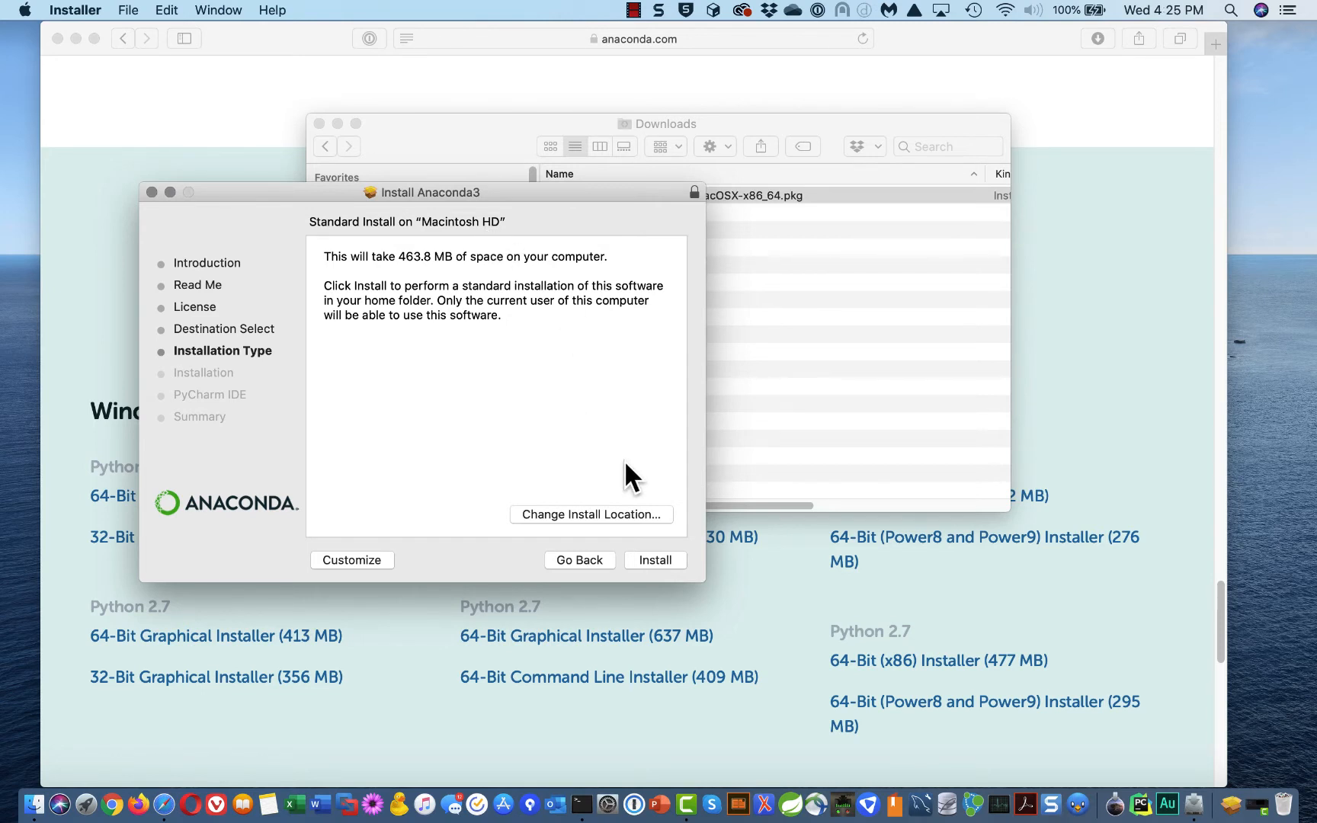
{"action": "left_click", "coordinate": [652, 560]}
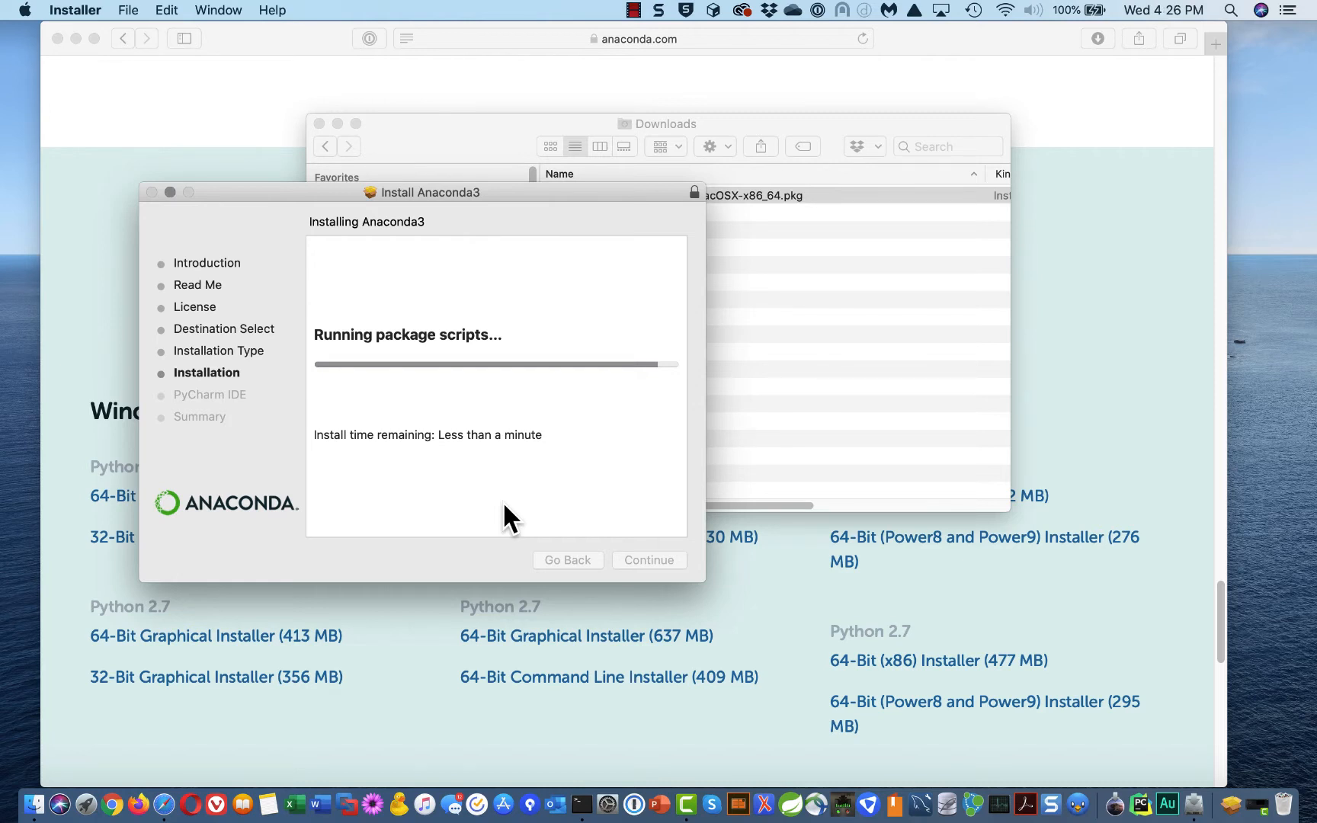
{"action": "left_click", "coordinate": [632, 10]}
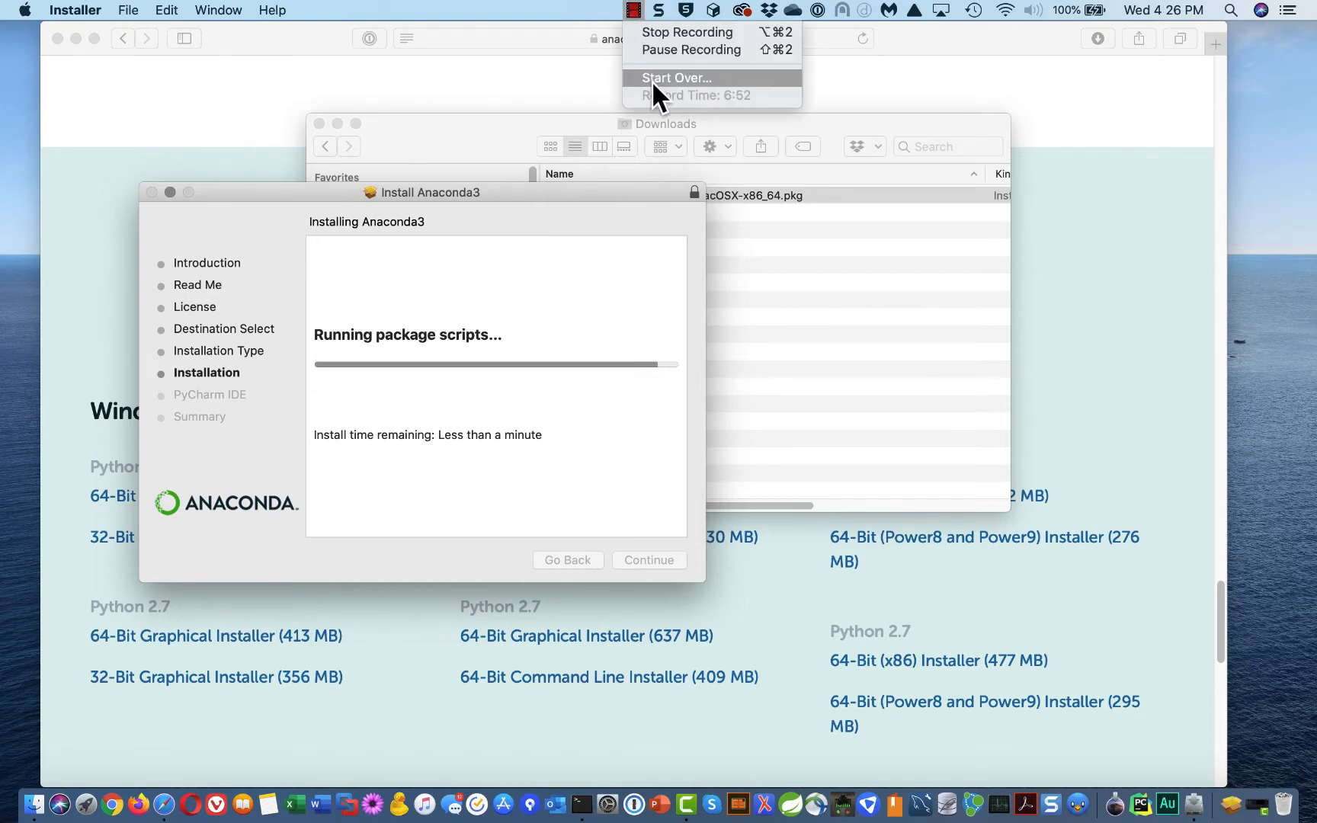
{"action": "left_click", "coordinate": [663, 48]}
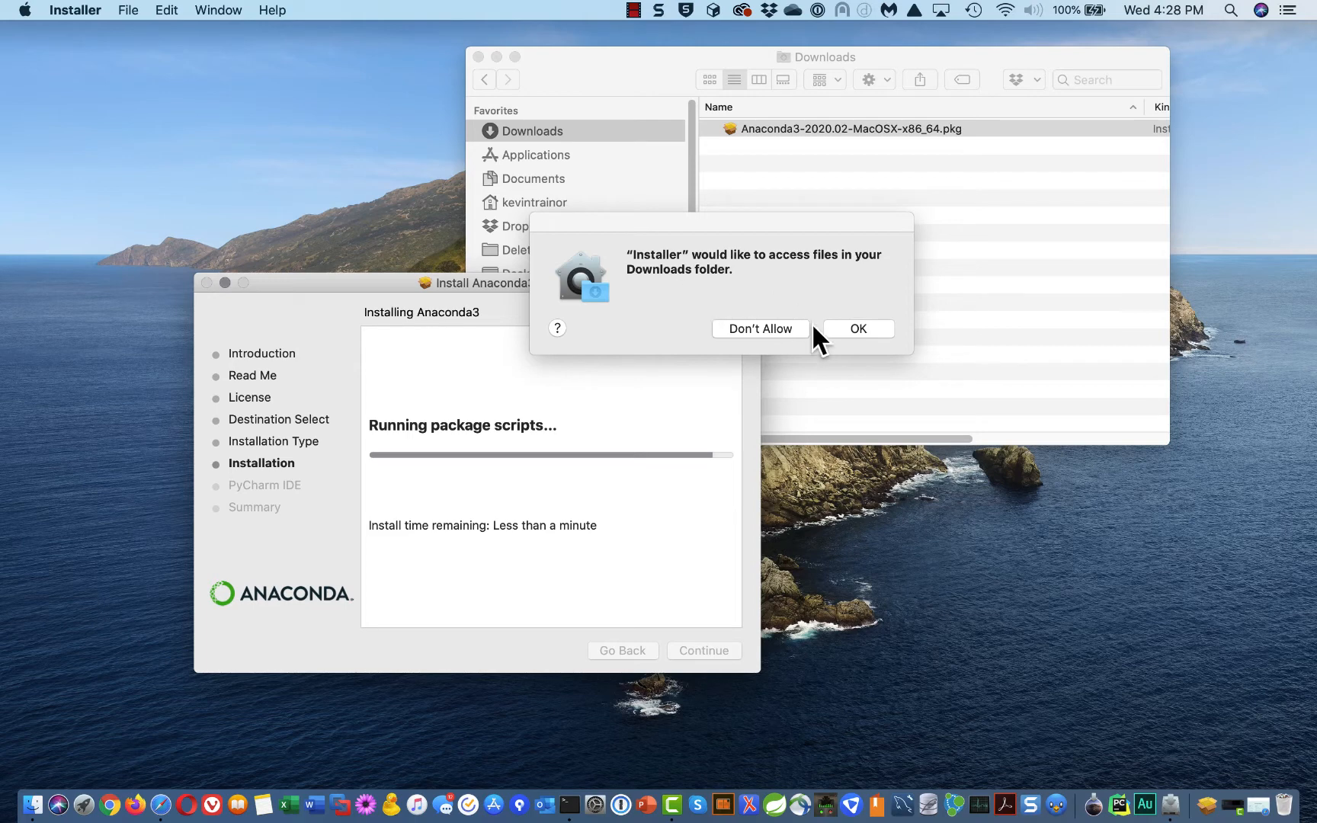
Allow the installer to access the Downloads folder and continue past the PyCharm IDE page to the Summary
{"action": "left_click", "coordinate": [862, 326]}
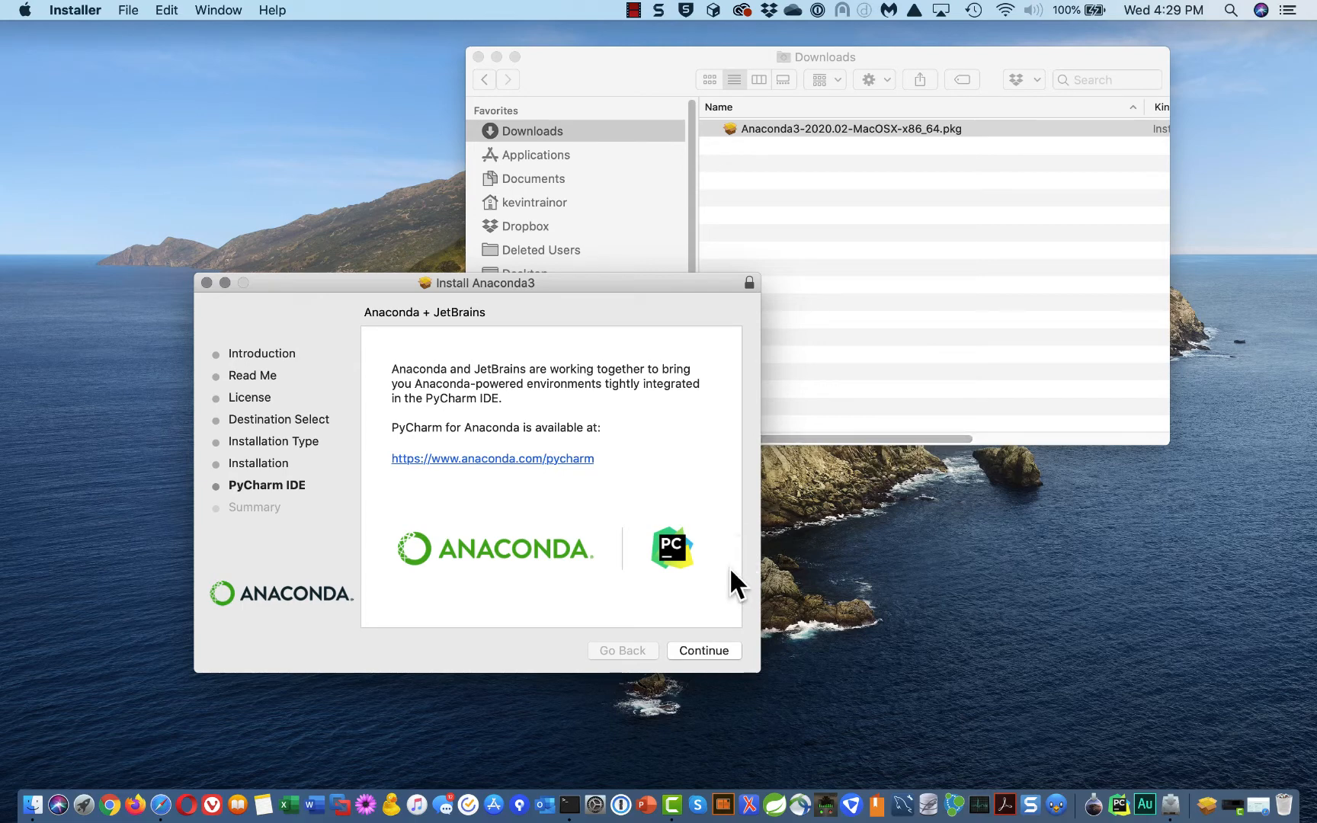
{"action": "left_click", "coordinate": [708, 650]}
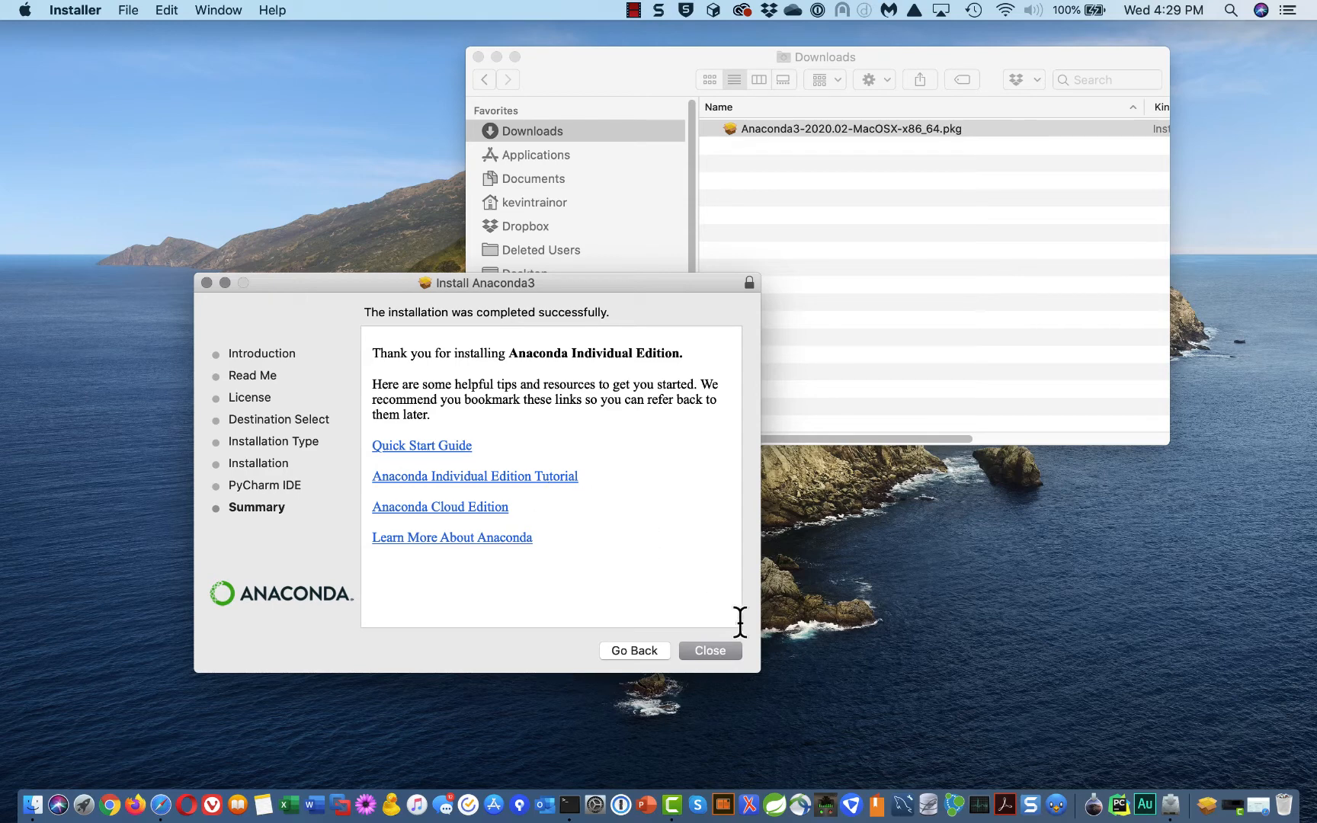
Close the finished Anaconda3 installer, move its package to the Trash, and close the Downloads window
{"action": "left_click", "coordinate": [710, 650]}
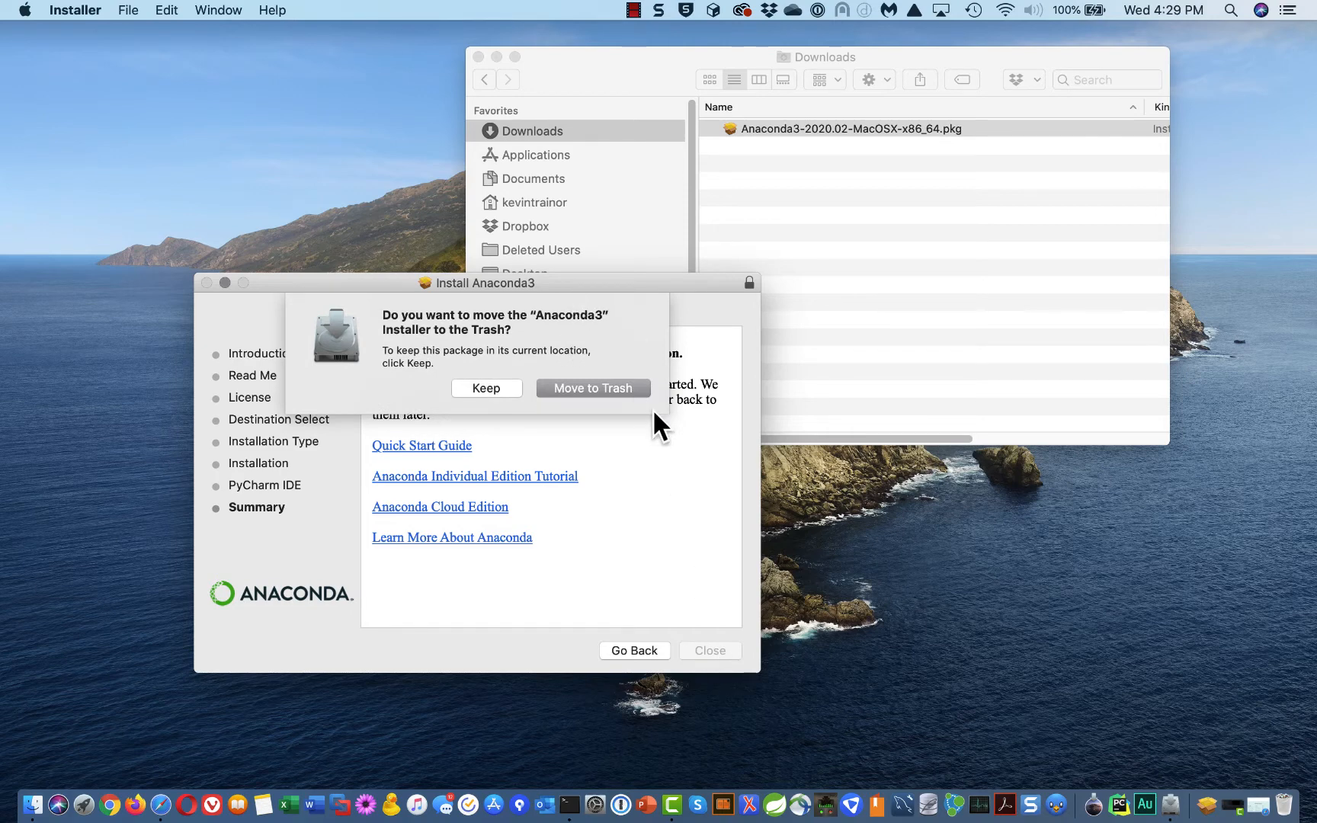
{"action": "left_click", "coordinate": [577, 389]}
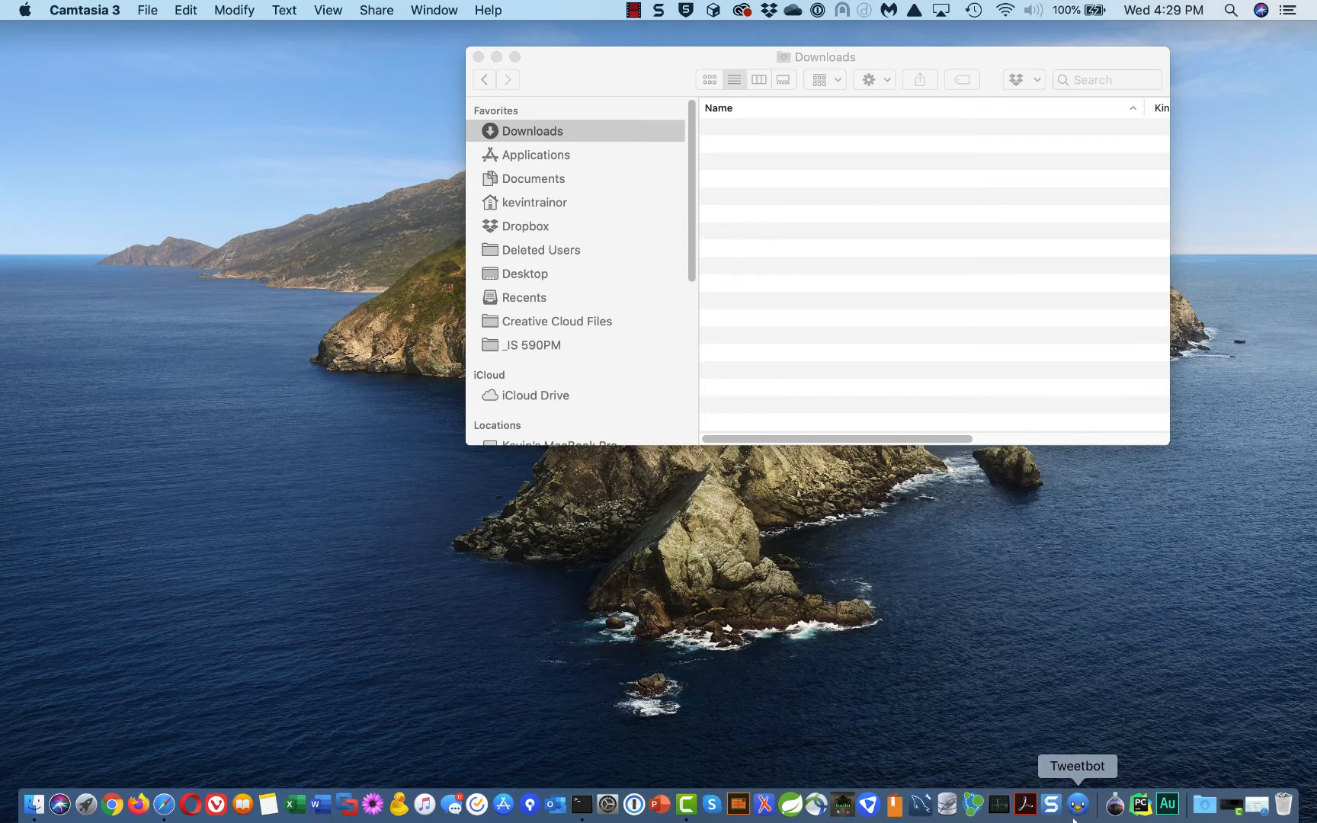
{"action": "left_click", "coordinate": [476, 55]}
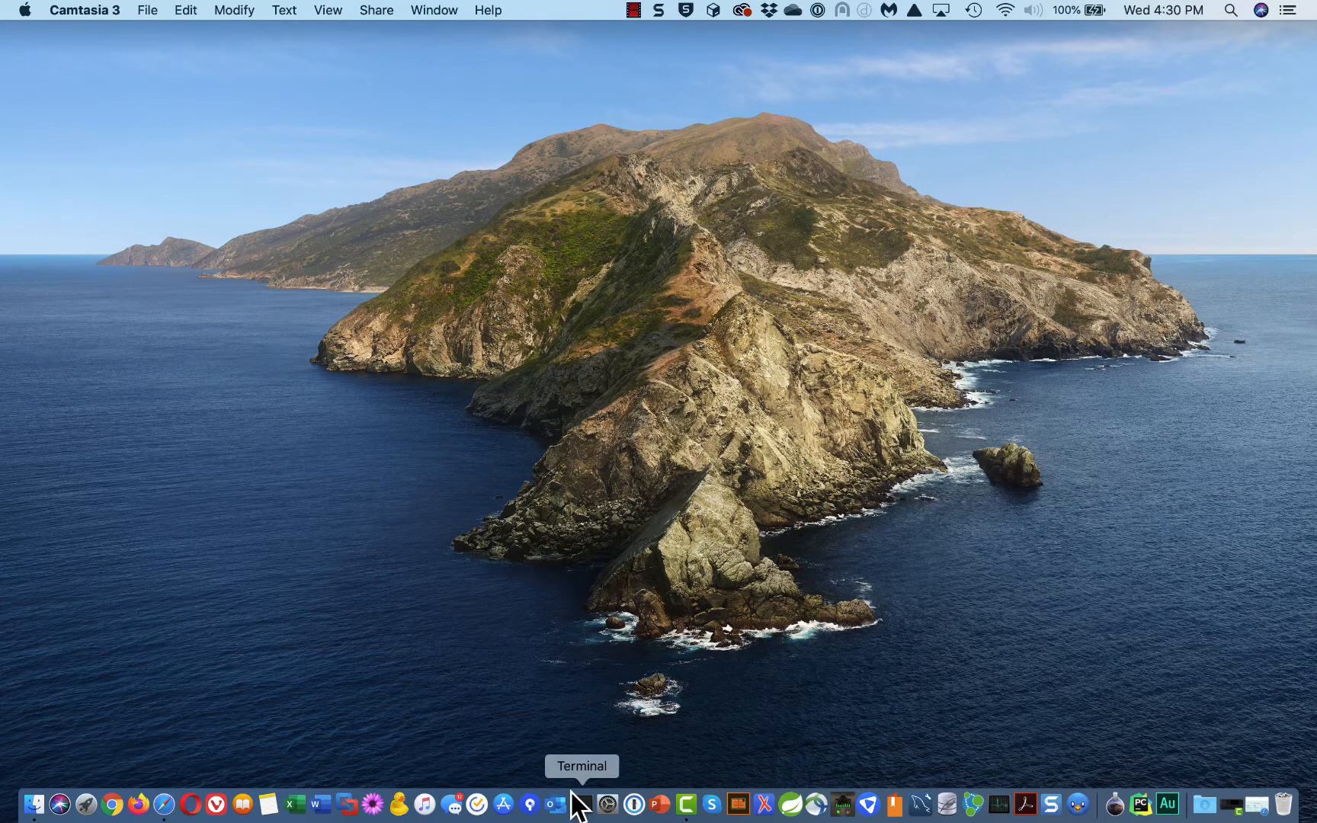
Open Terminal from the Other folder in Launchpad
{"action": "left_click", "coordinate": [584, 816]}
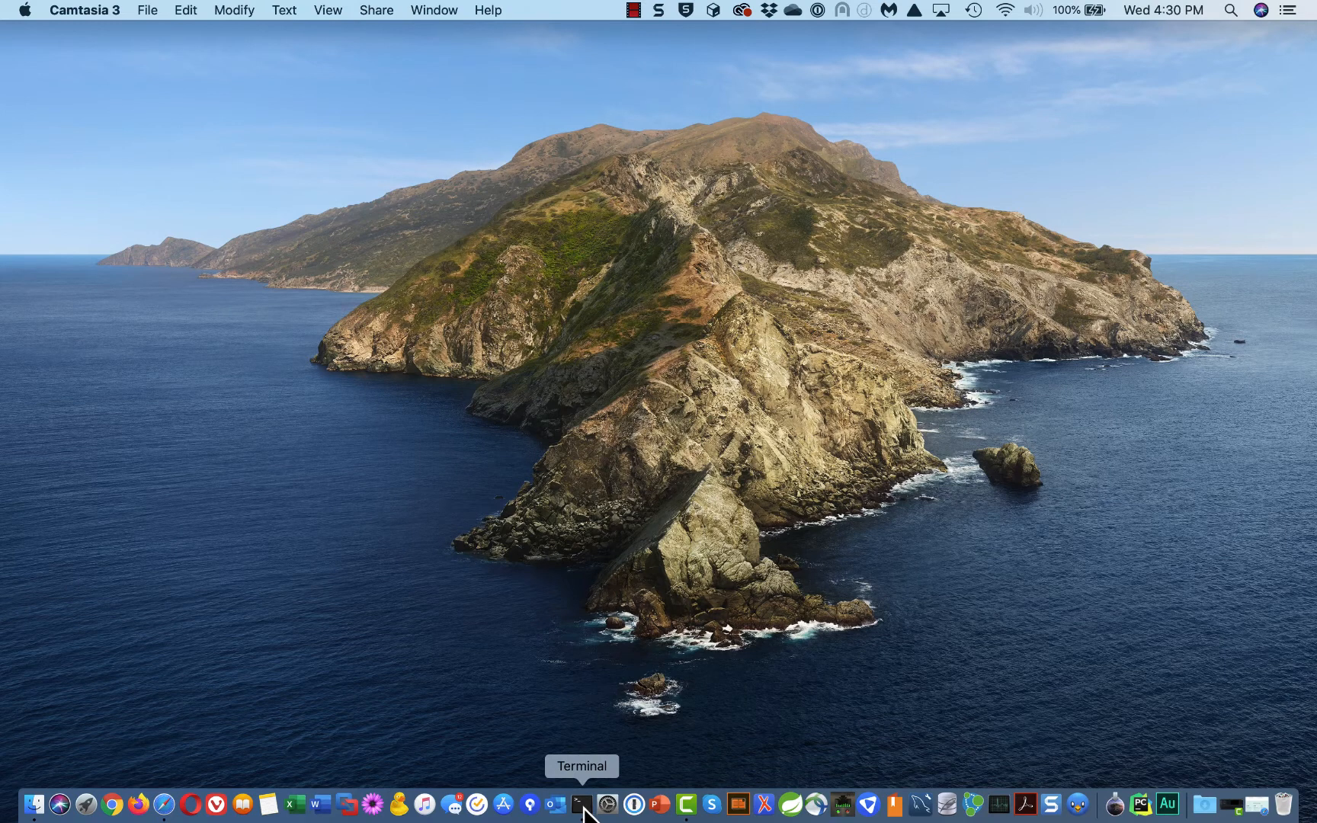
{"action": "left_click", "coordinate": [88, 814]}
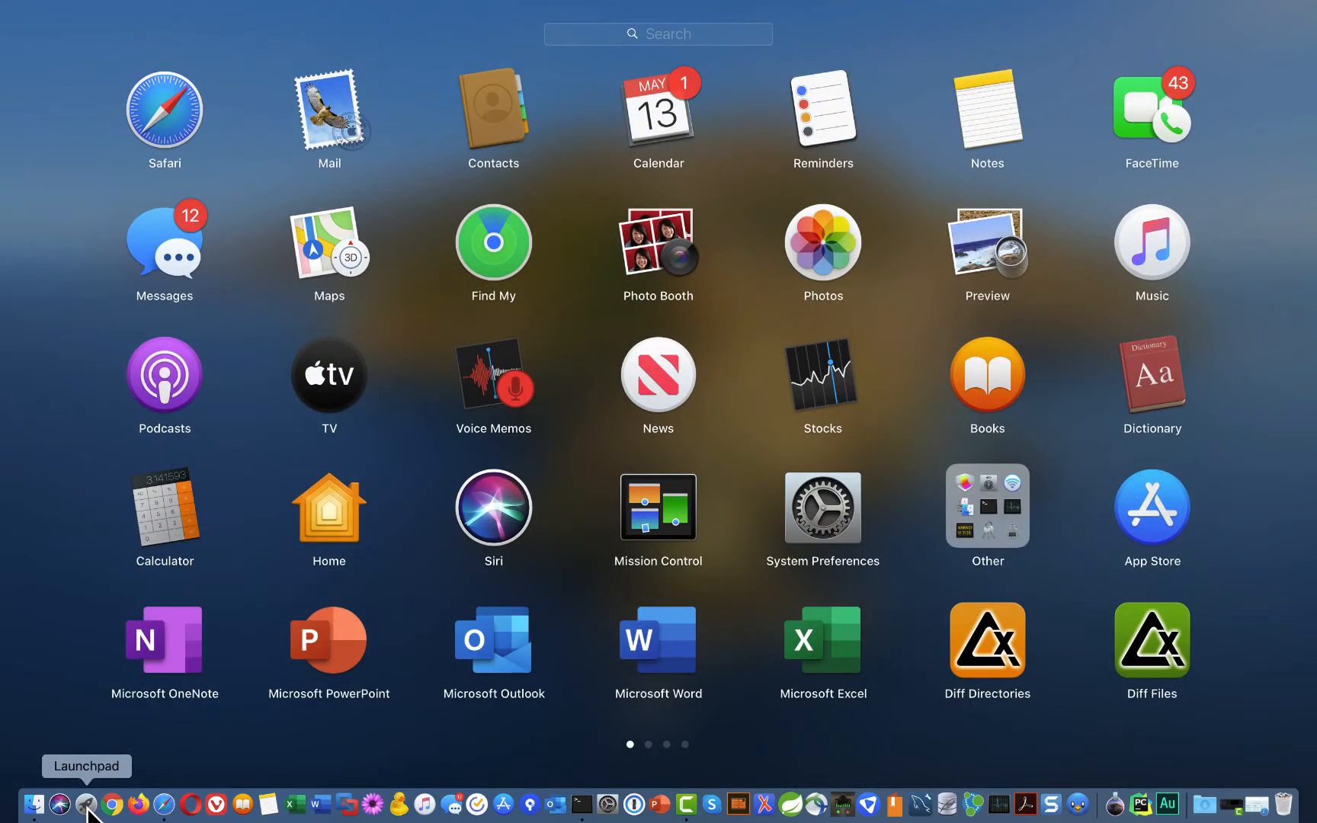
{"action": "left_click", "coordinate": [995, 535]}
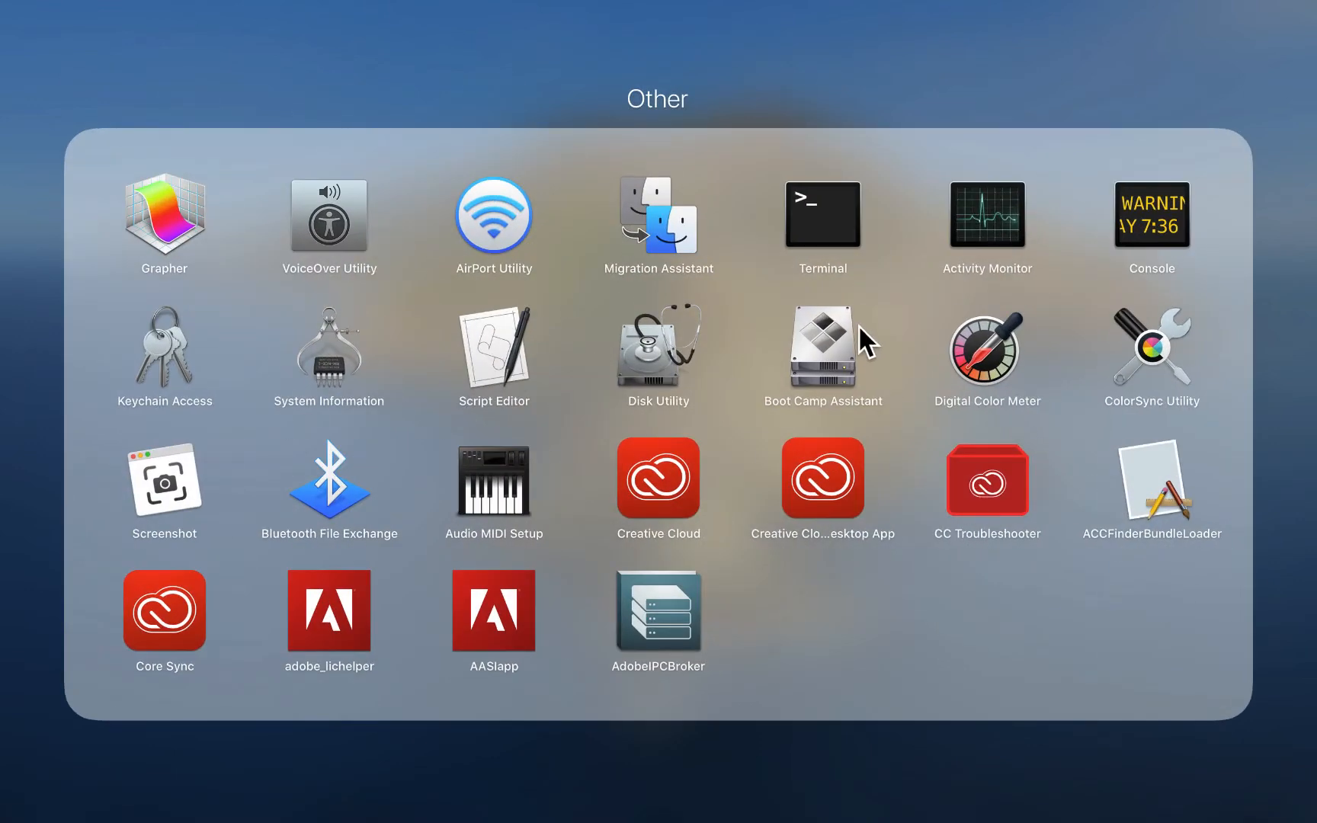
{"action": "left_click", "coordinate": [824, 211]}
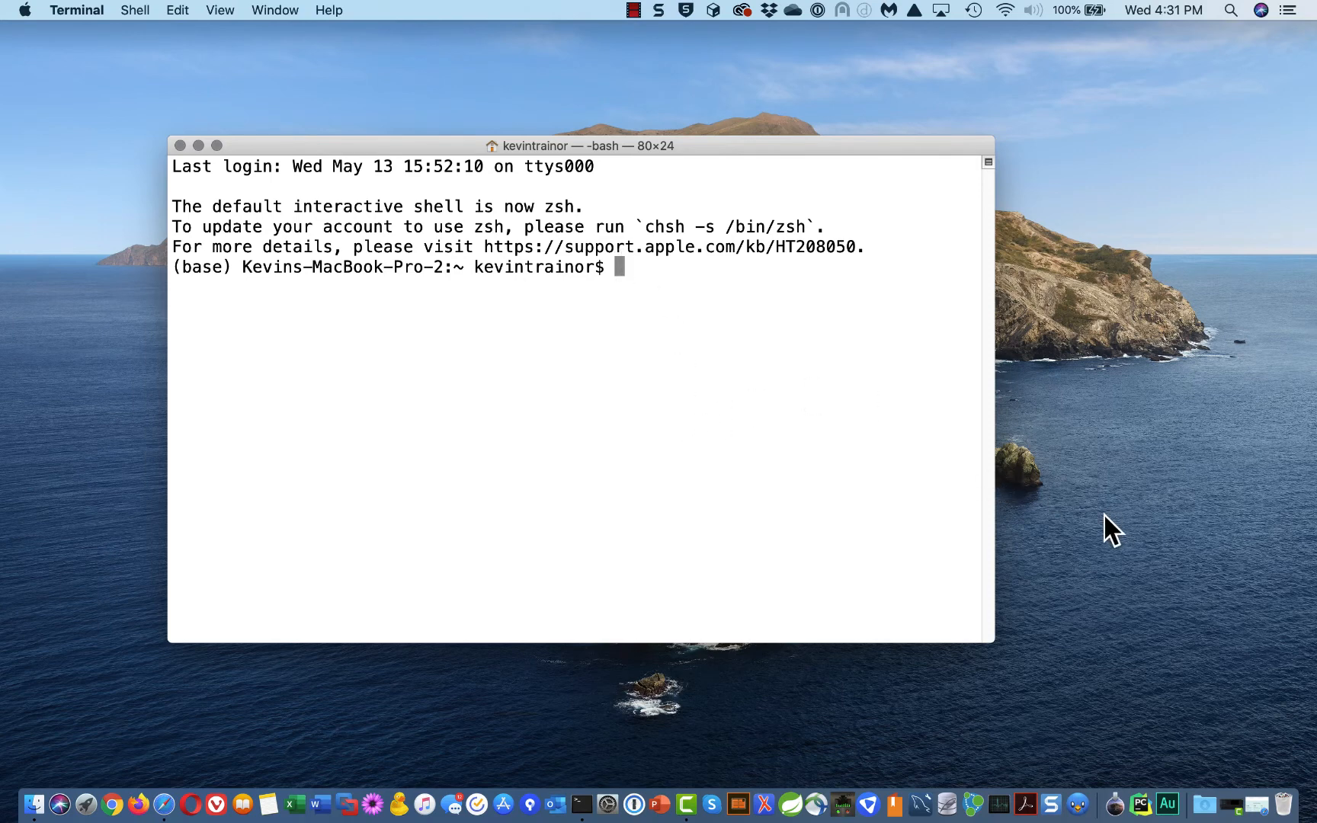
Run conda info in Terminal and enlarge the window until the command's complete output fits
{"action": "type", "text": "conda info"}
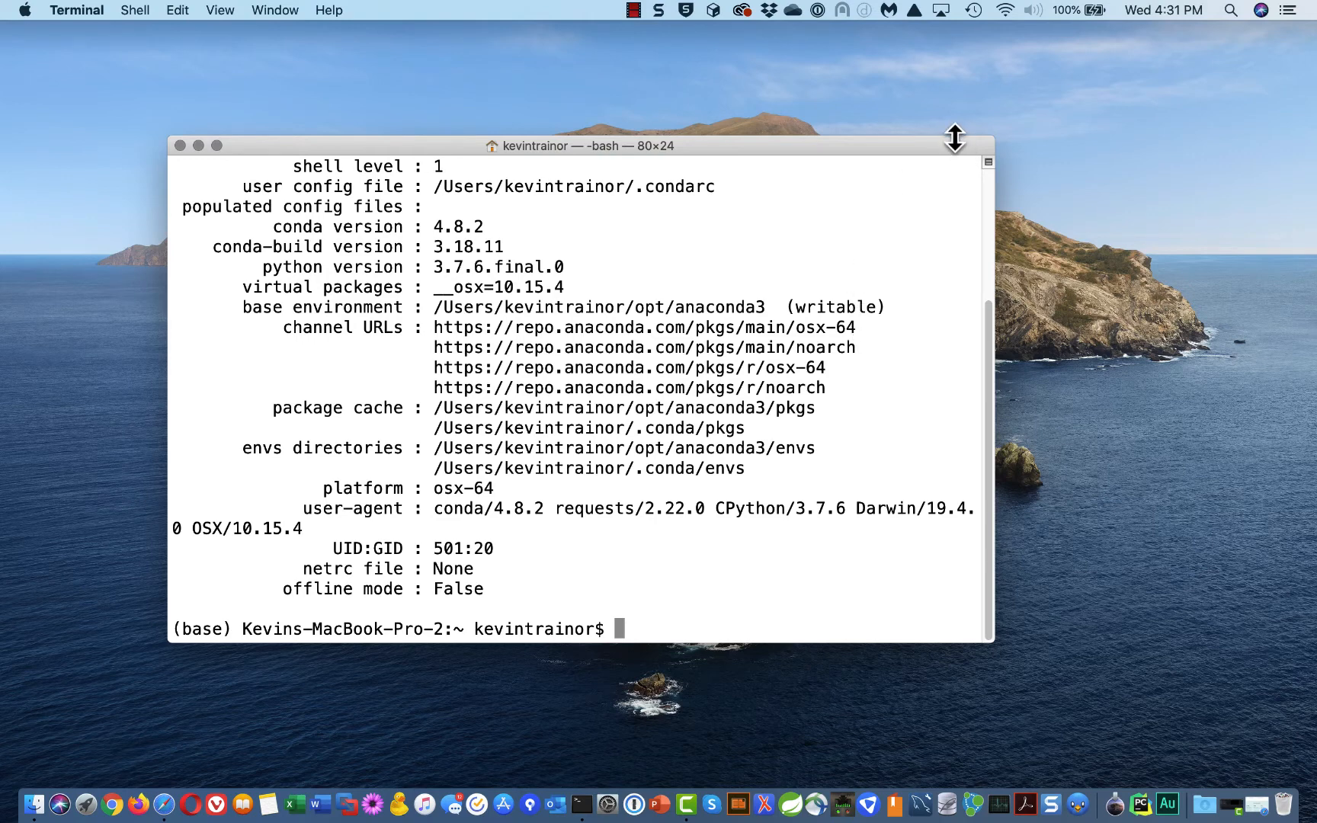
{"action": "left_click_drag", "start_coordinate": [953, 138], "coordinate": [912, 28]}
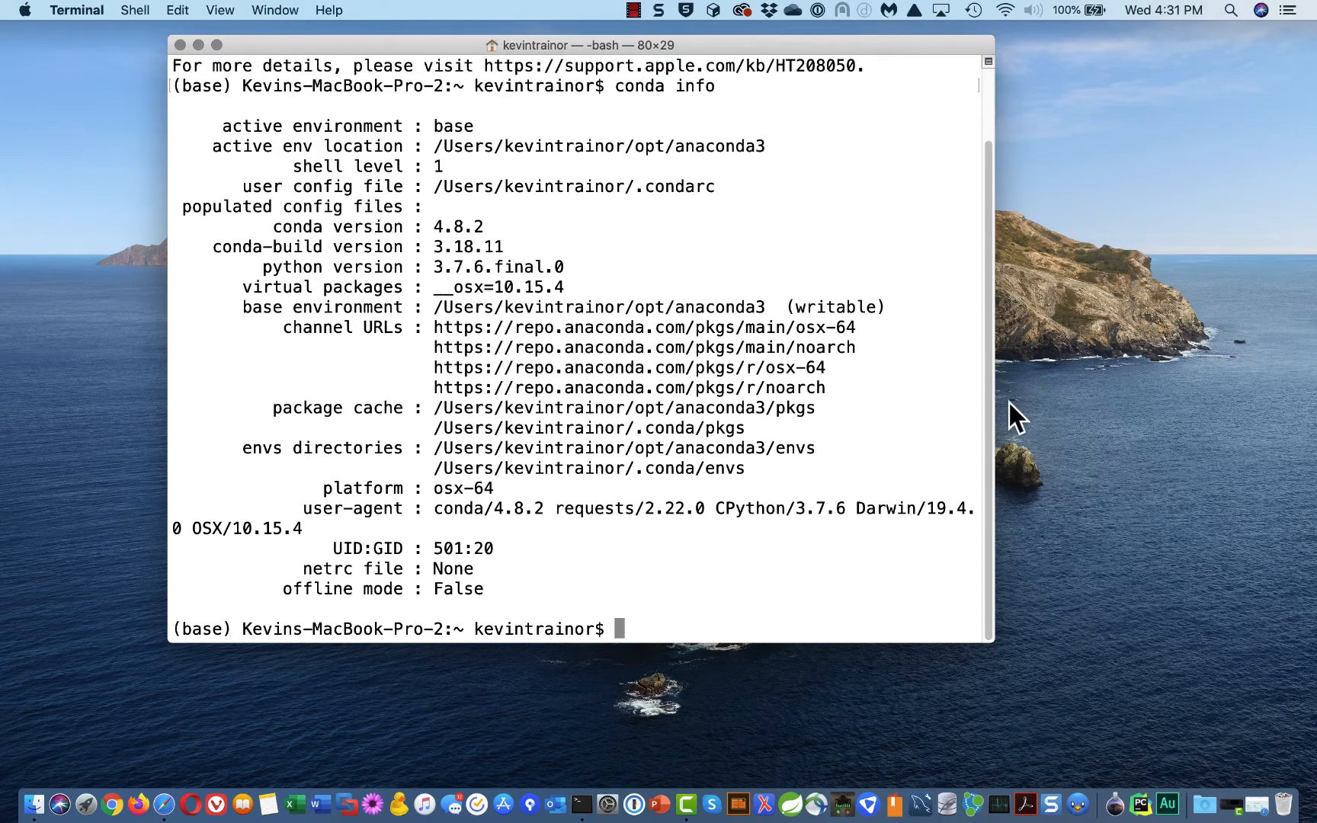
{"action": "left_click_drag", "start_coordinate": [989, 642], "coordinate": [1025, 721]}
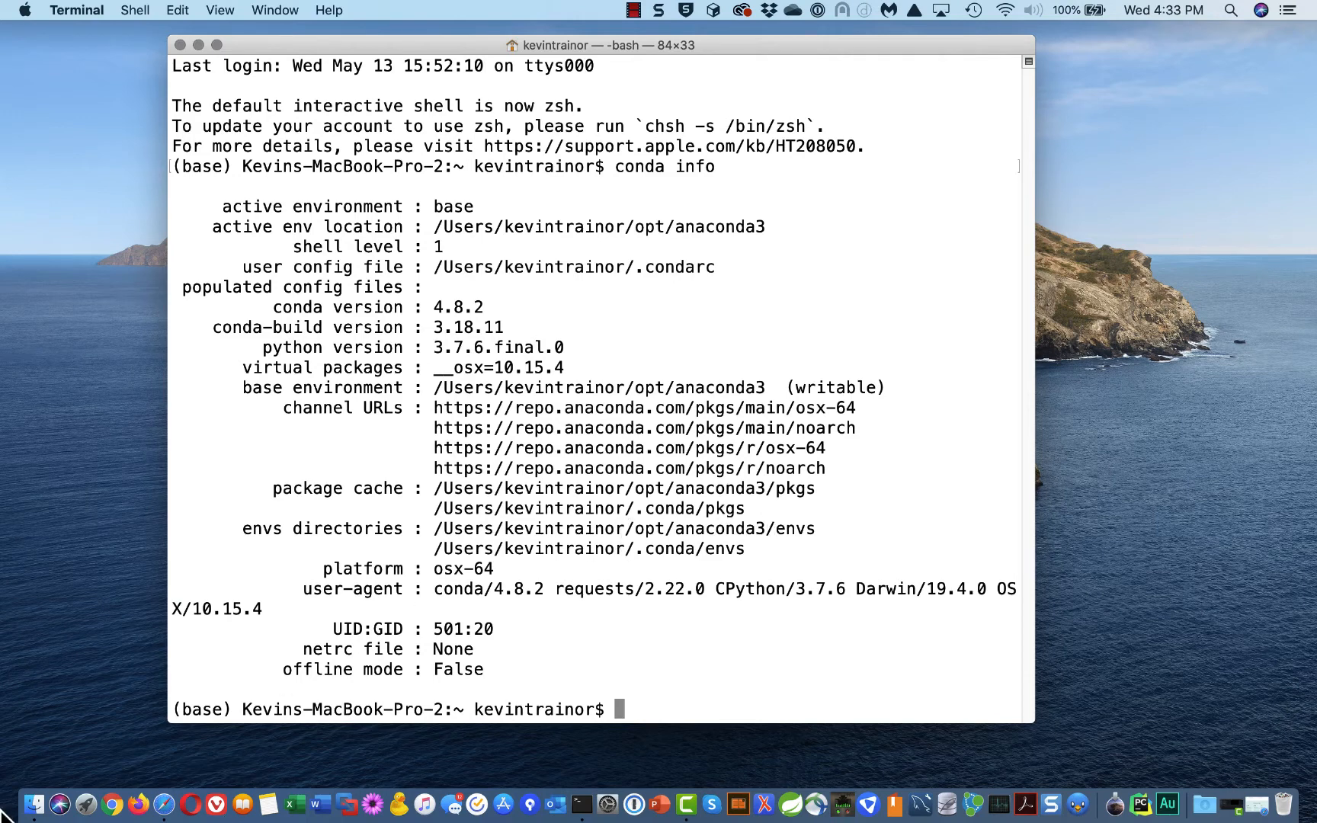
Open a new Finder window on the user's home folder and enlarge it
{"action": "left_click", "coordinate": [33, 814]}
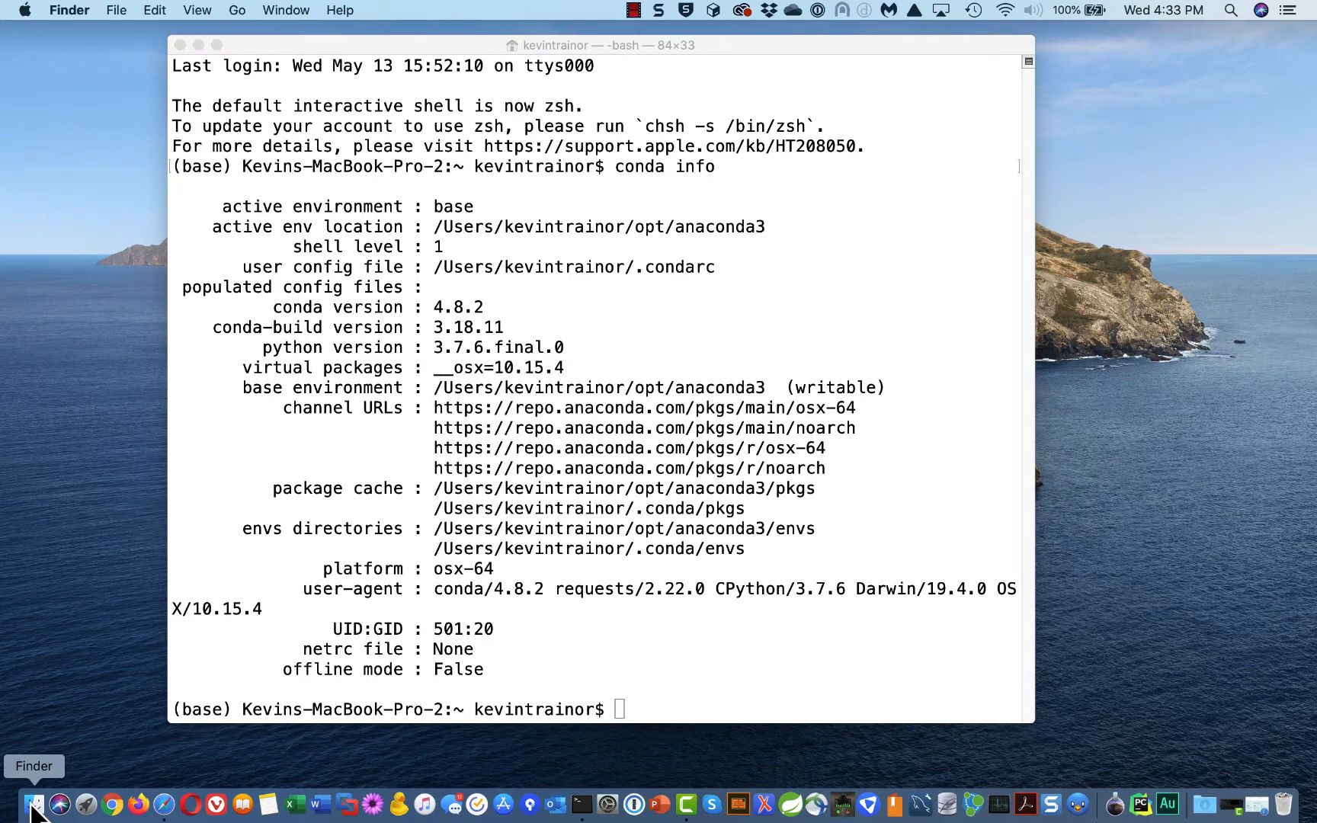
{"action": "right_click", "coordinate": [31, 808]}
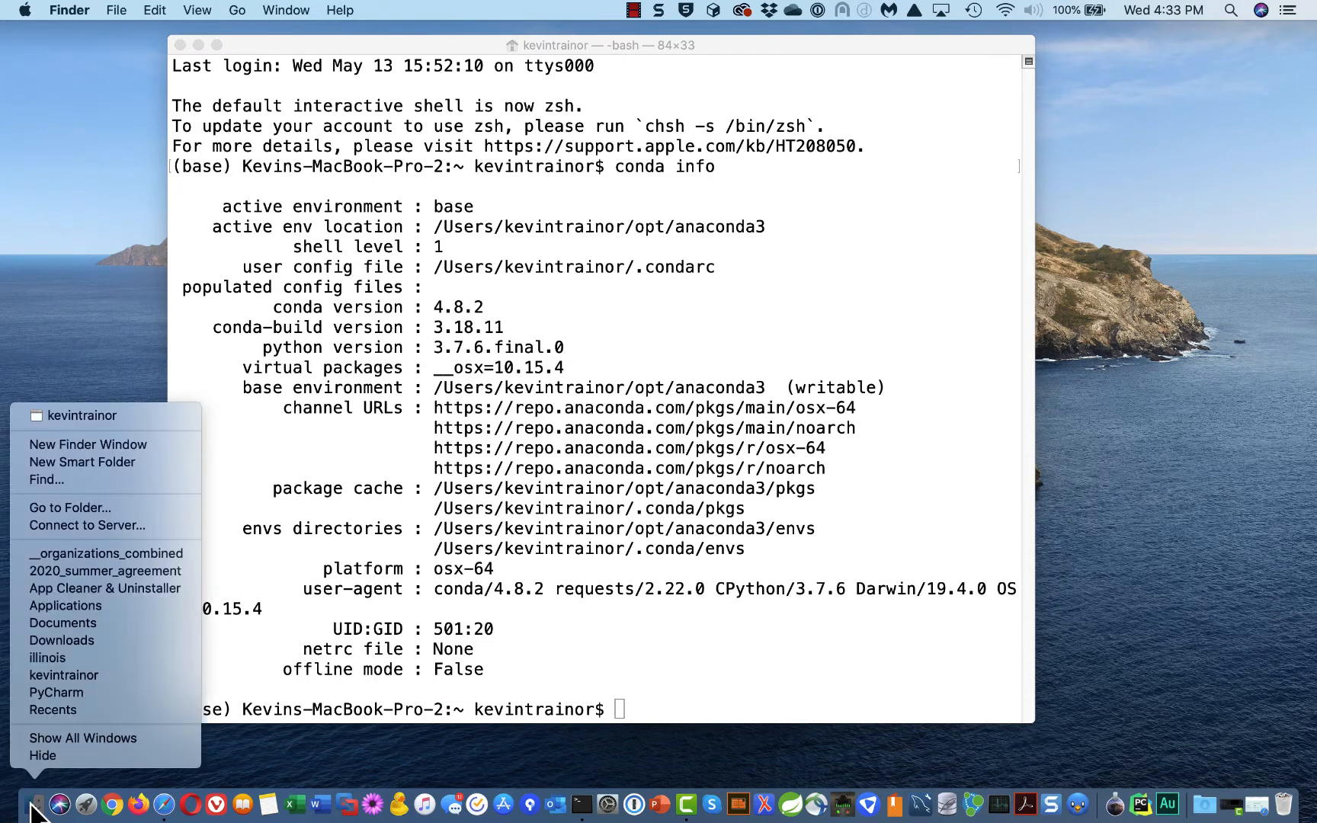
{"action": "left_click", "coordinate": [68, 437]}
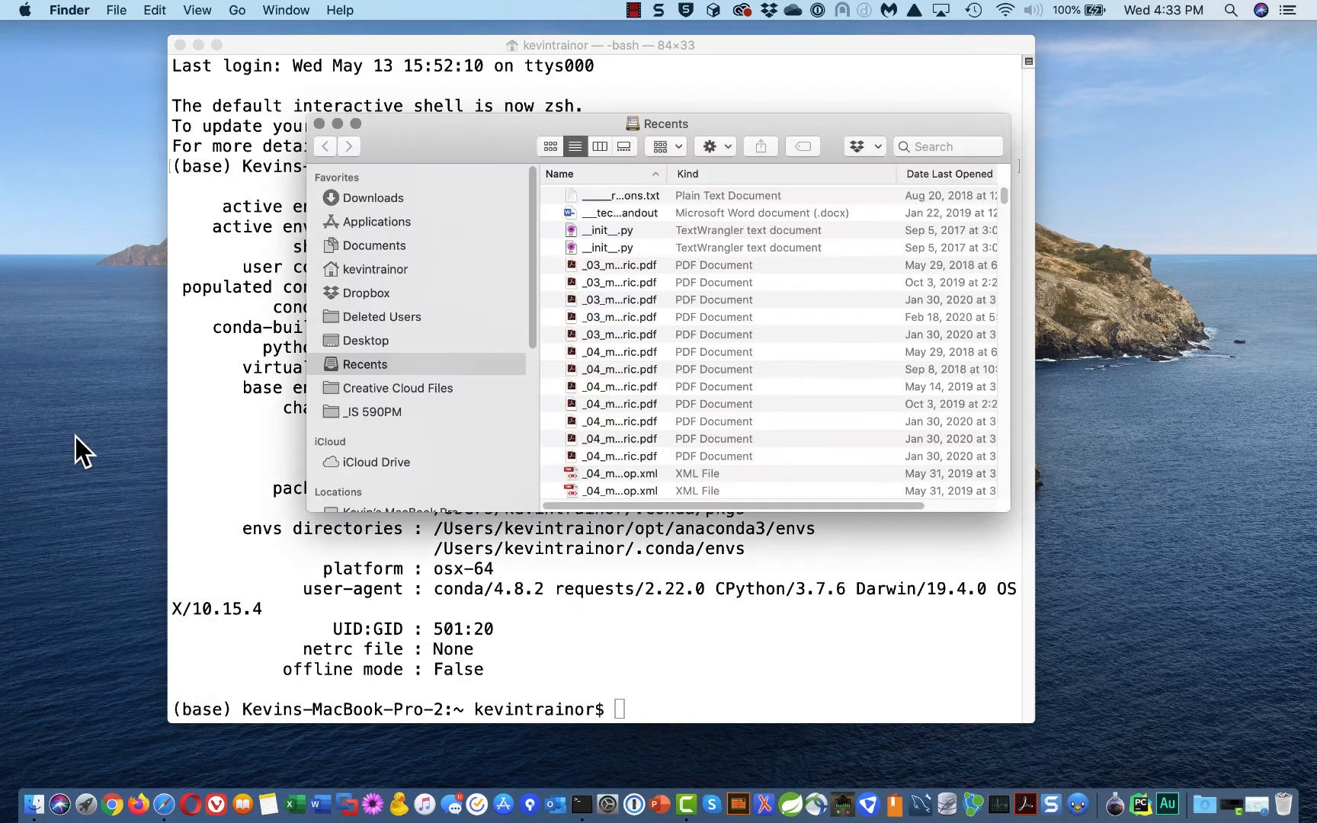
{"action": "left_click", "coordinate": [368, 268]}
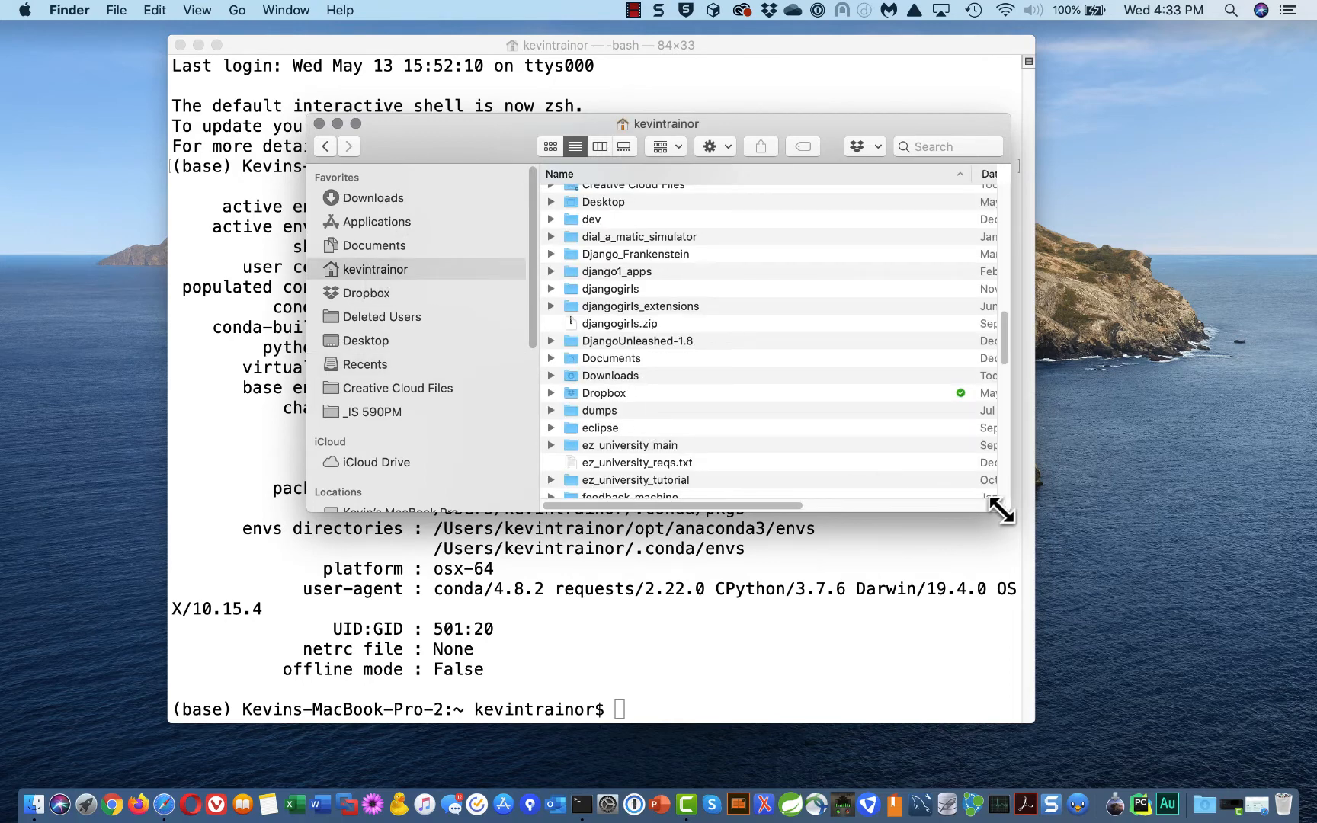
{"action": "left_click_drag", "start_coordinate": [1006, 508], "coordinate": [1094, 674]}
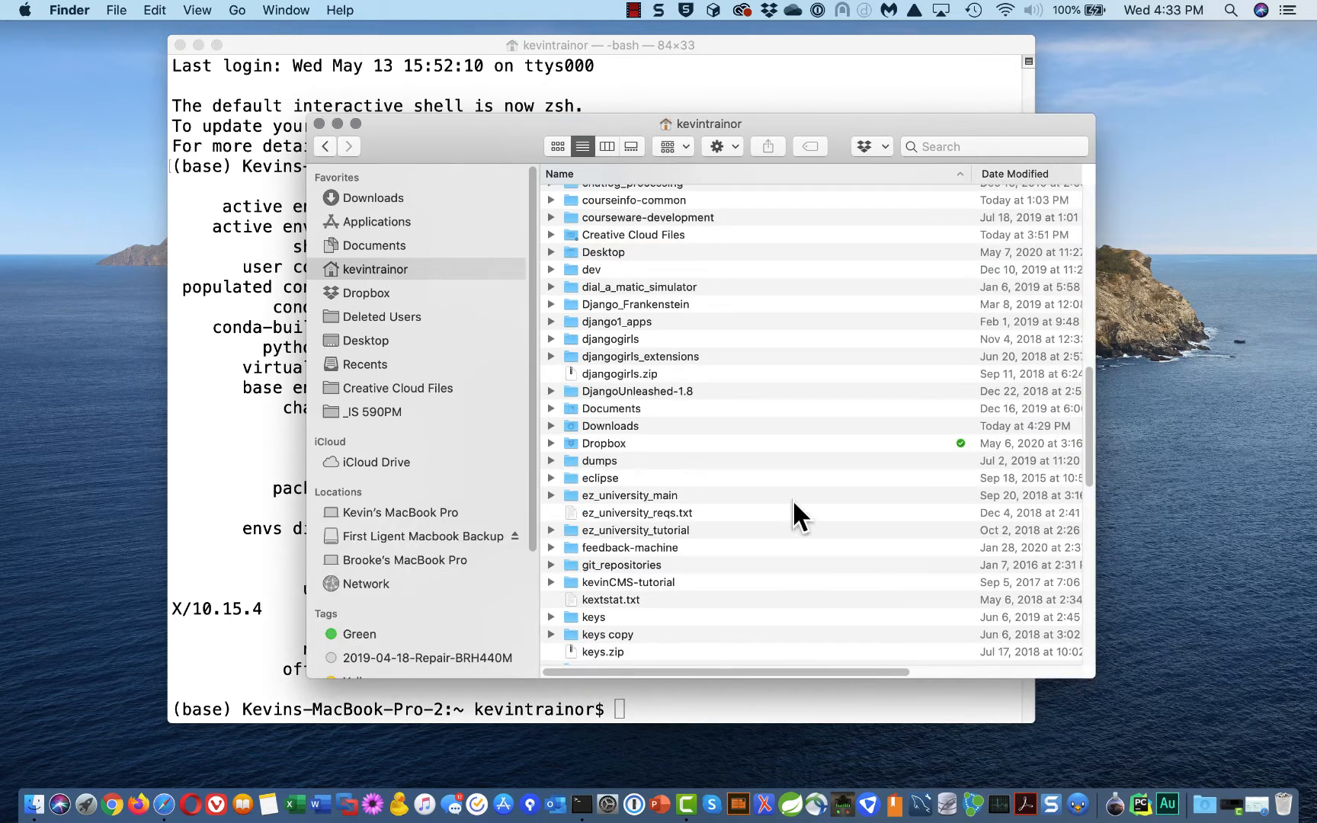
Examine the contents of the anaconda3 folder inside opt, close the Finder window, and return to Terminal
{"action": "scroll", "coordinate": [705, 343], "scroll_direction": "down", "scroll_amount": 5}
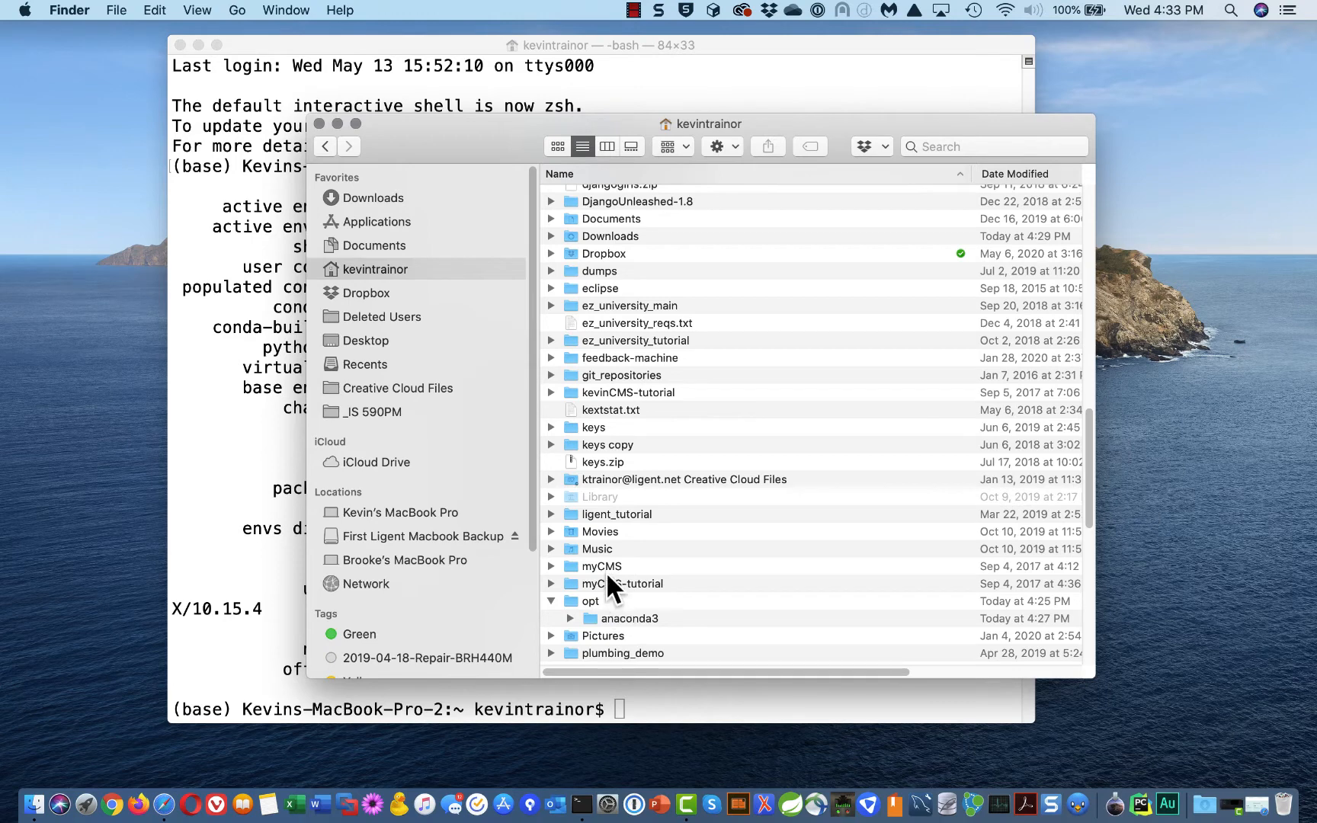
{"action": "left_click", "coordinate": [589, 599]}
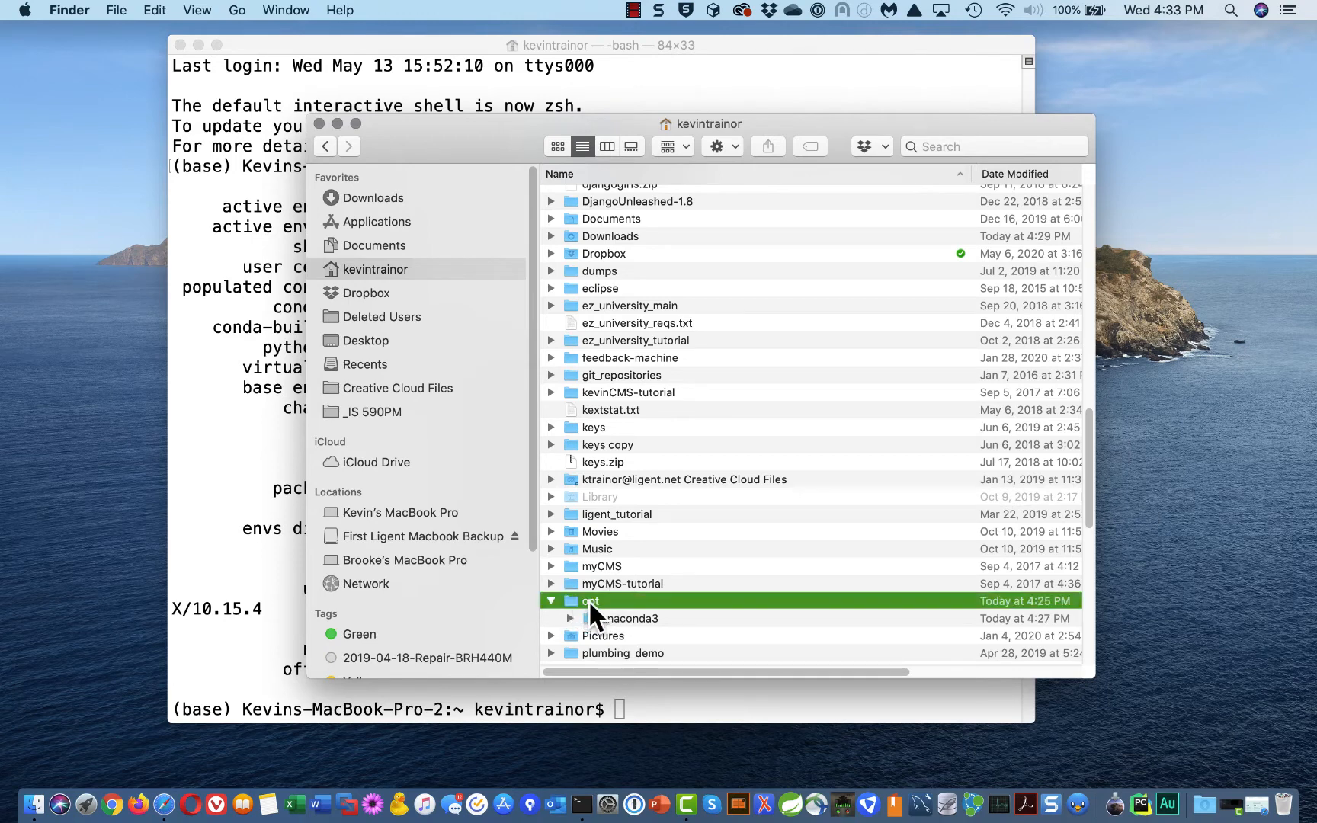
{"action": "scroll", "coordinate": [632, 472], "scroll_direction": "down", "scroll_amount": 5}
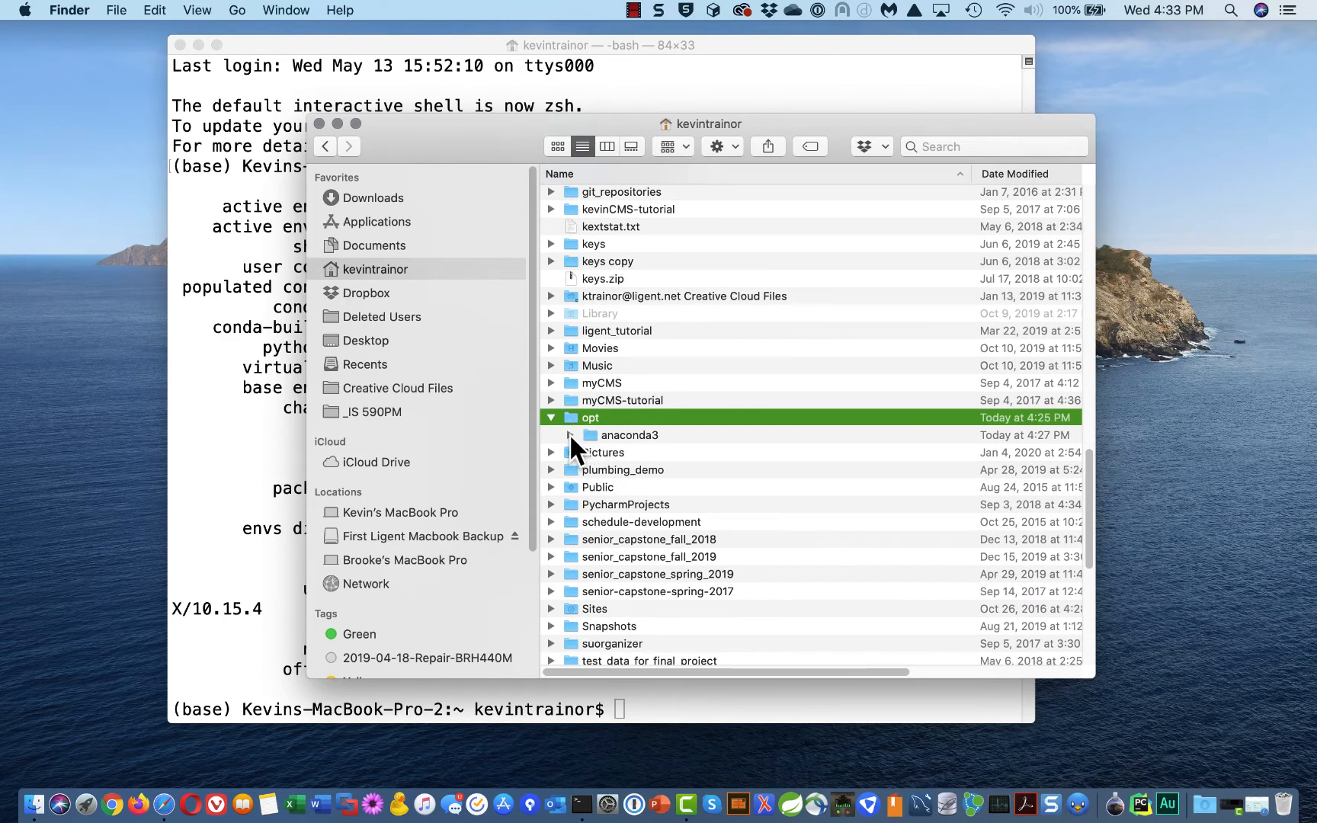
{"action": "left_click", "coordinate": [569, 433]}
{"action": "scroll", "coordinate": [674, 454], "scroll_direction": "down", "scroll_amount": 2}
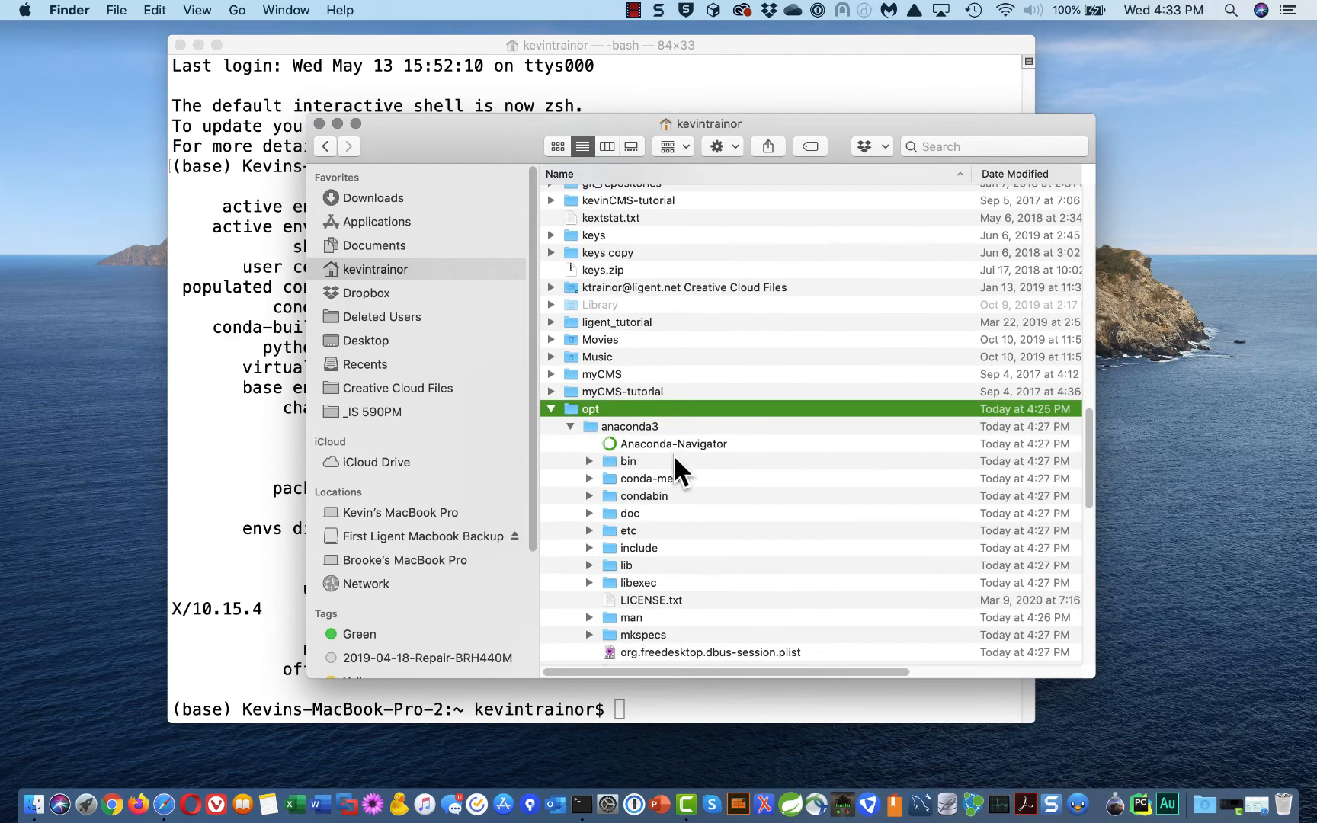
{"action": "scroll", "coordinate": [673, 454], "scroll_direction": "down", "scroll_amount": 1}
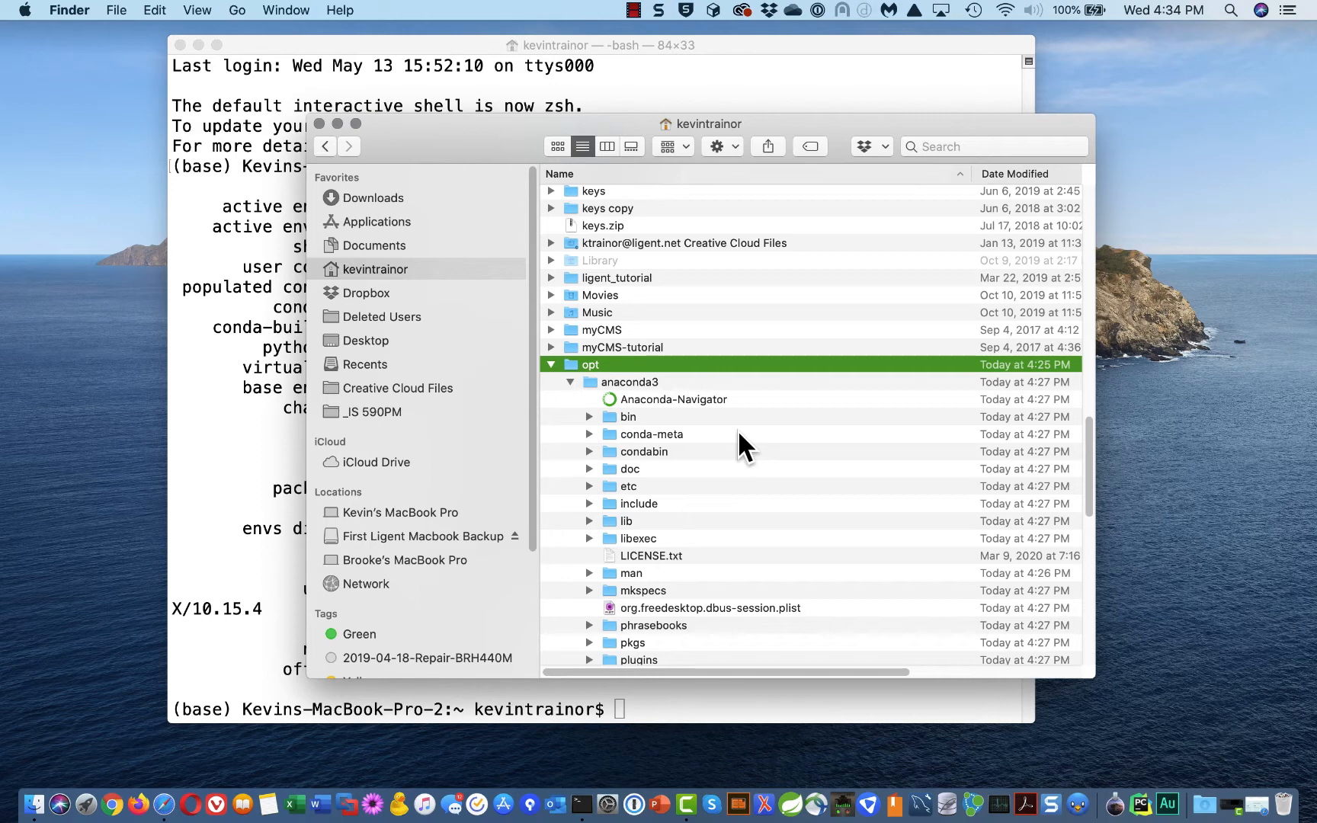
{"action": "left_click", "coordinate": [319, 124]}
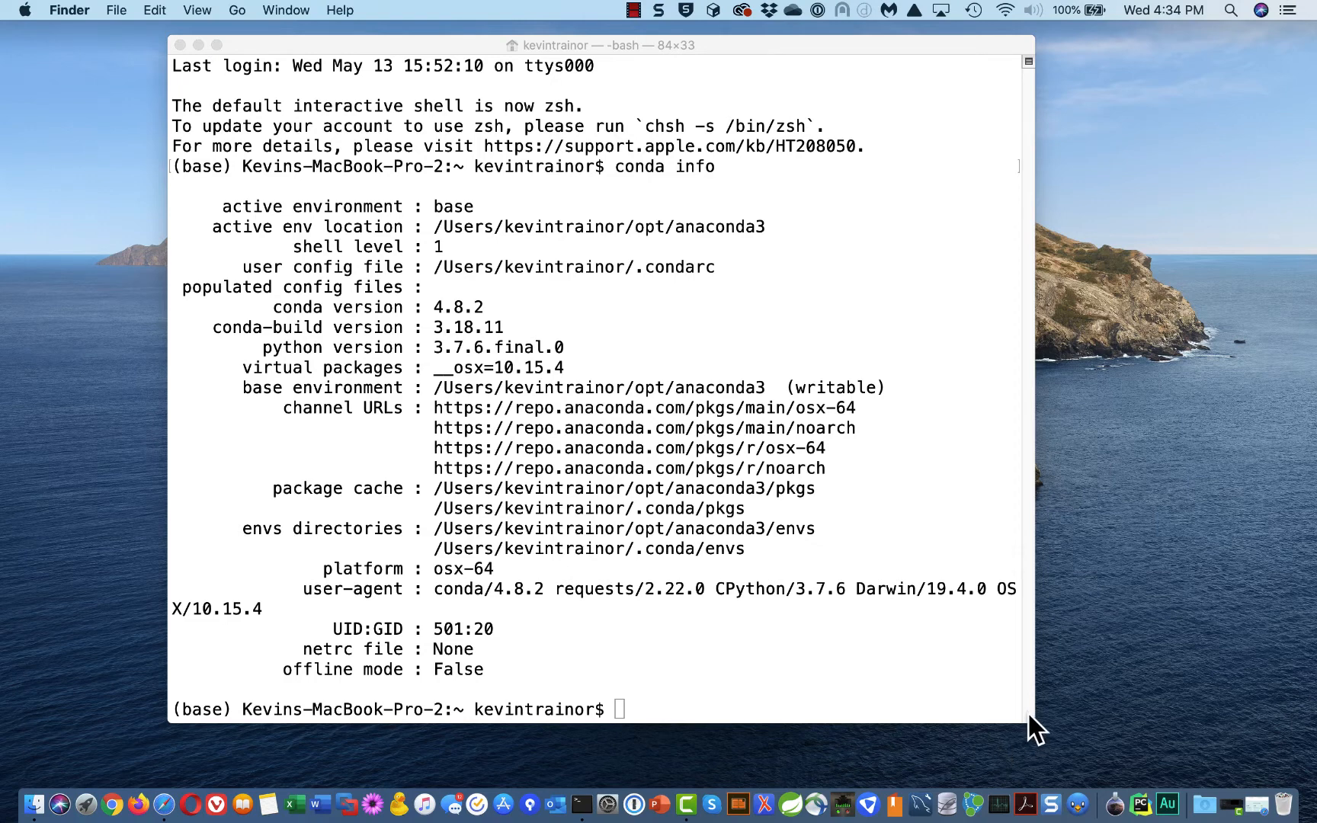
{"action": "left_click", "coordinate": [621, 705]}
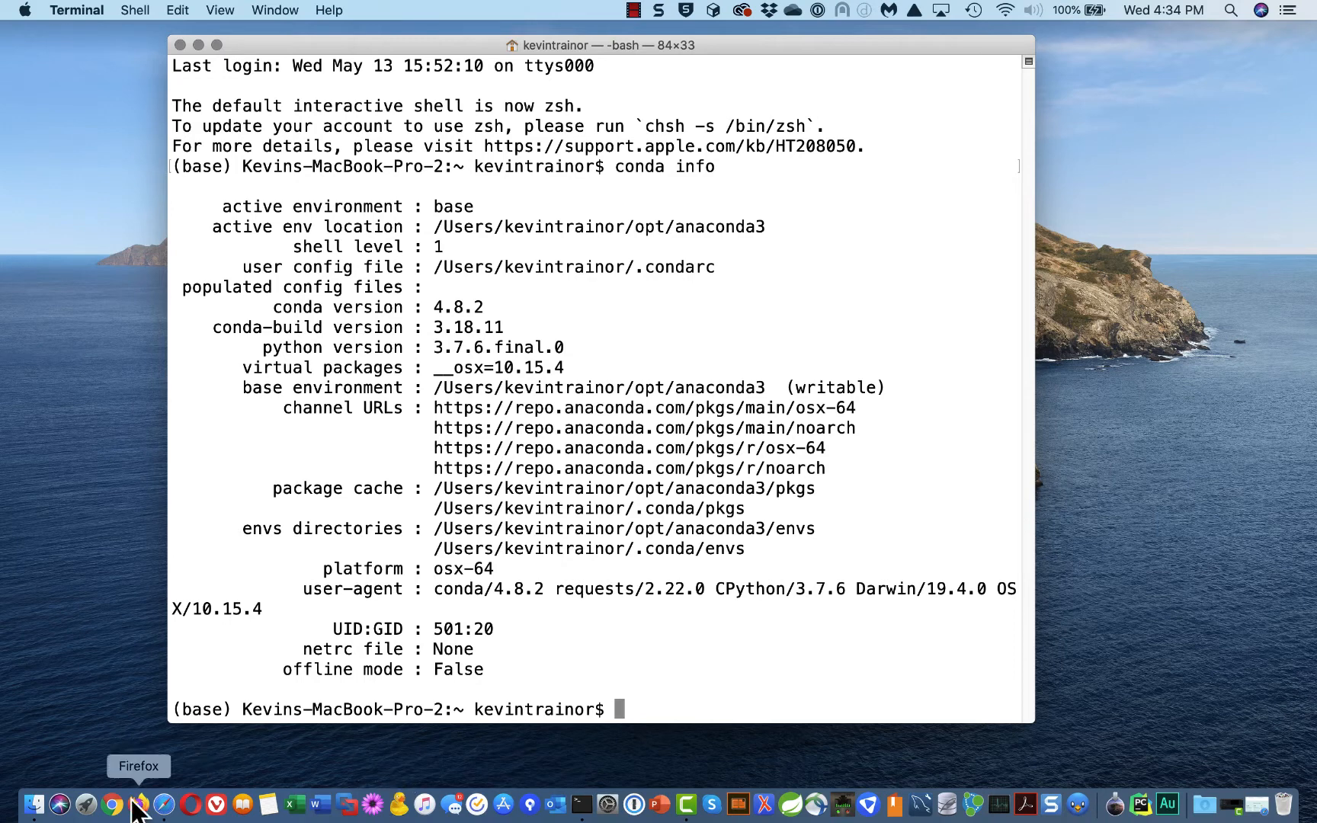
Switch to Safari and search the web for "conda cheat sheet"
{"action": "left_click", "coordinate": [164, 806]}
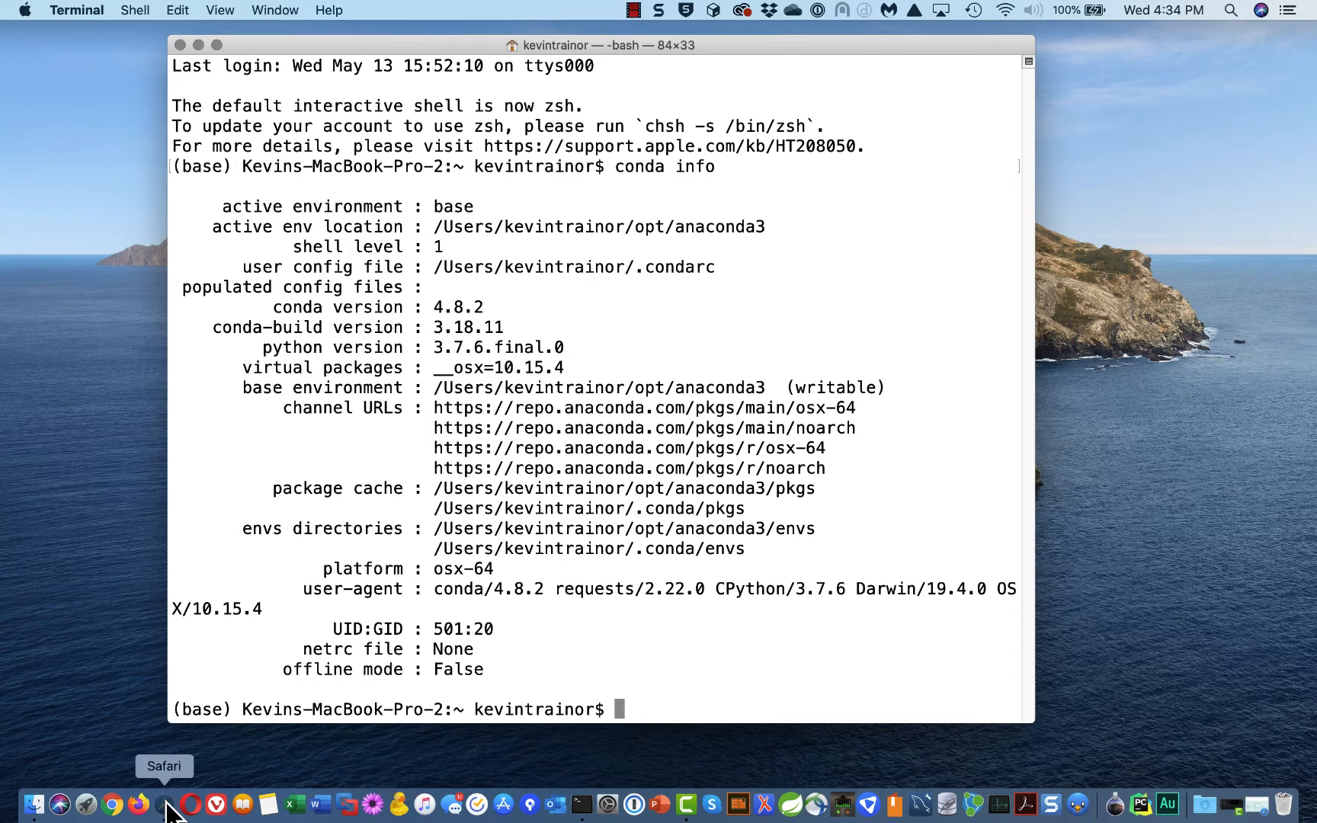
{"action": "scroll", "coordinate": [539, 236], "scroll_direction": "up", "scroll_amount": 15}
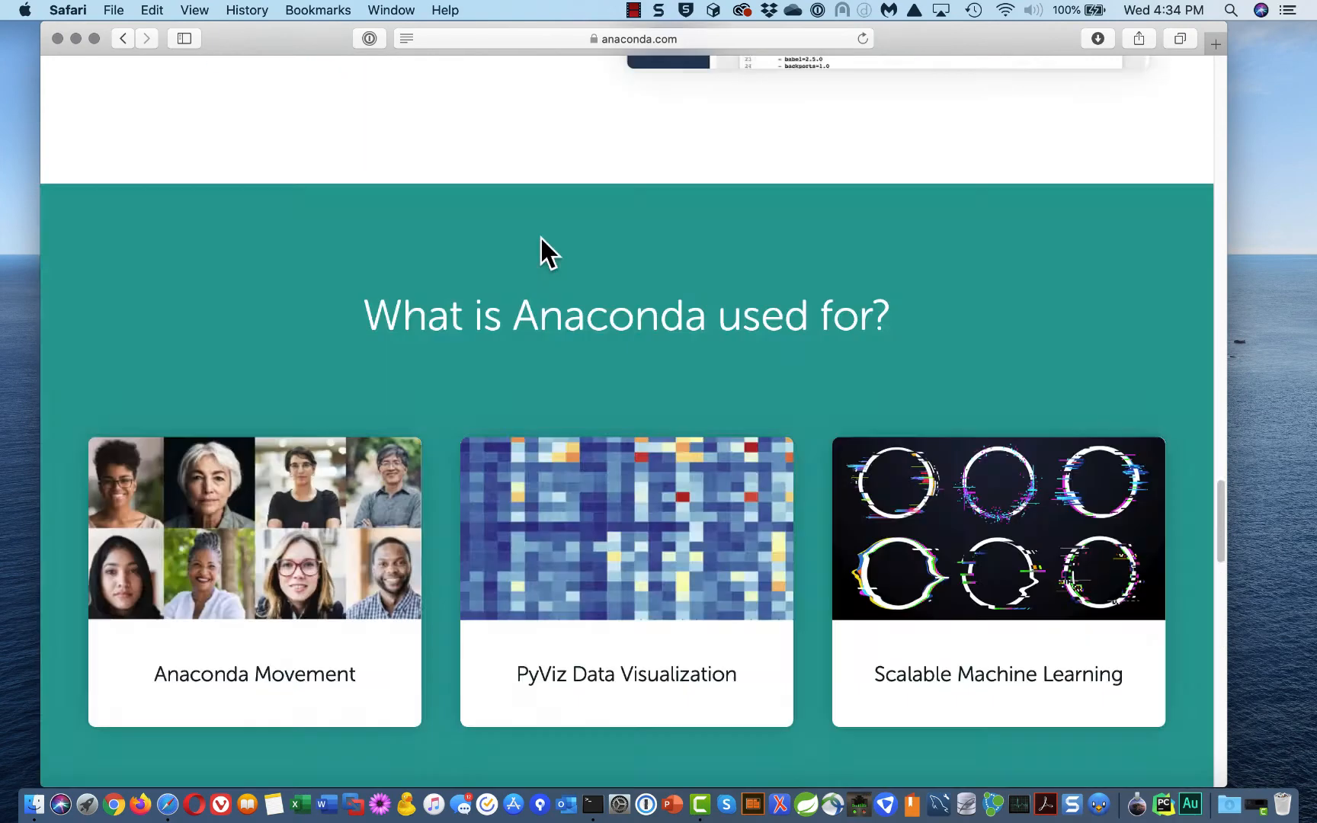
{"action": "scroll", "coordinate": [545, 231], "scroll_direction": "up", "scroll_amount": 5}
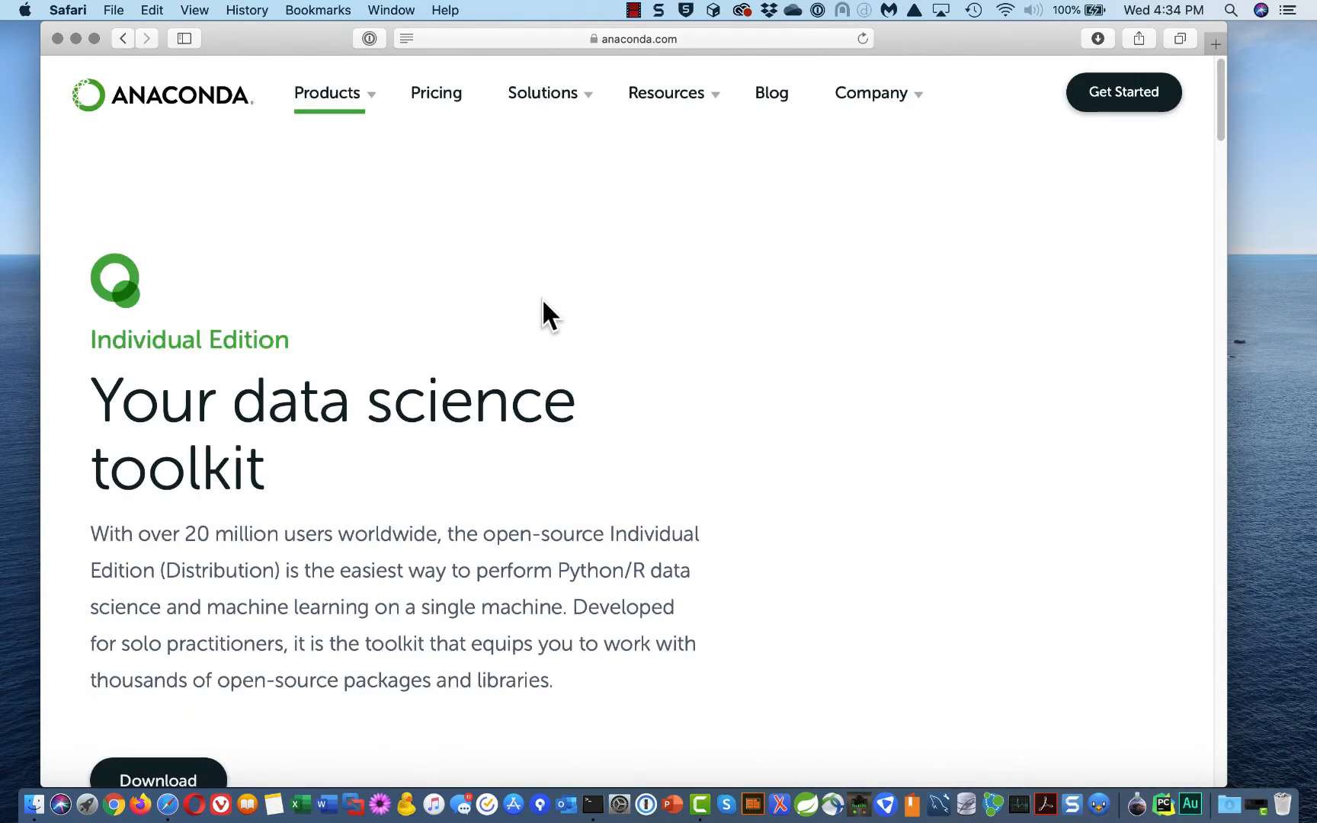
{"action": "mouse_move", "coordinate": [682, 100]}
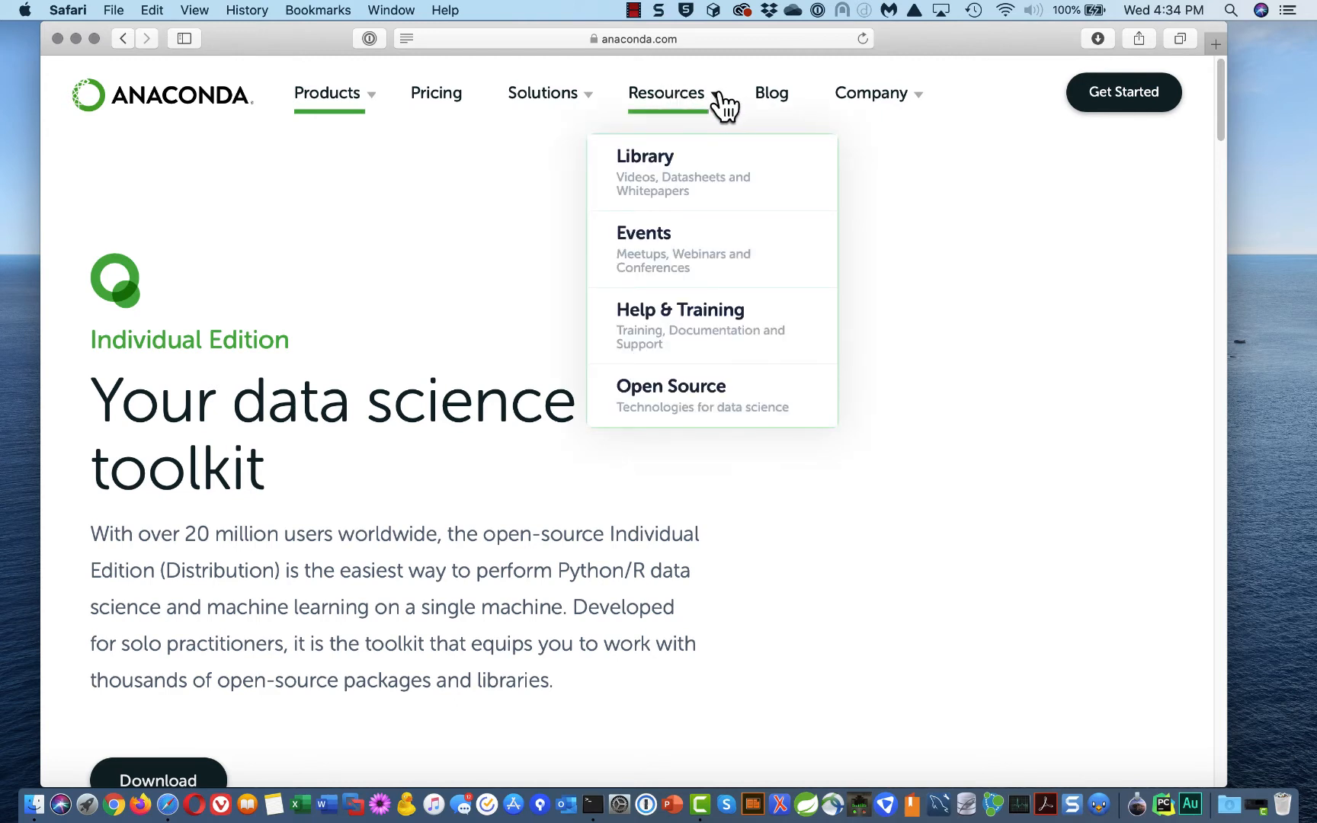
{"action": "left_click", "coordinate": [652, 38]}
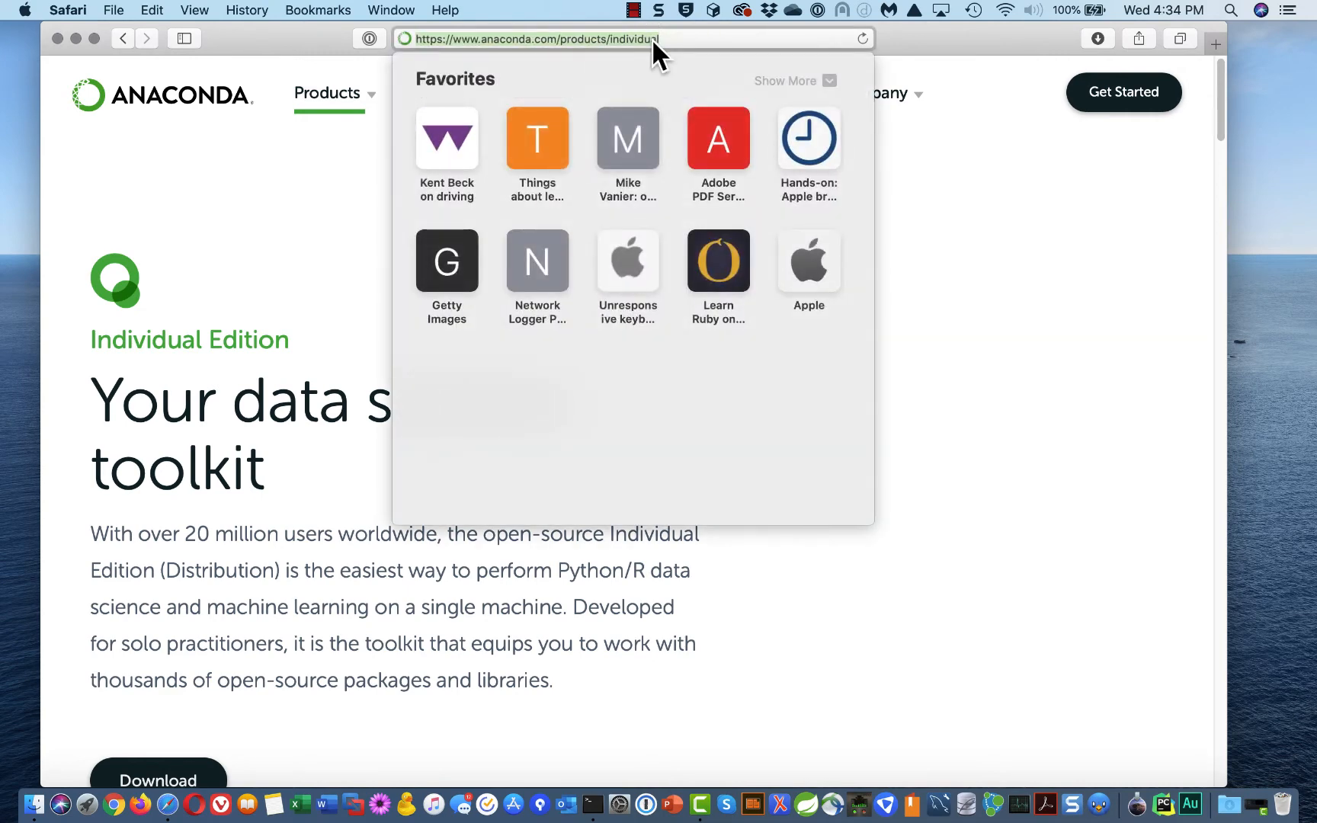
{"action": "type", "text": "conda"}
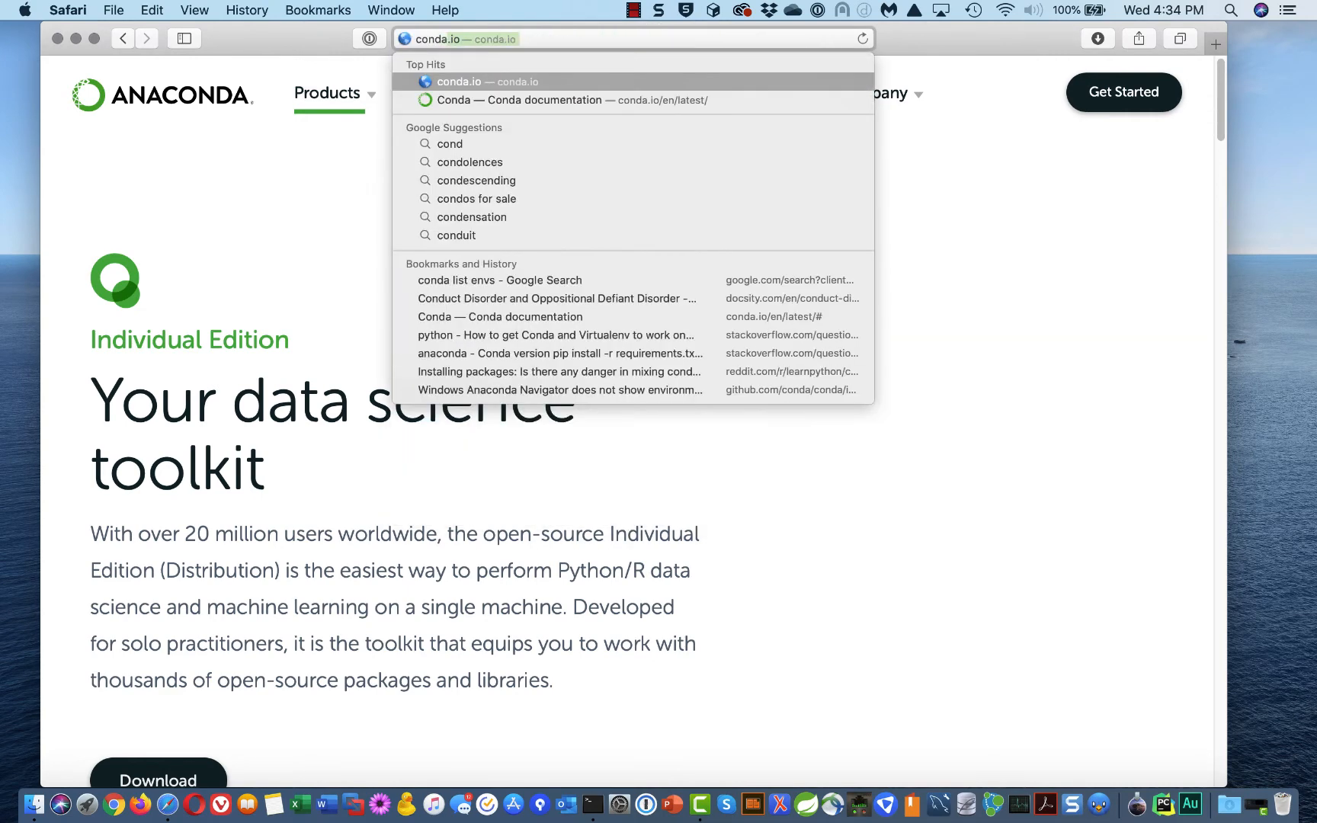
{"action": "type", "text": " cheat"}
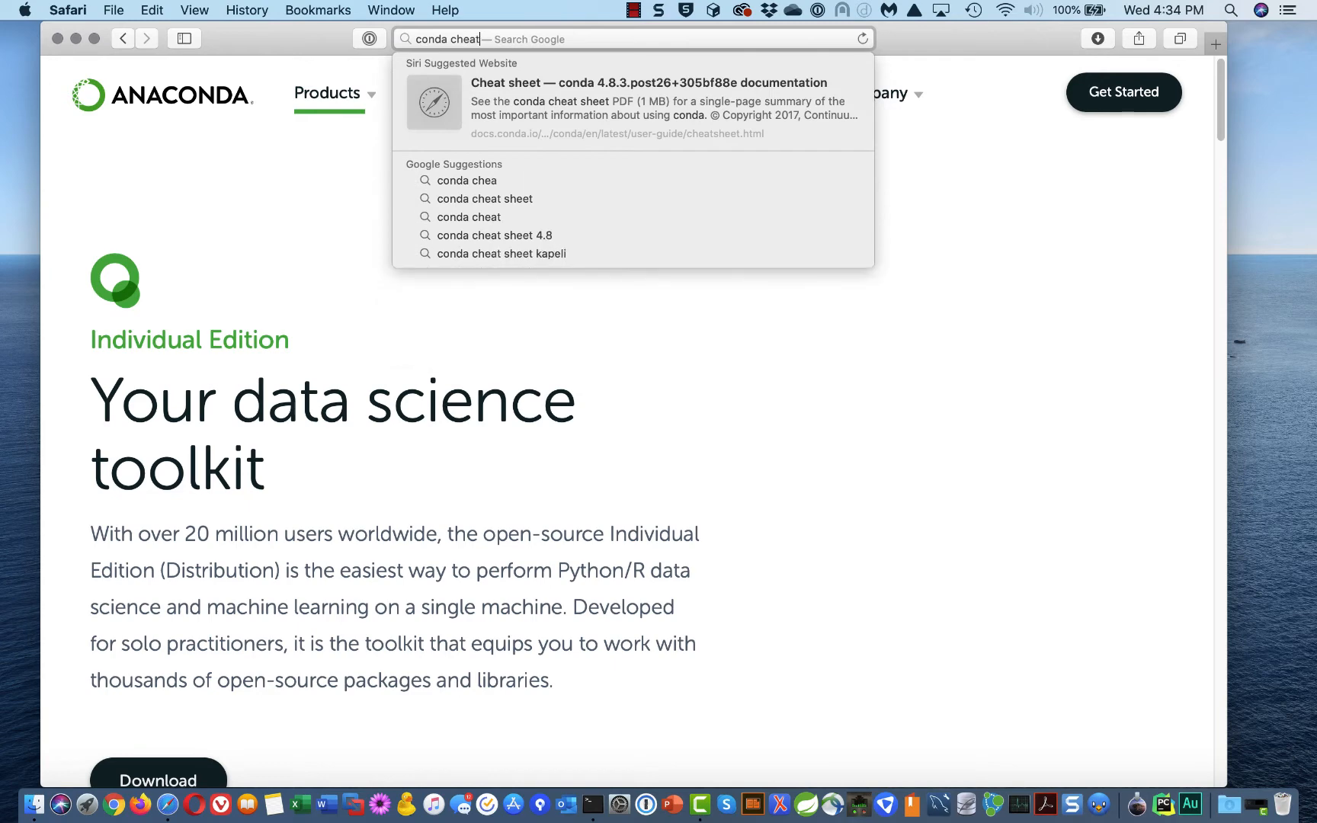
{"action": "type", "text": " sheet"}
{"action": "key", "text": "Return"}
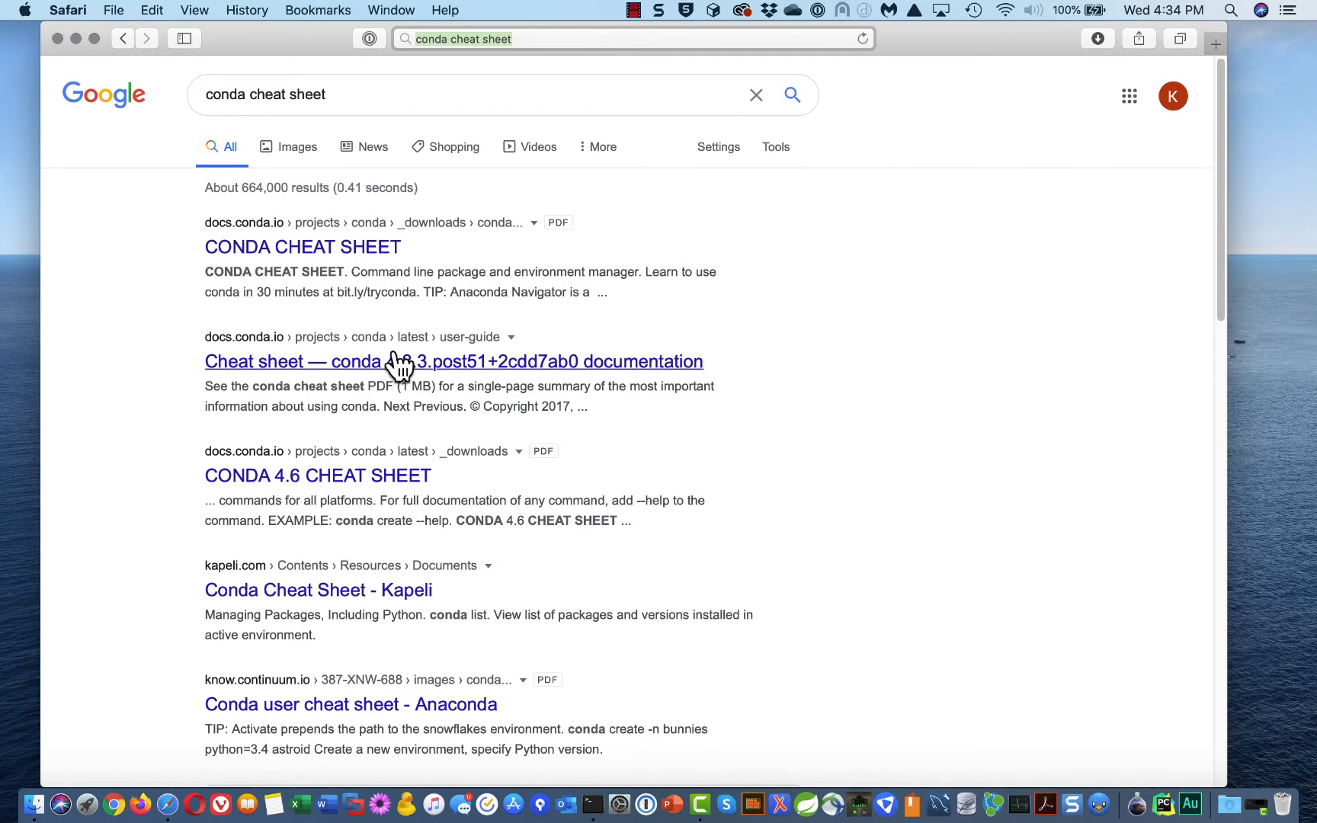
Open the docs.conda.io Cheat sheet page from the results and download the conda cheat sheet PDF, allowing downloads from the site
{"action": "left_click", "coordinate": [321, 362]}
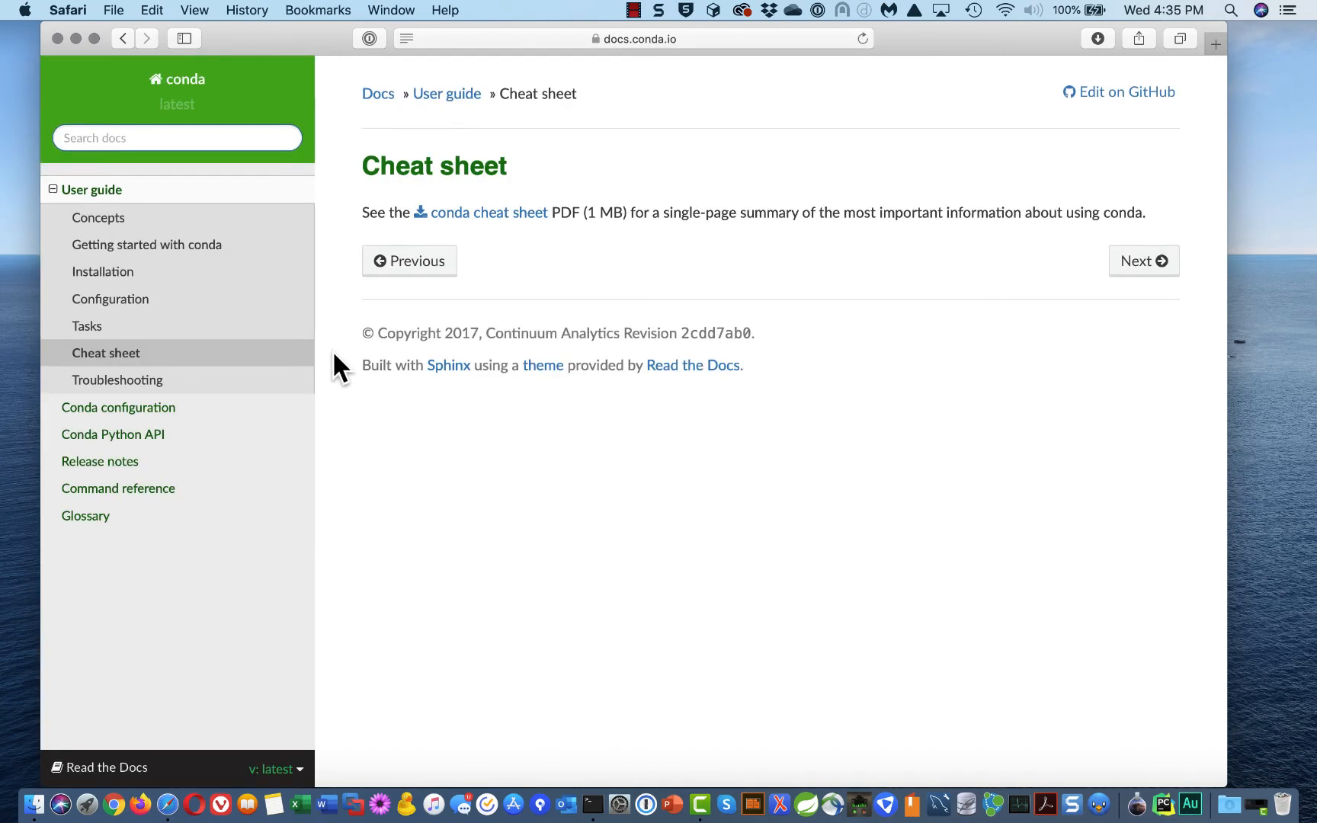
{"action": "left_click", "coordinate": [522, 212]}
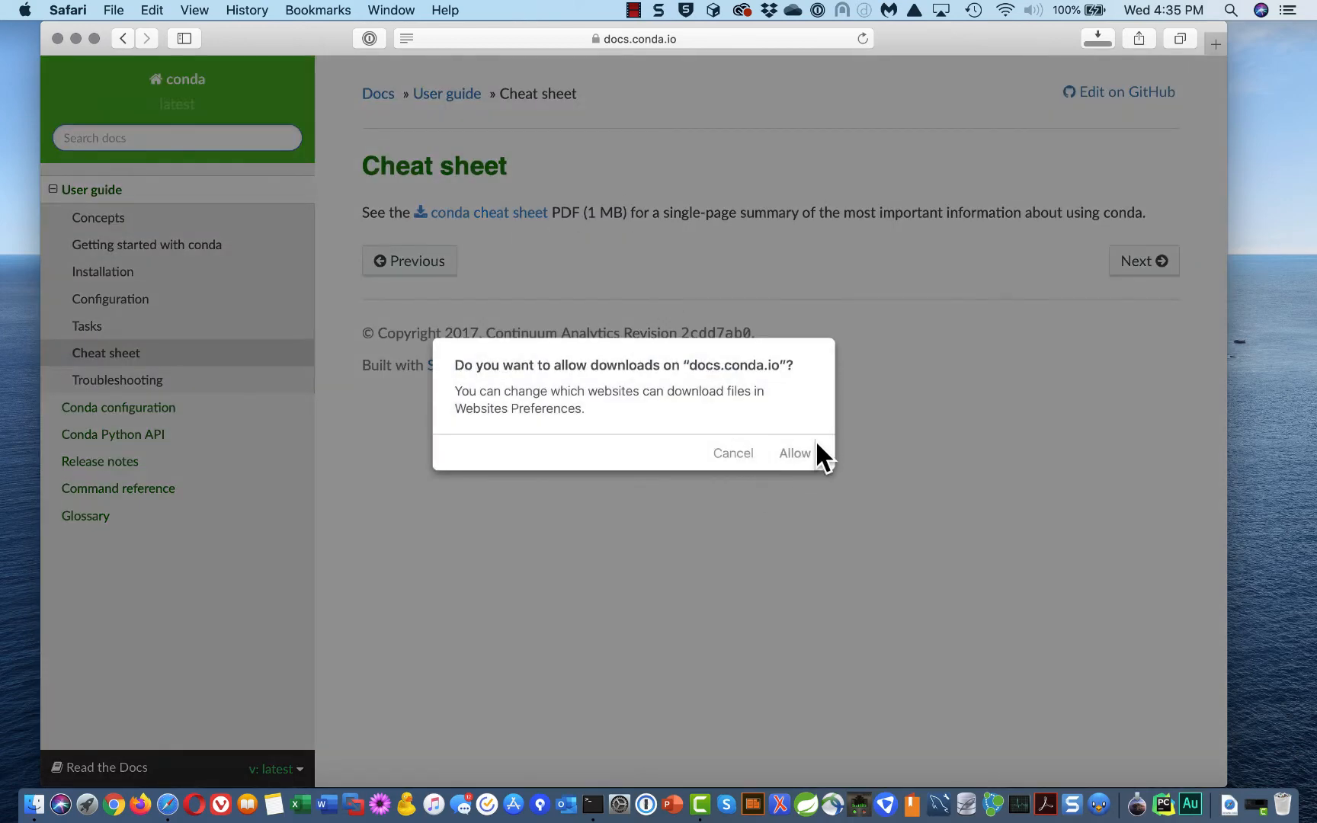
{"action": "left_click", "coordinate": [798, 455]}
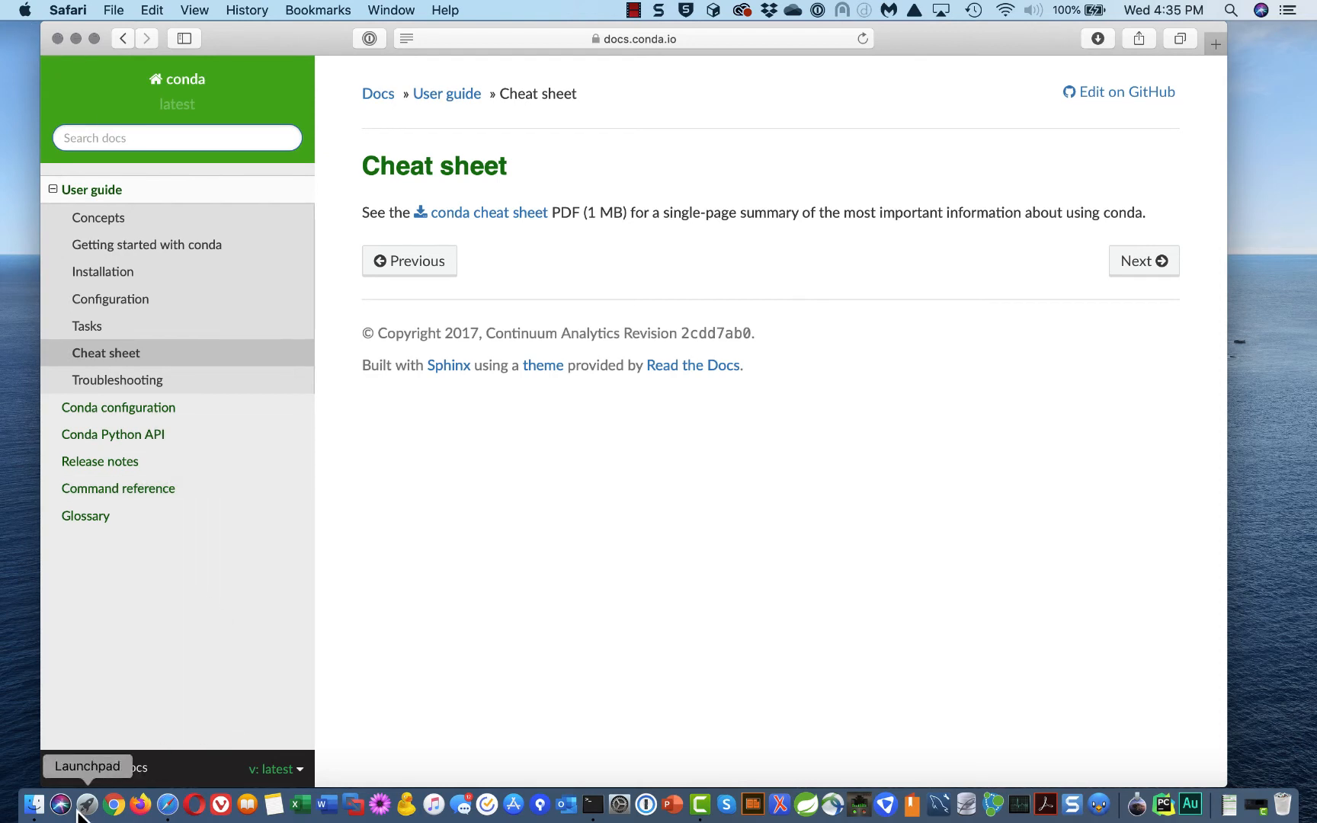
Open conda-cheatsheet.pdf from the Downloads folder in a new Finder window
{"action": "left_click", "coordinate": [34, 807]}
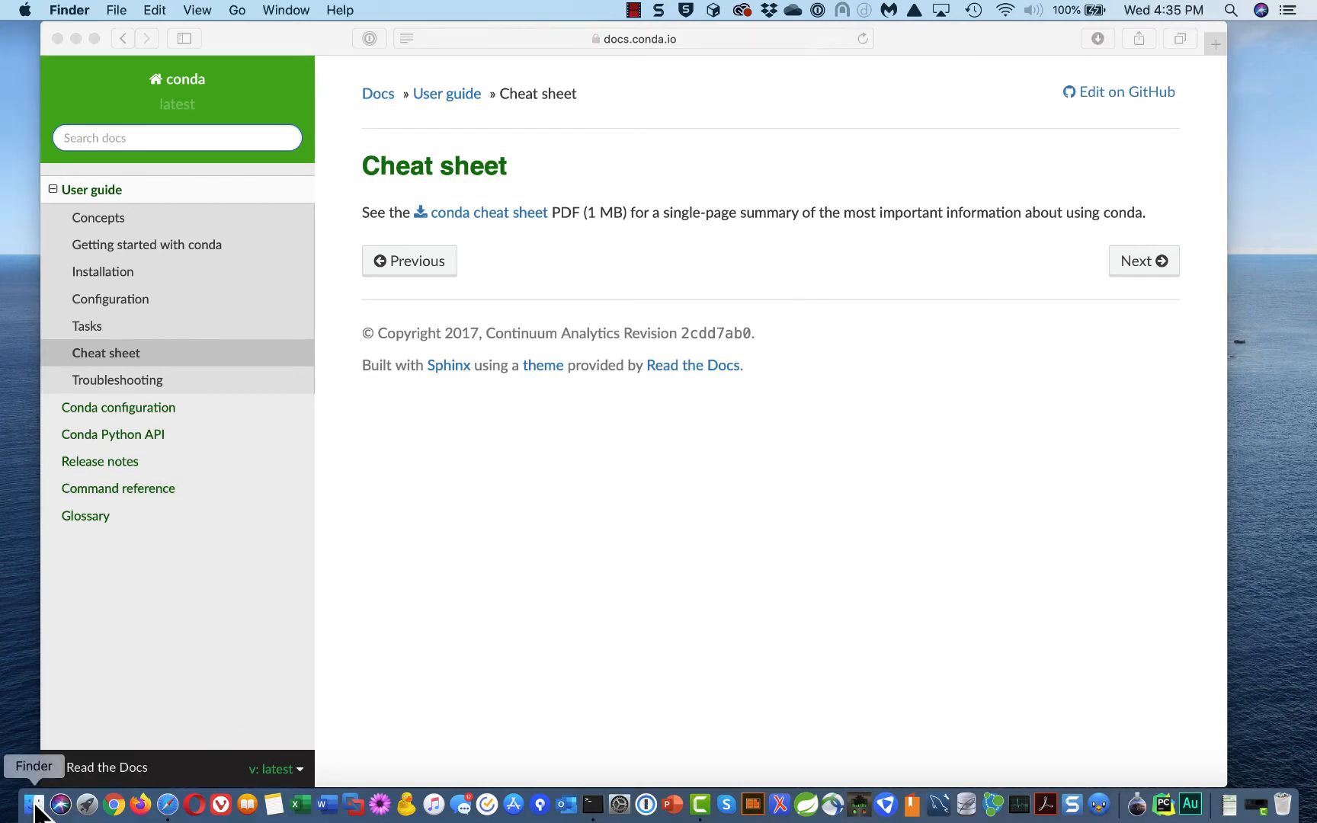
{"action": "right_click", "coordinate": [35, 808]}
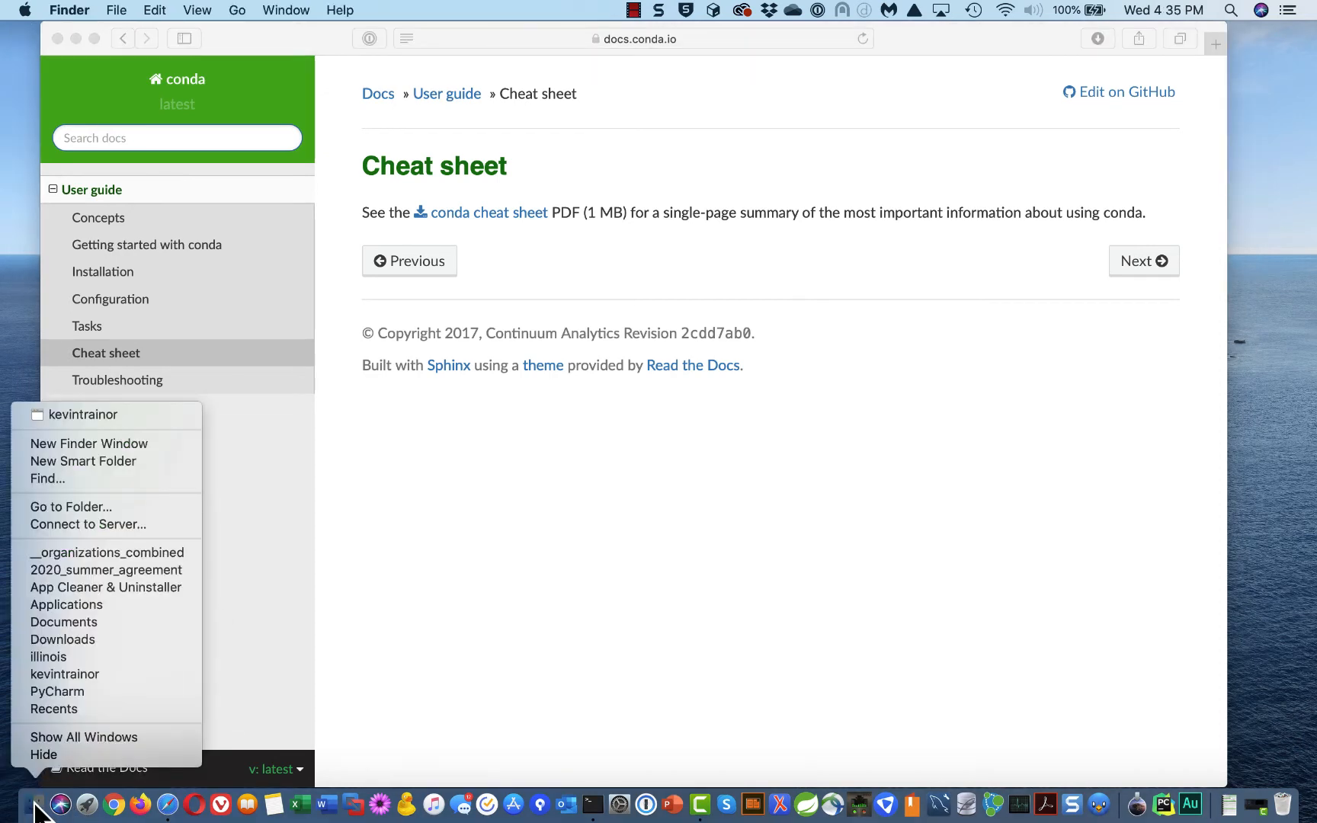
{"action": "left_click", "coordinate": [82, 442]}
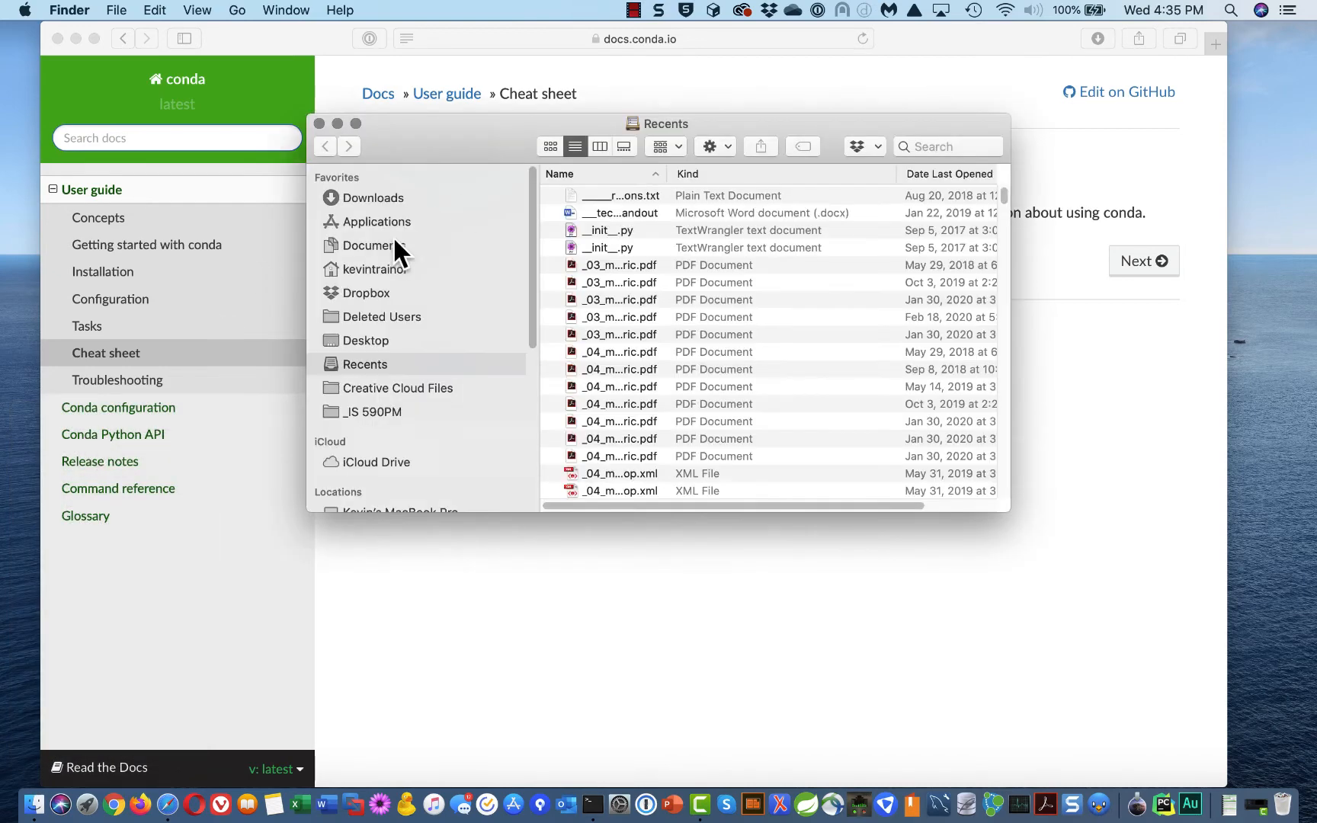
{"action": "left_click", "coordinate": [377, 199]}
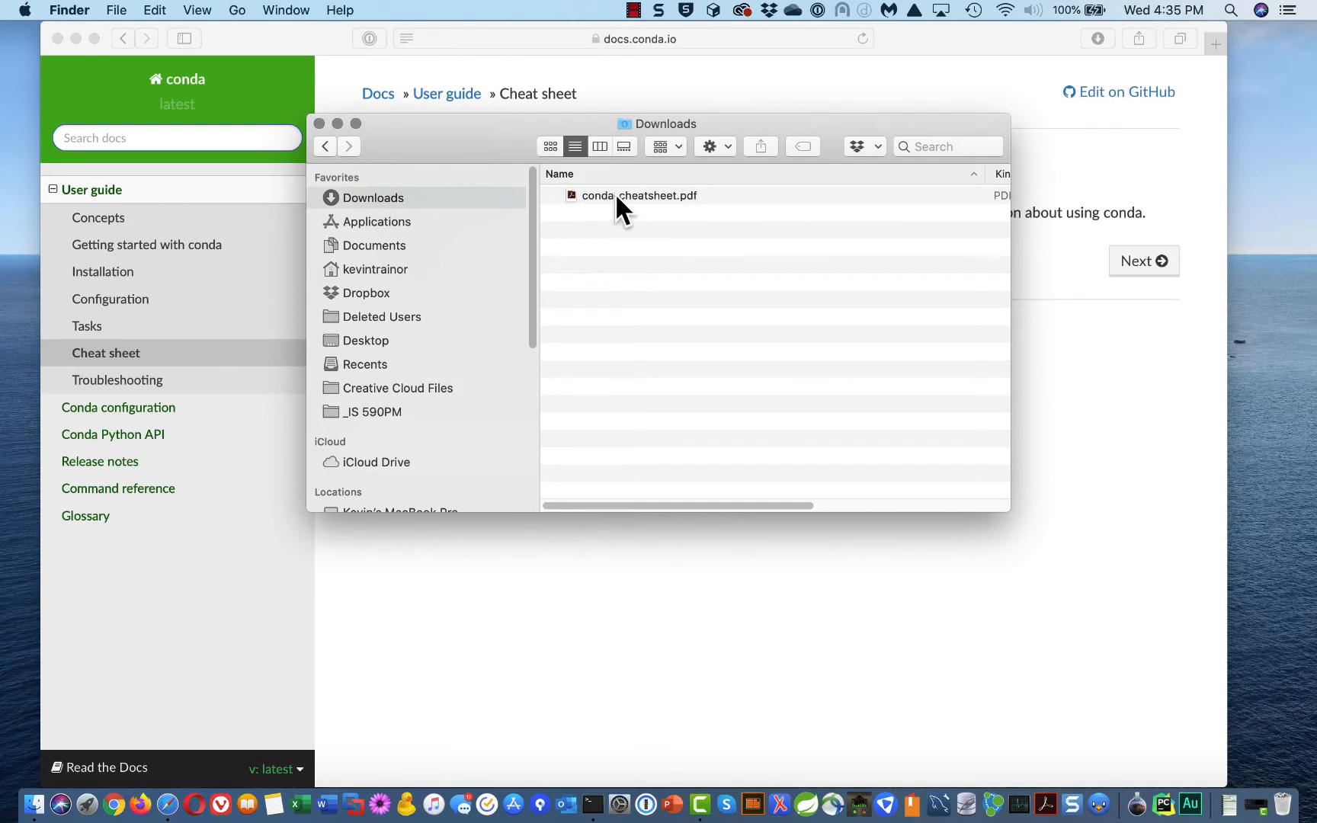
{"action": "double_click", "coordinate": [618, 195]}
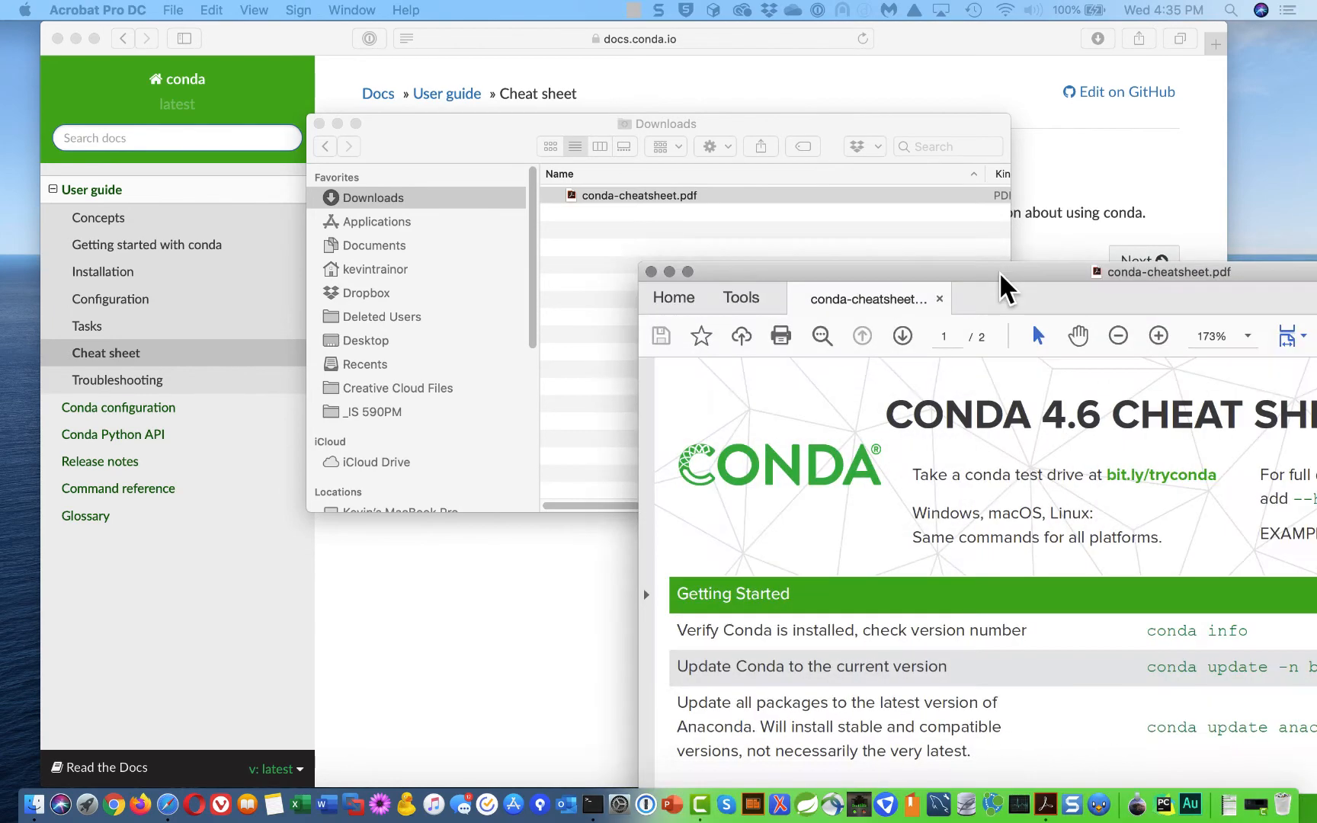
Move and enlarge the cheat sheet PDF window, and highlight the conda info command under Getting Started
{"action": "left_click_drag", "start_coordinate": [999, 271], "coordinate": [382, 29]}
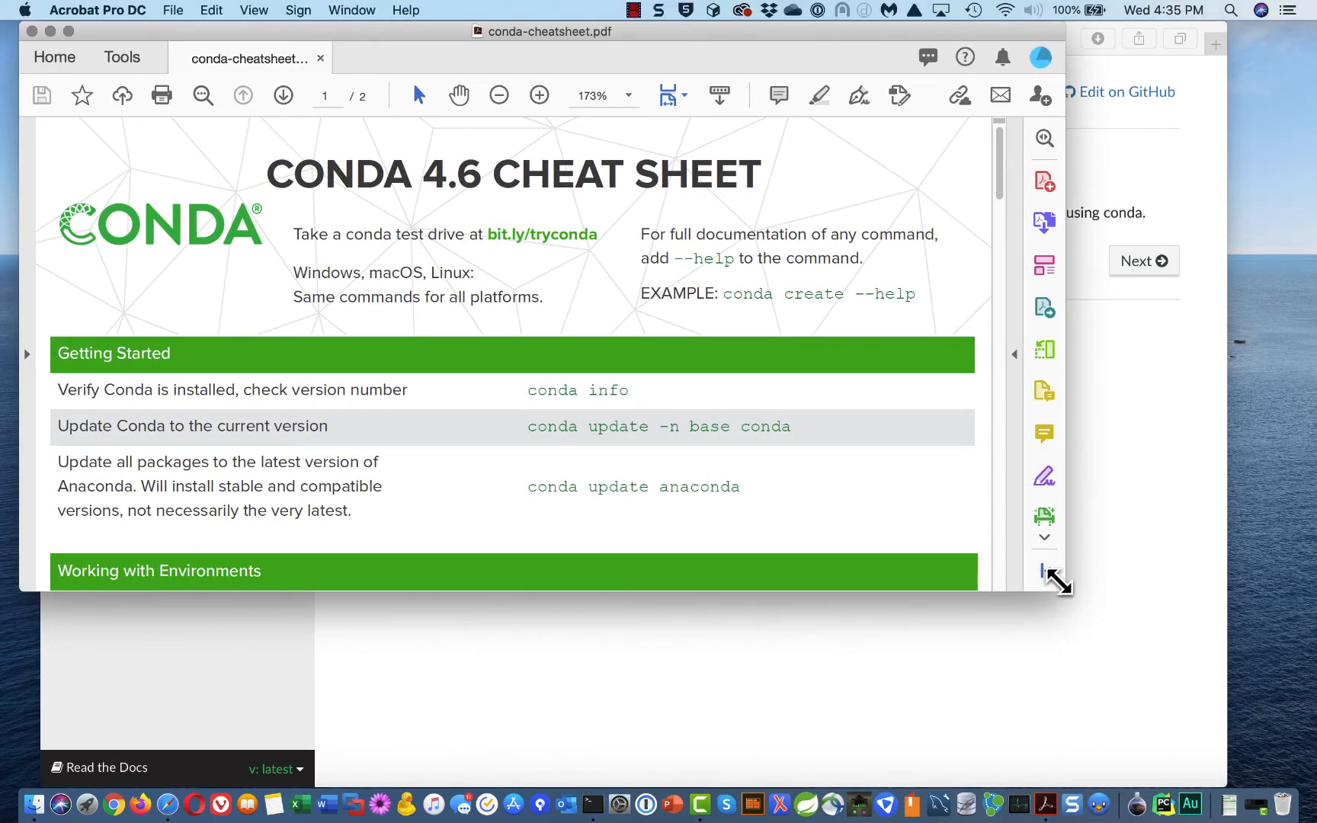
{"action": "left_click_drag", "start_coordinate": [1062, 585], "coordinate": [1273, 690]}
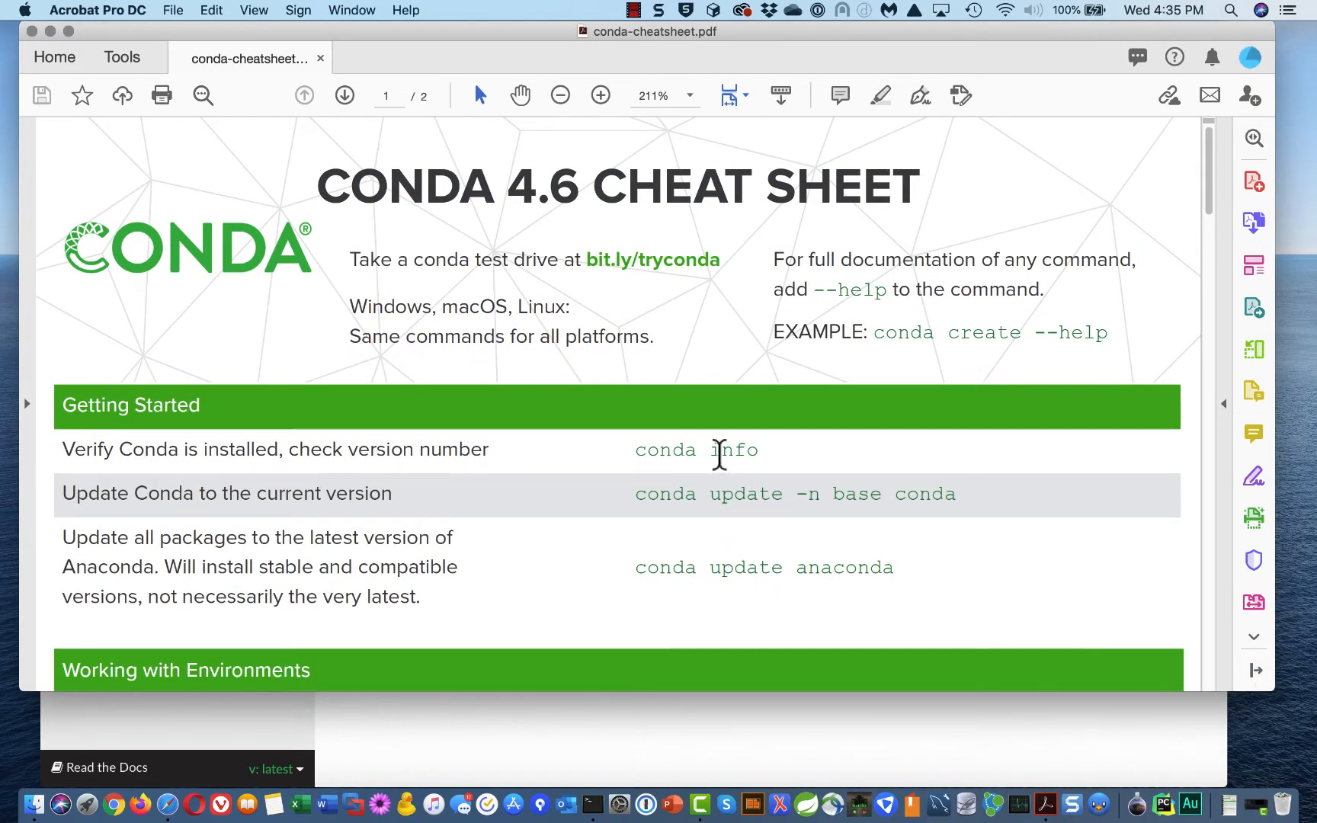
{"action": "left_click_drag", "start_coordinate": [770, 446], "coordinate": [640, 448]}
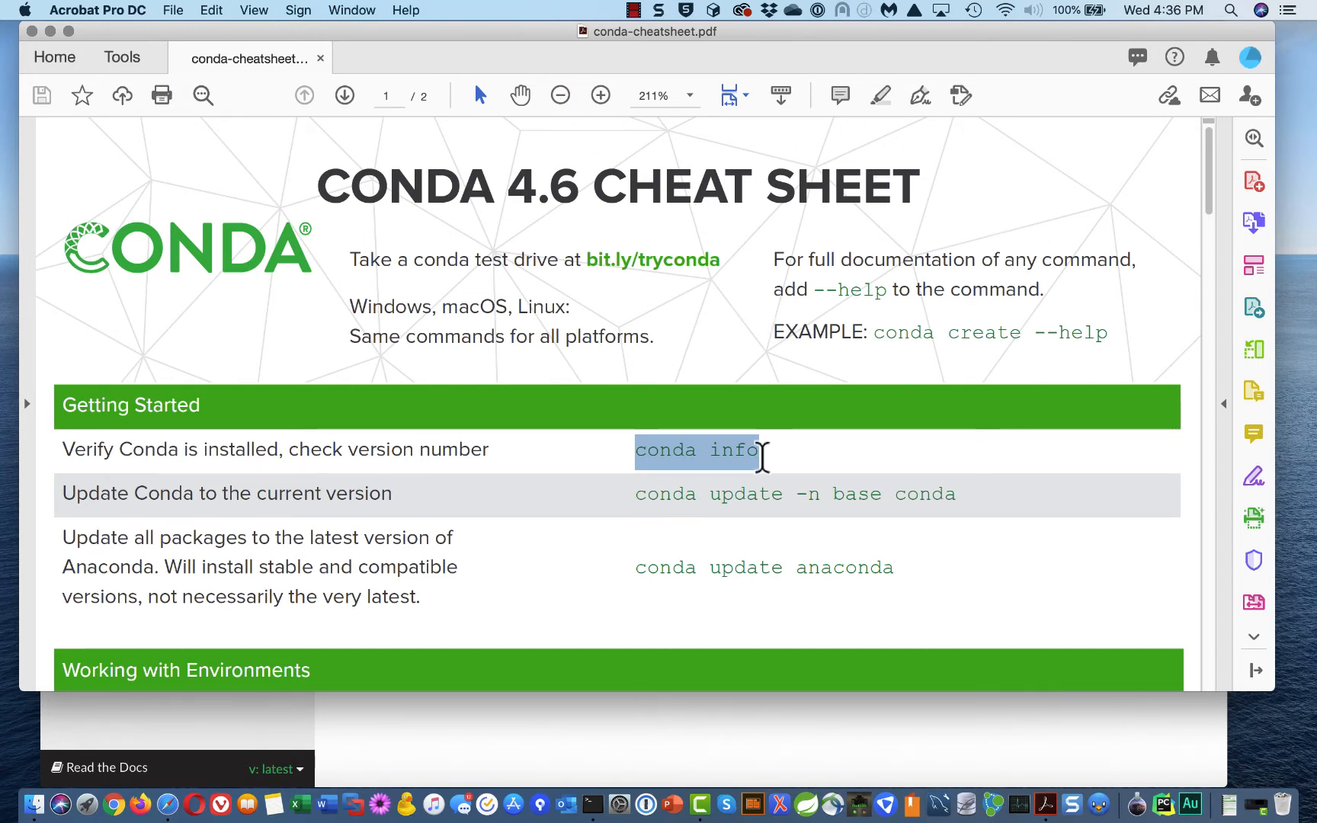
Close the cheat sheet PDF, then switch to Safari and close its window
{"action": "left_click", "coordinate": [31, 31]}
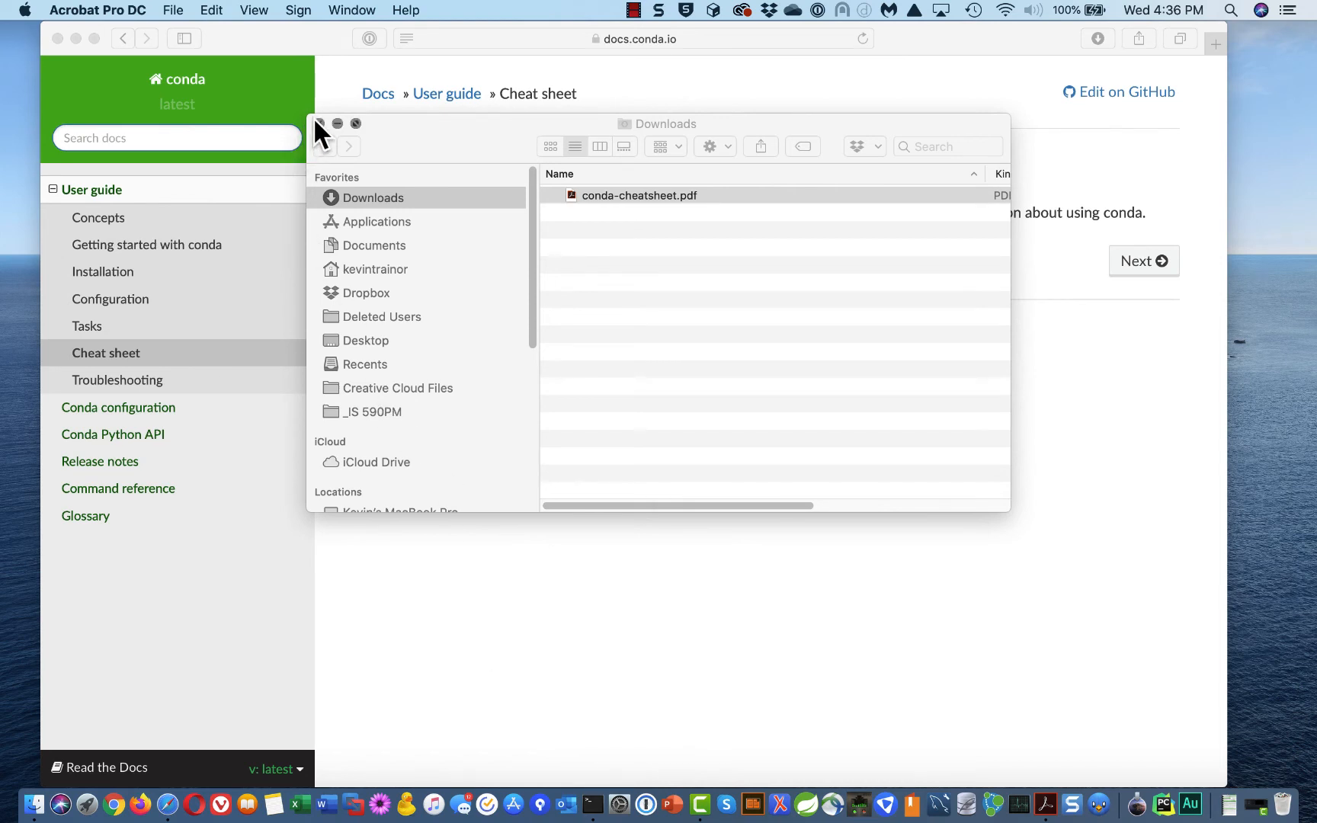
{"action": "left_click", "coordinate": [555, 523]}
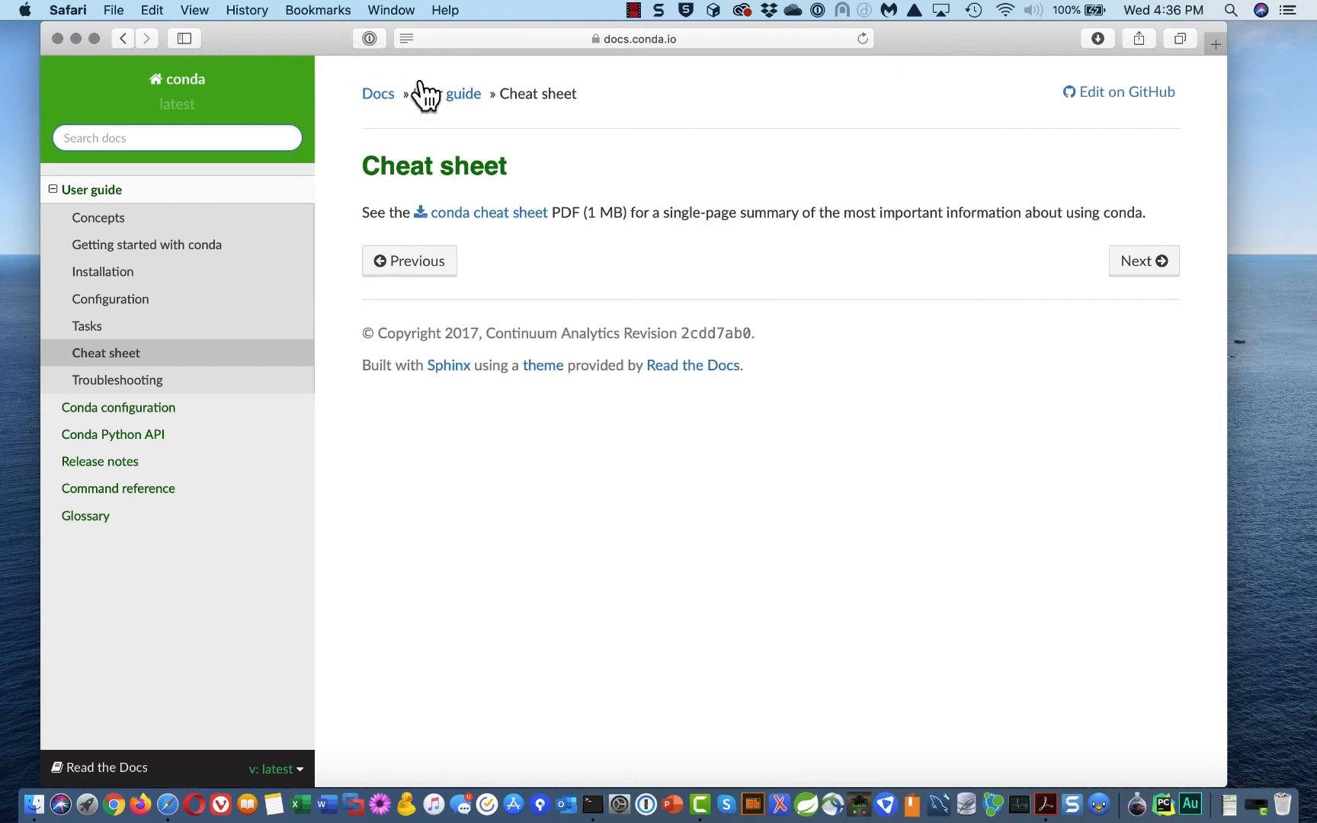
{"action": "left_click", "coordinate": [59, 35]}
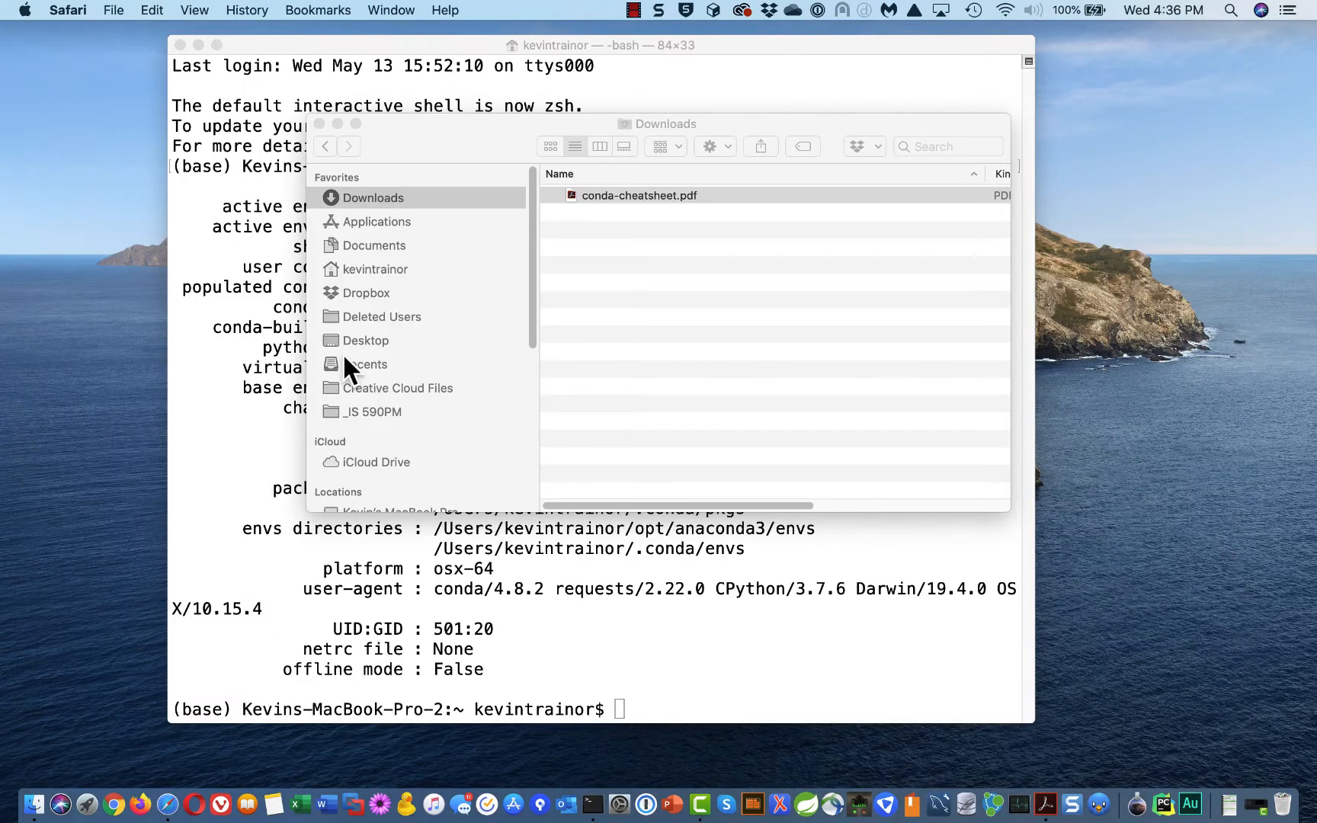
Switch to Terminal, end the shell session with exit, and close the Terminal window
{"action": "left_click", "coordinate": [548, 620]}
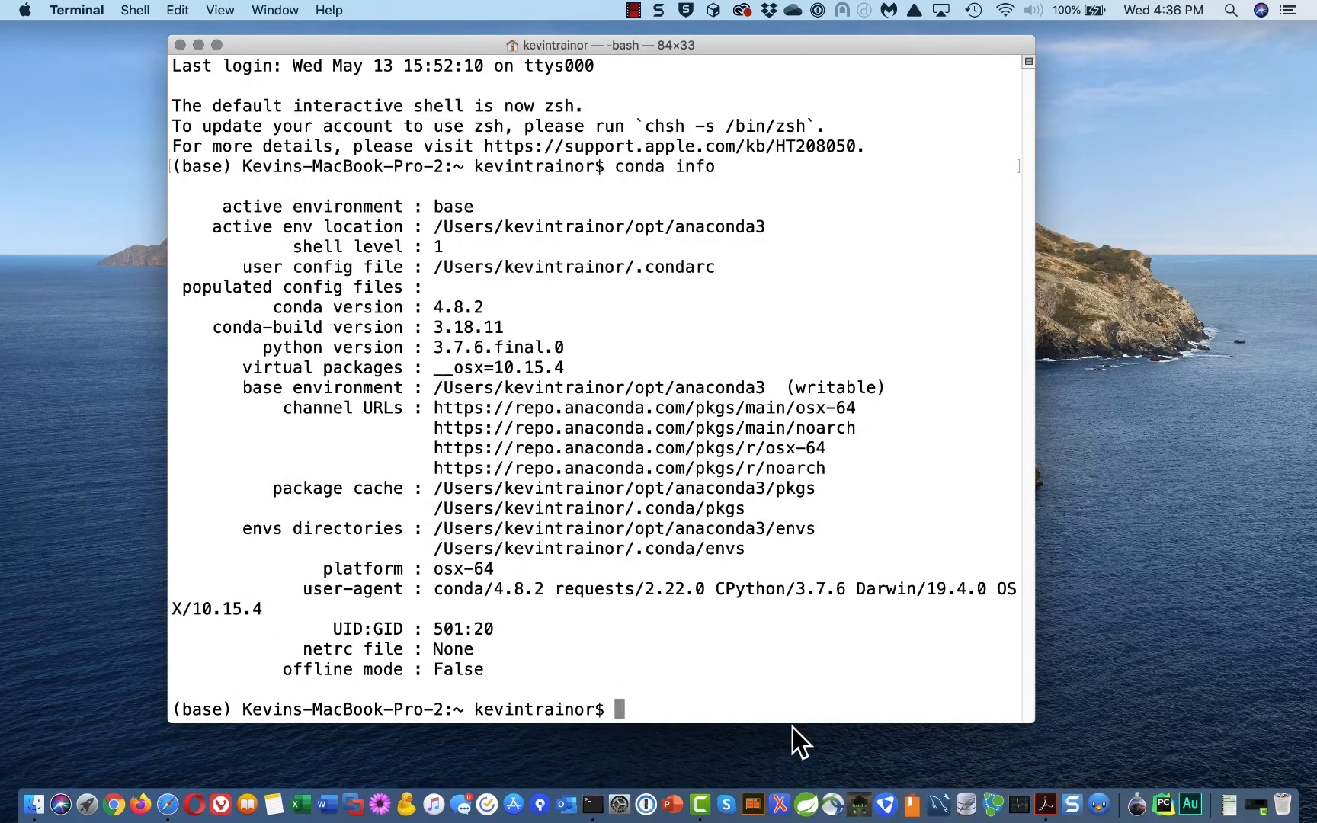
{"action": "type", "text": "exit"}
{"action": "key", "text": "Return"}
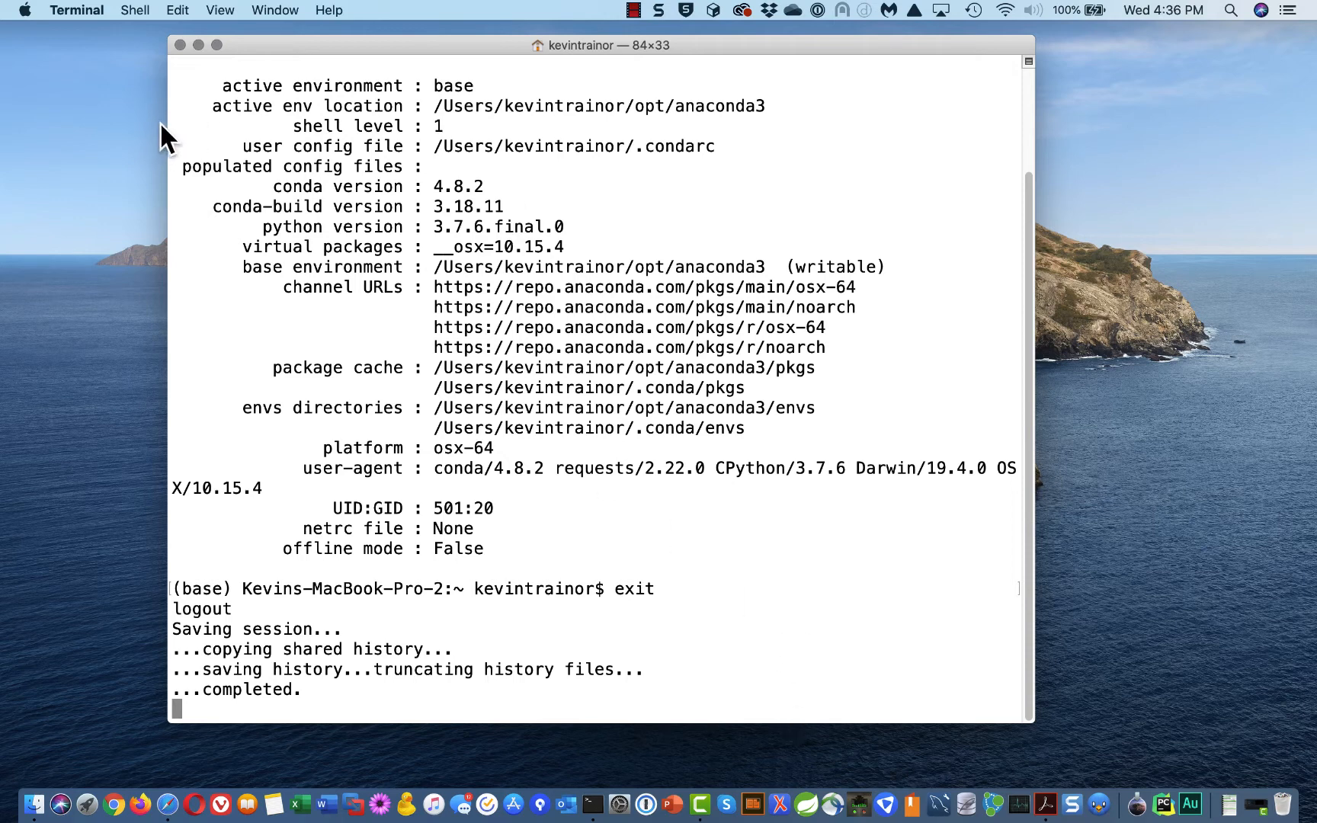
{"action": "left_click", "coordinate": [179, 45]}
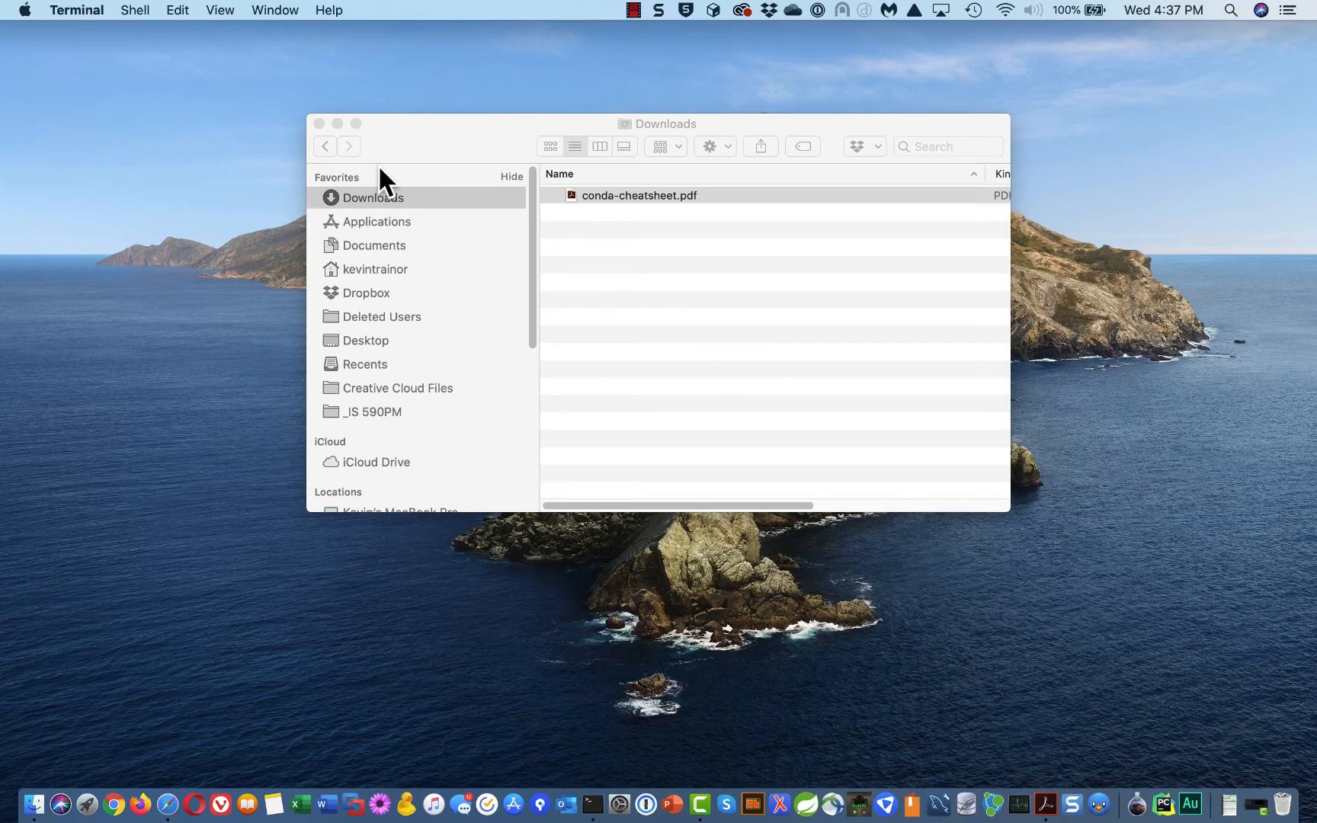
Launch Anaconda-Navigator from the Applications folder in Finder and move the Finder window aside
{"action": "left_click", "coordinate": [385, 221]}
{"action": "left_click", "coordinate": [384, 221]}
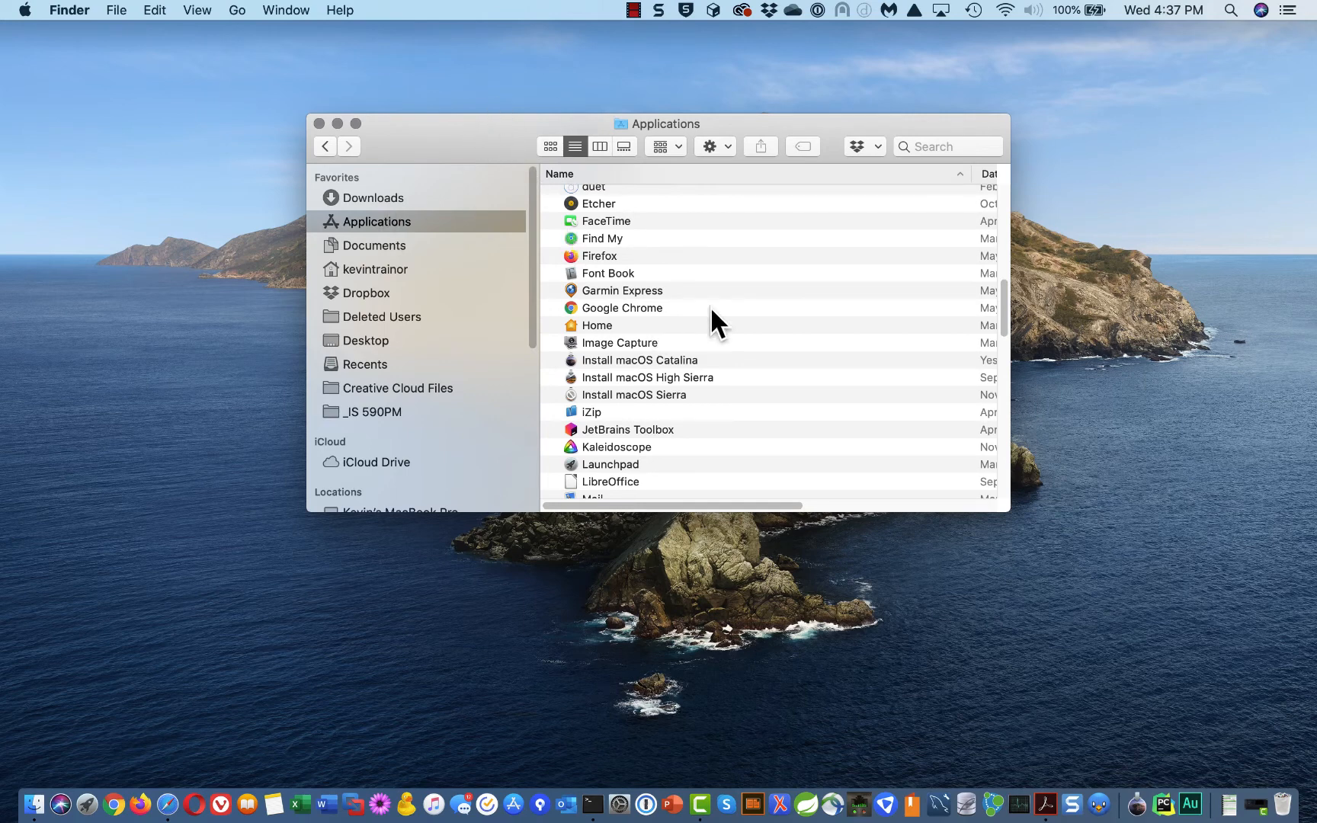
{"action": "scroll", "coordinate": [656, 322], "scroll_direction": "up", "scroll_amount": 10}
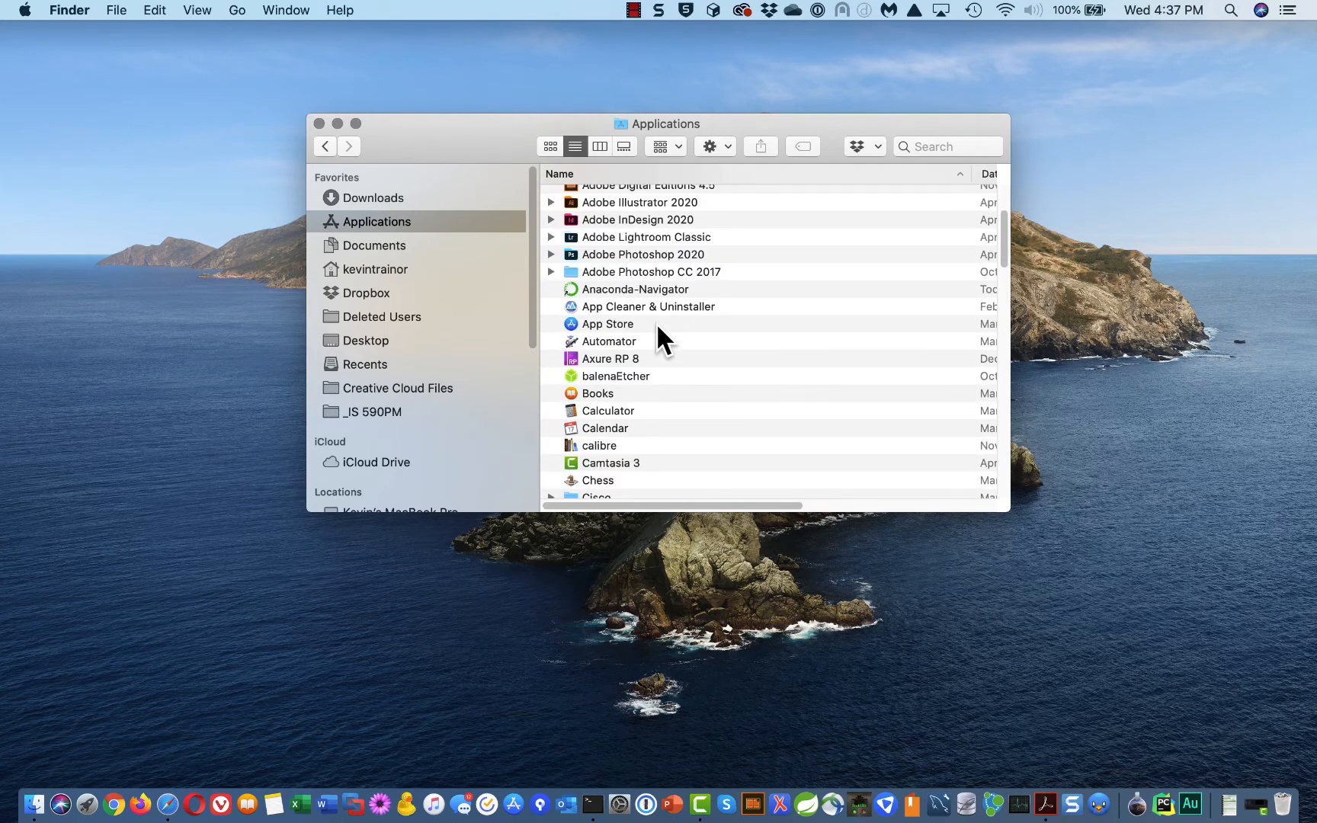
{"action": "left_click", "coordinate": [587, 288]}
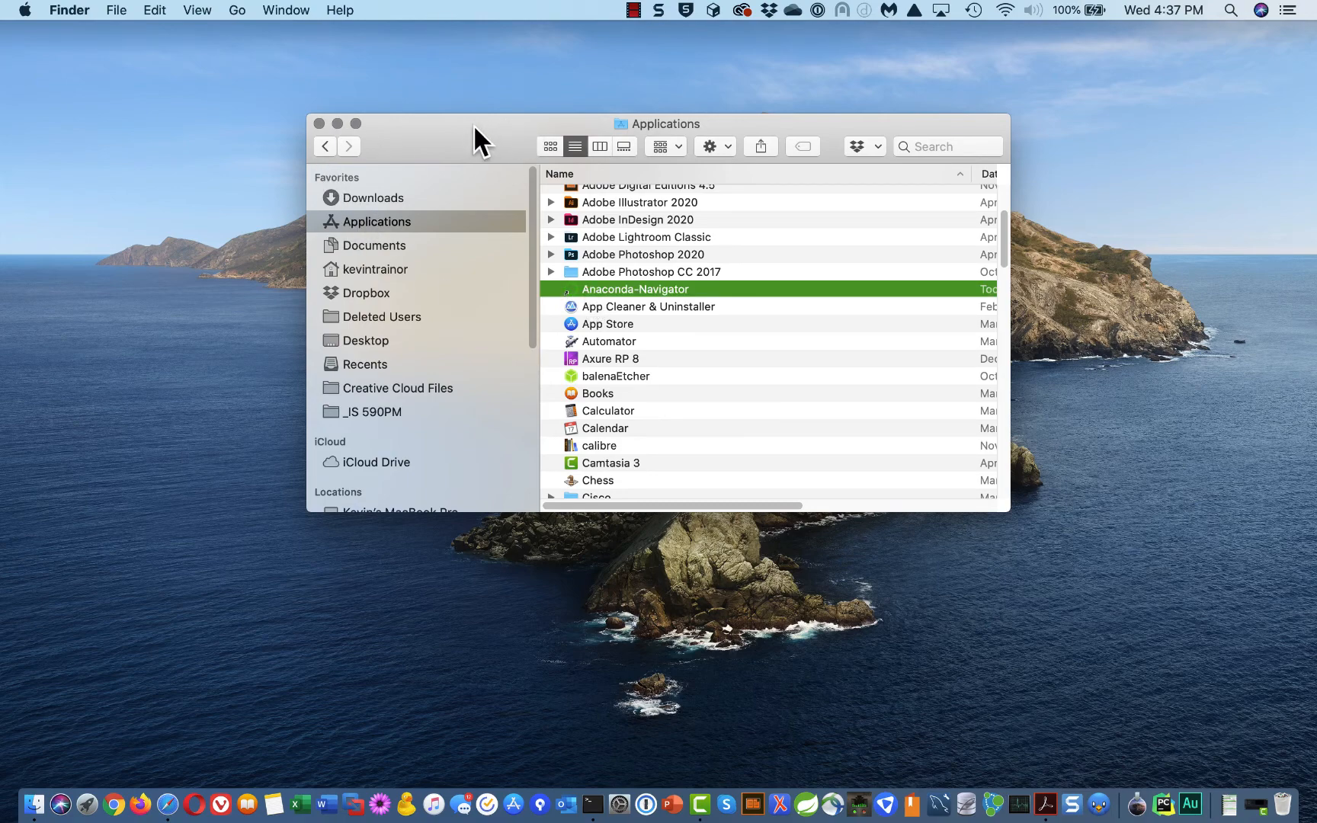
{"action": "left_click_drag", "start_coordinate": [474, 124], "coordinate": [294, 75]}
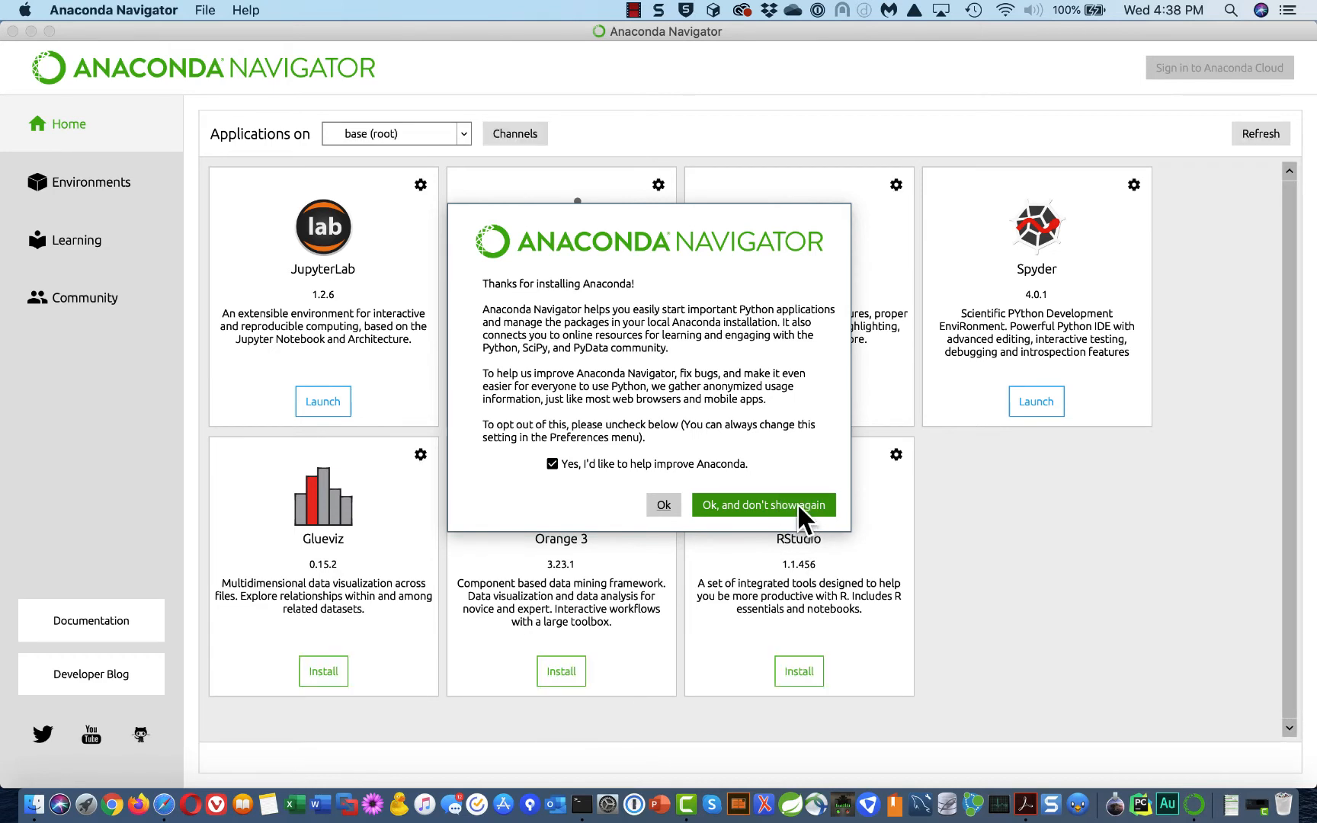
Accept the Anaconda Navigator welcome message with the don't-show-again option and keep the application in the Dock
{"action": "left_click", "coordinate": [797, 503]}
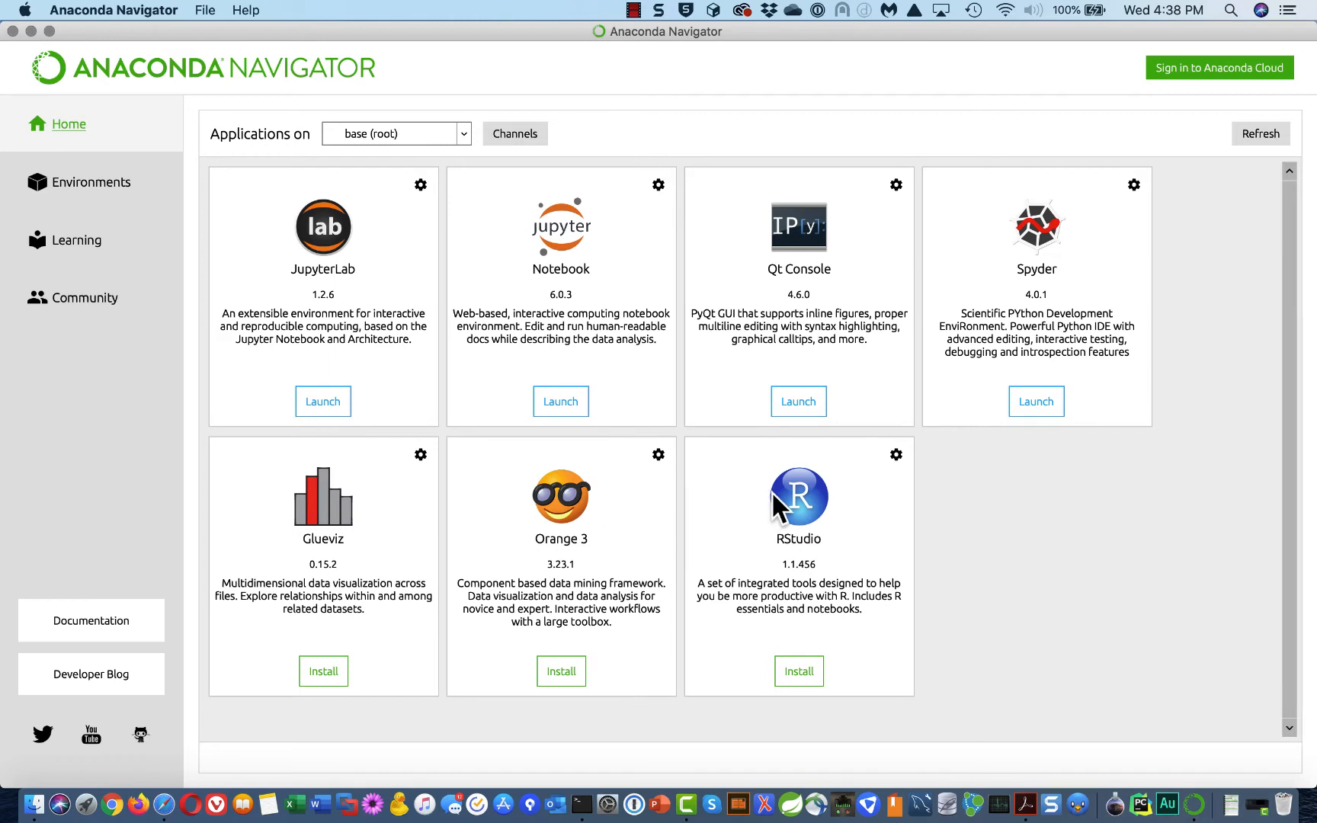
{"action": "right_click", "coordinate": [1195, 806]}
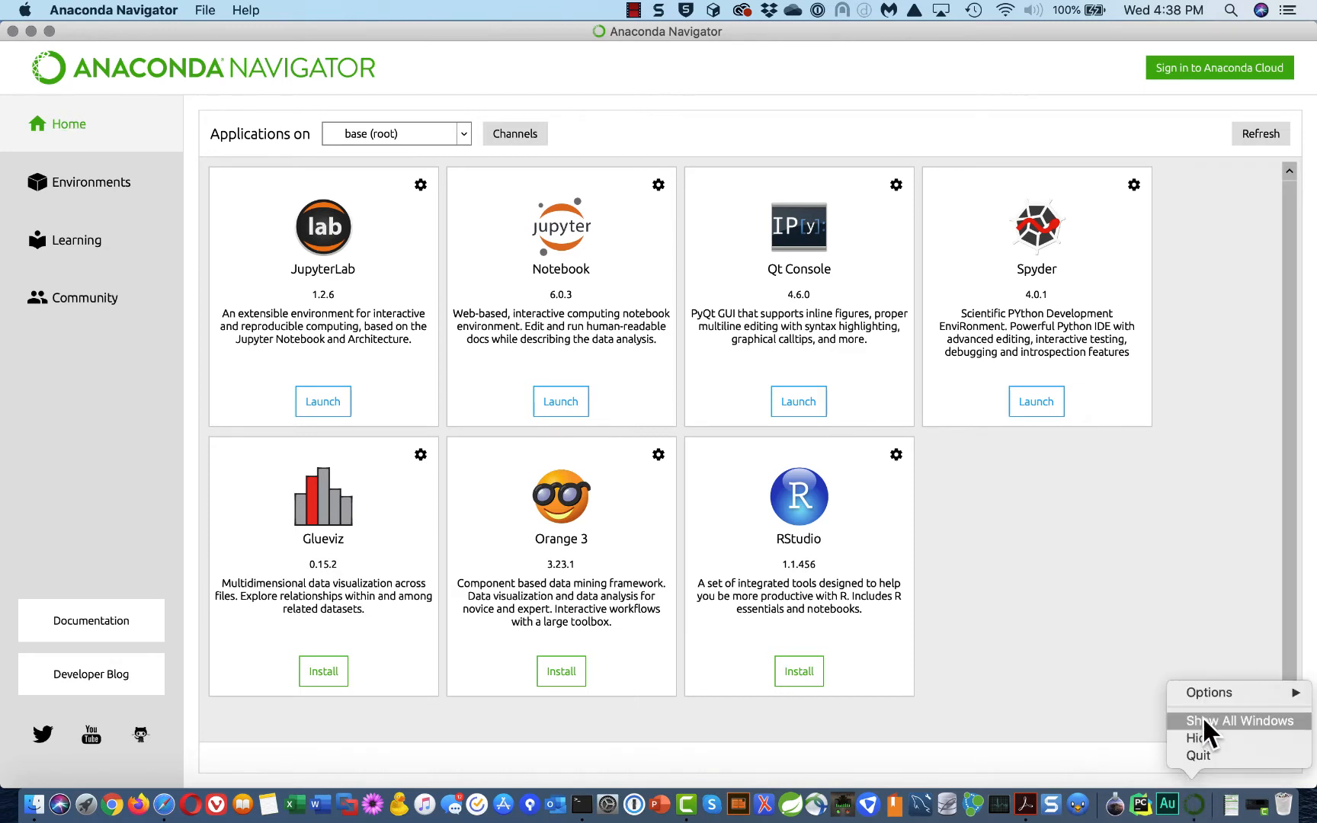
{"action": "mouse_move", "coordinate": [1206, 695]}
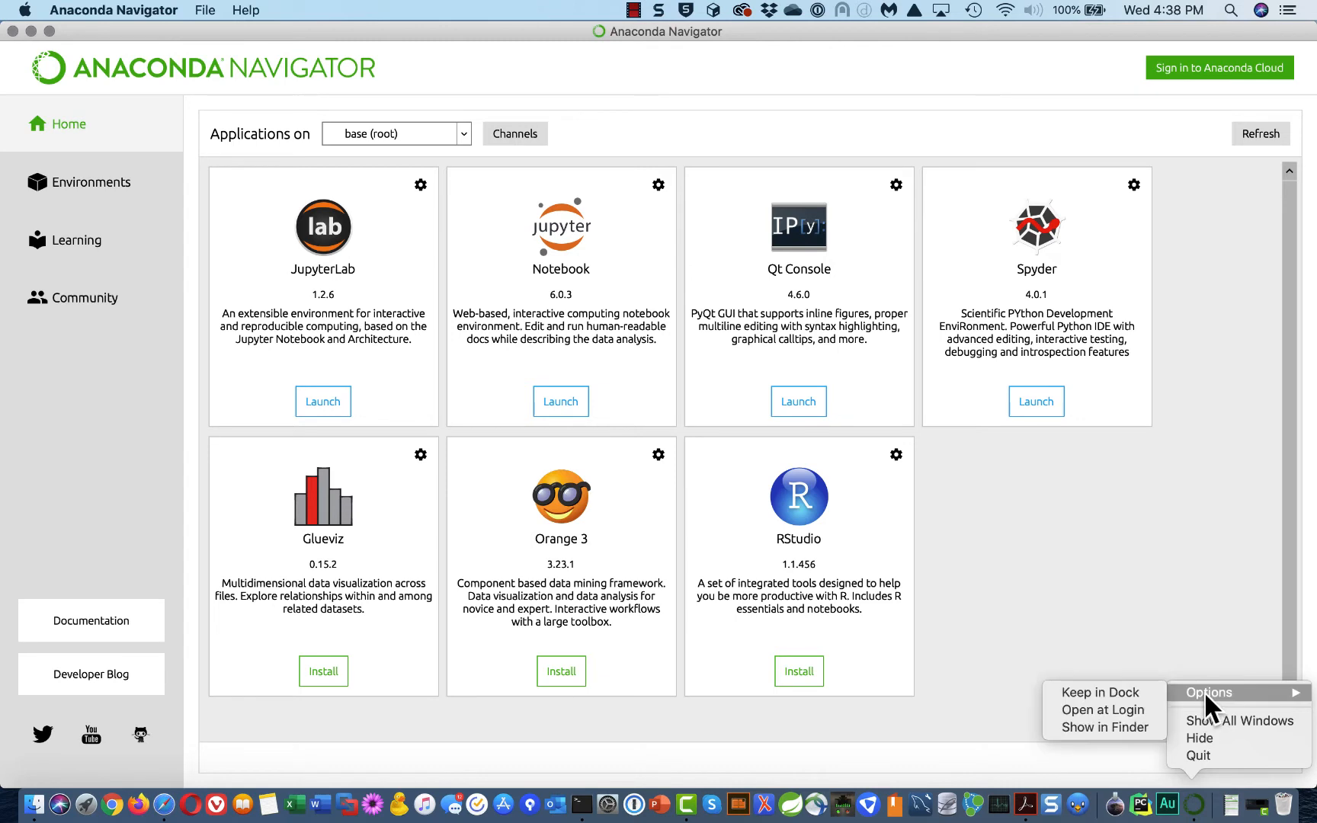
{"action": "left_click", "coordinate": [1138, 691]}
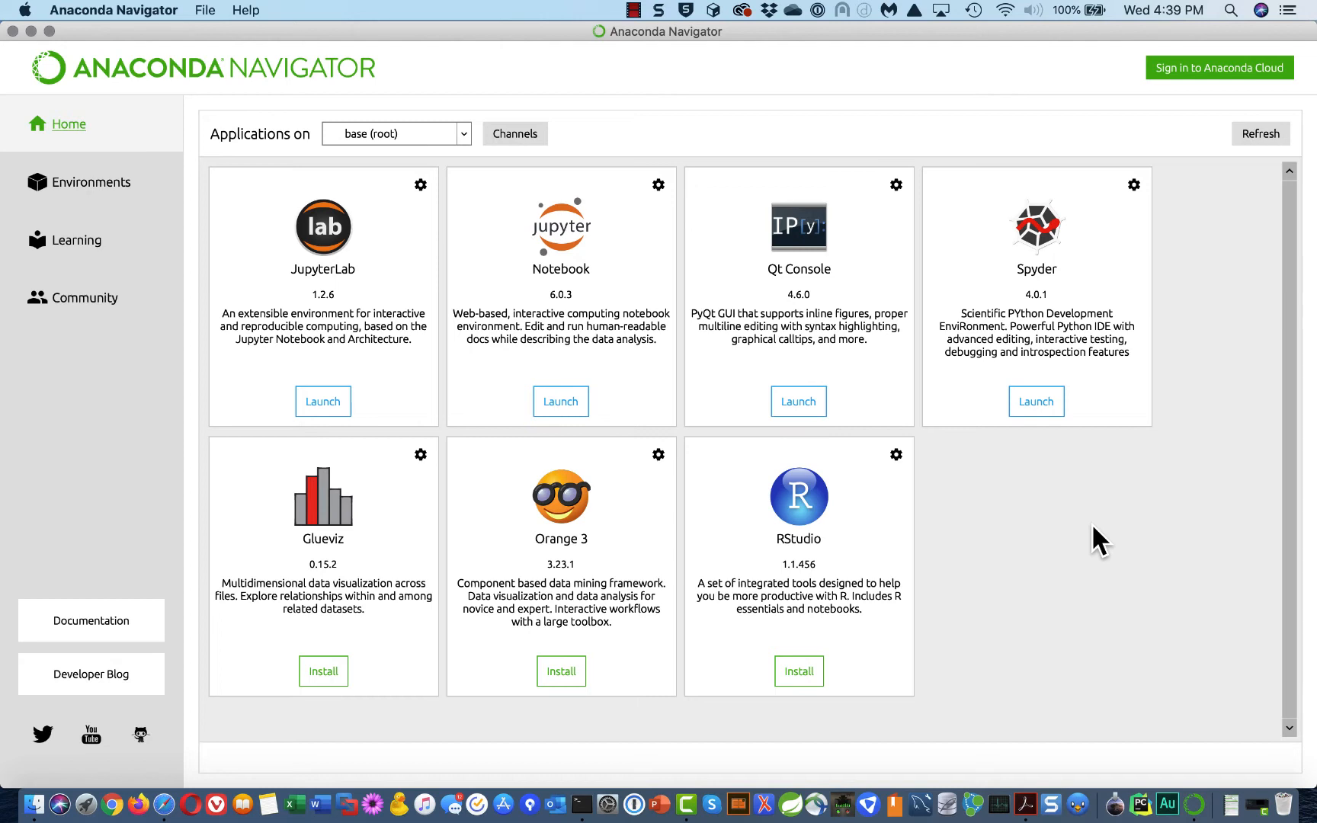
Create a Python 3.7 environment named e4_<surname>_python_course, and select the python package in its installed package list
{"action": "left_click", "coordinate": [104, 185]}
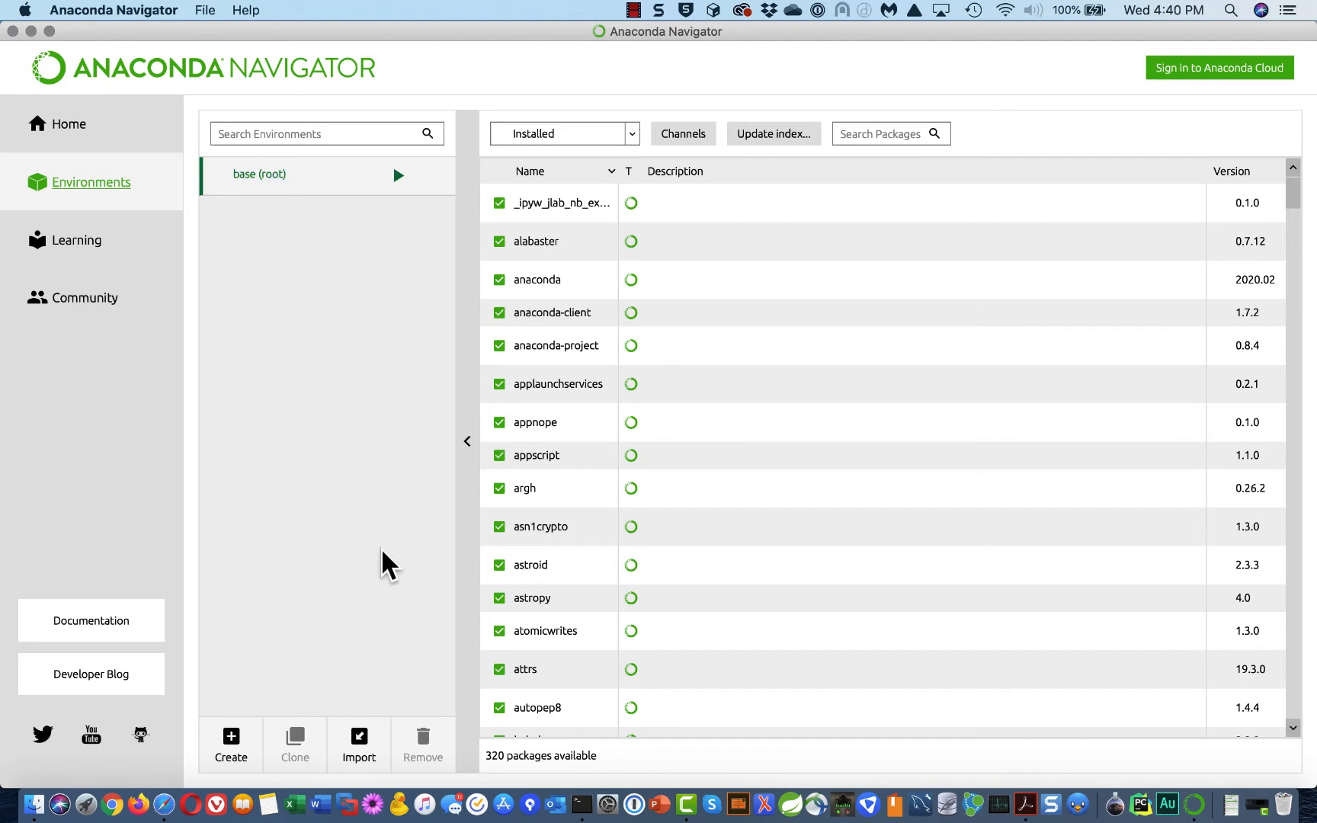
{"action": "left_click", "coordinate": [231, 744]}
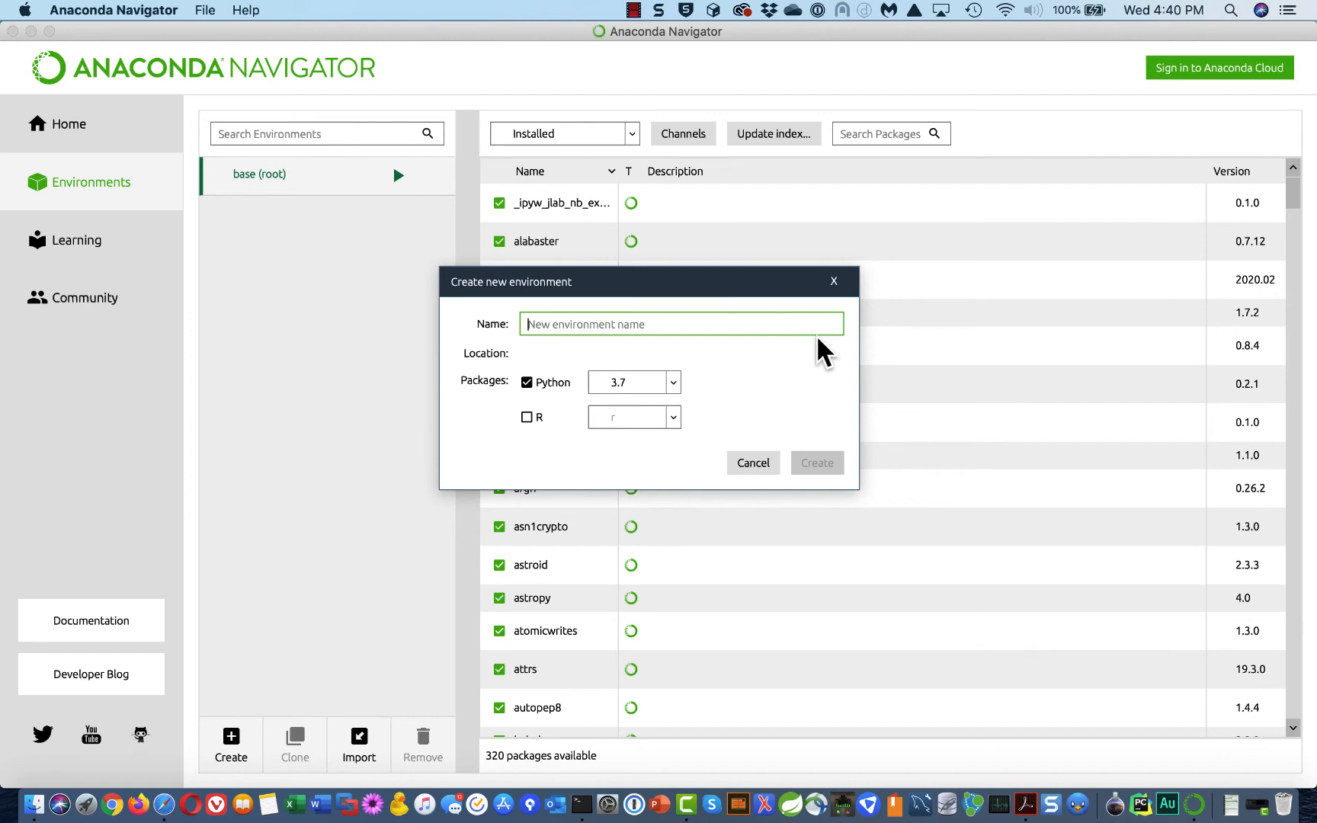
{"action": "type", "text": "e"}
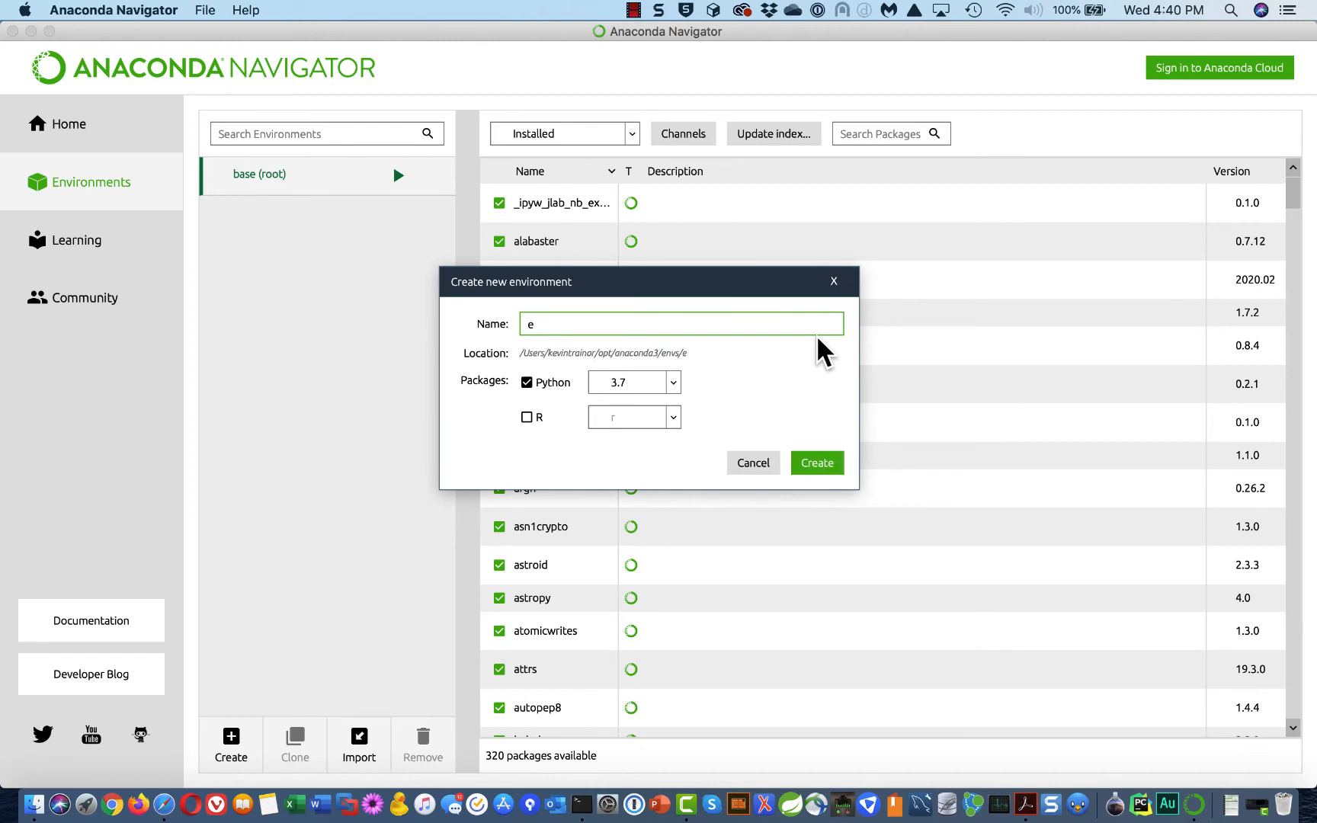
{"action": "type", "text": "4_trainor_python_"}
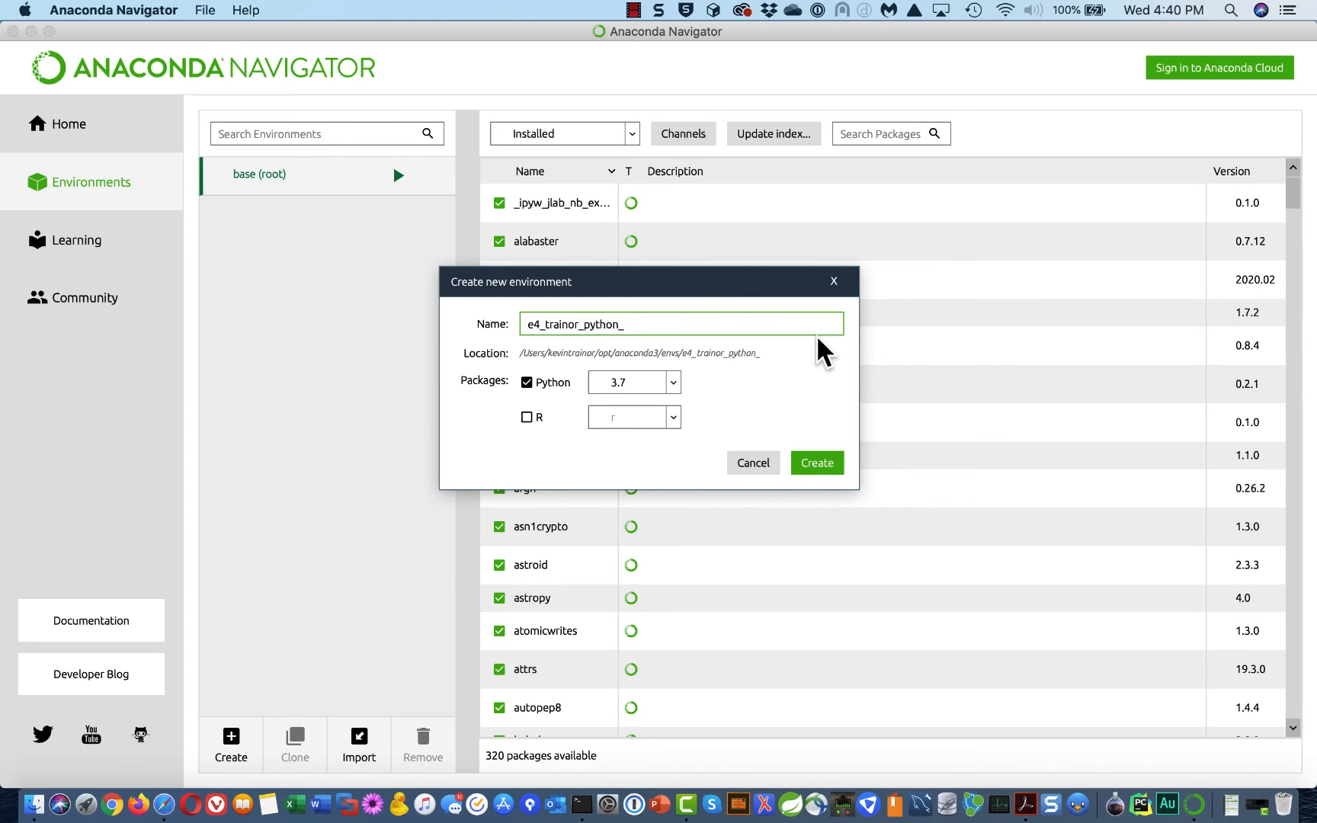
{"action": "type", "text": "course"}
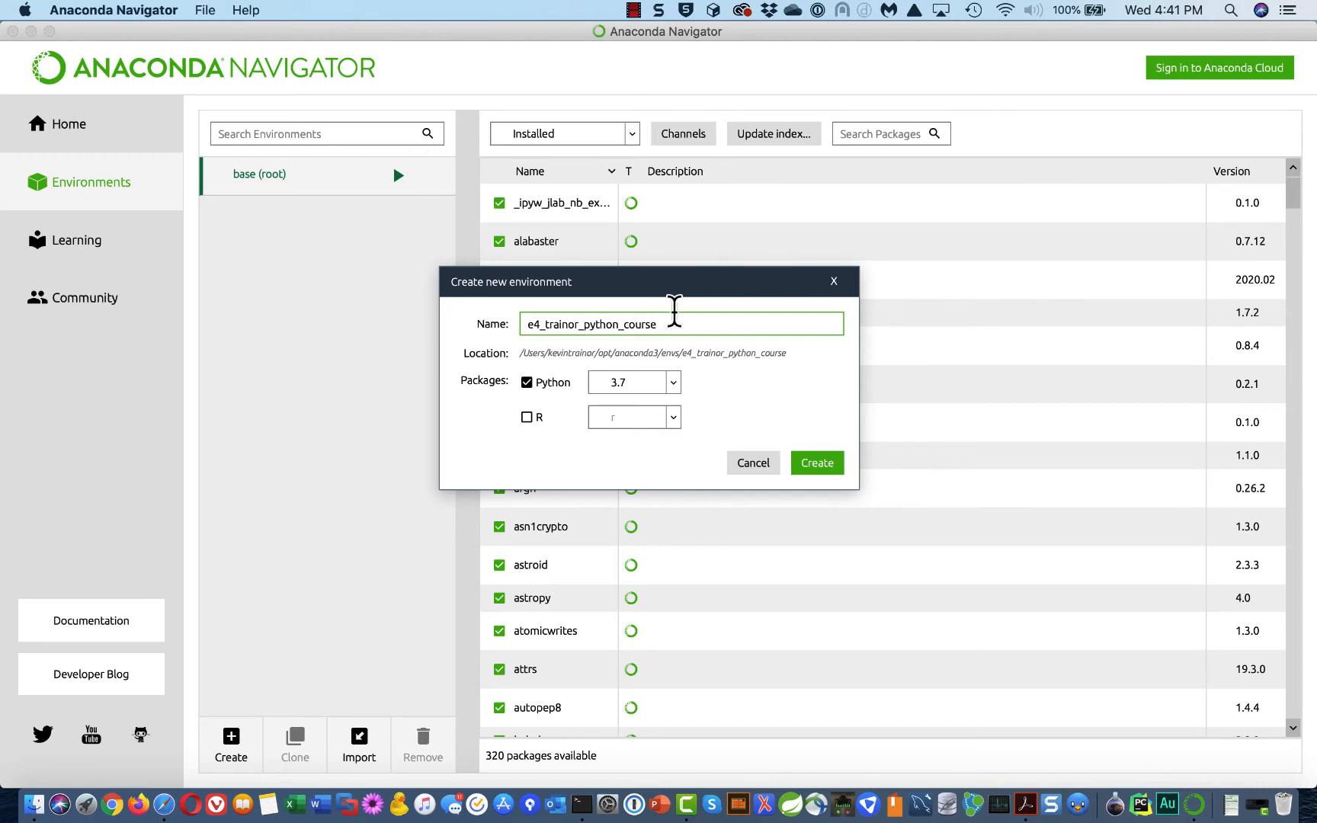
{"action": "left_click", "coordinate": [827, 467]}
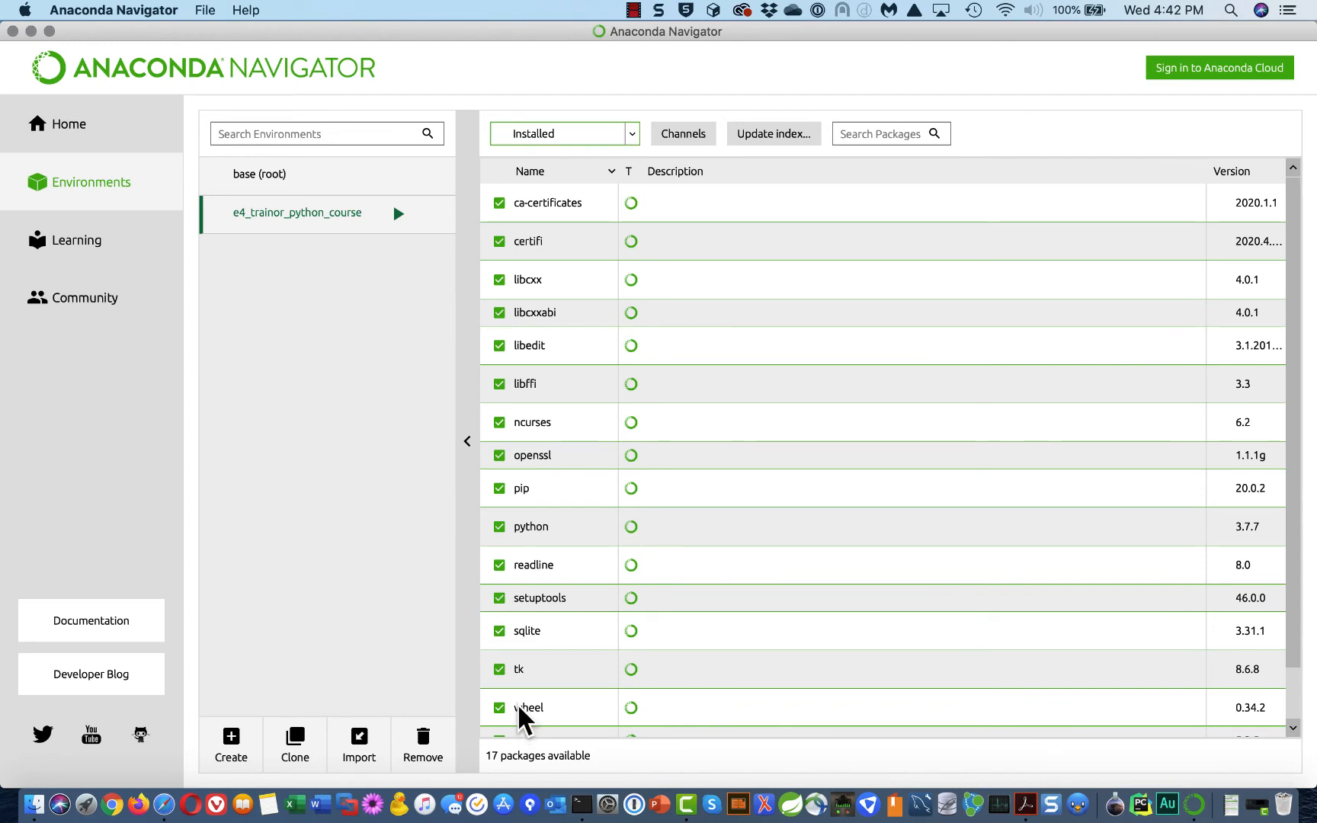
{"action": "left_click", "coordinate": [543, 529]}
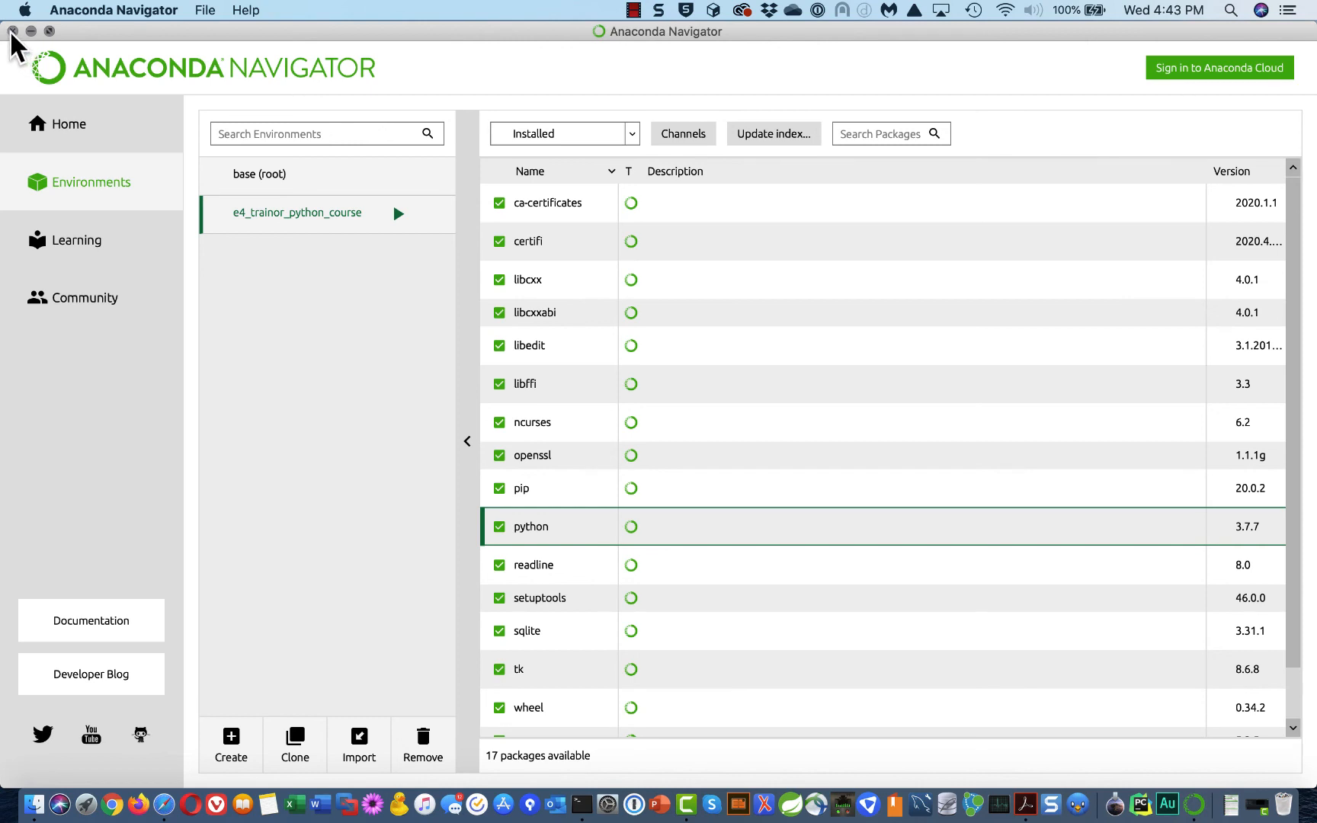
Quit Anaconda Navigator, confirming despite its busy state, and close the Applications window in Finder
{"action": "left_click", "coordinate": [12, 31]}
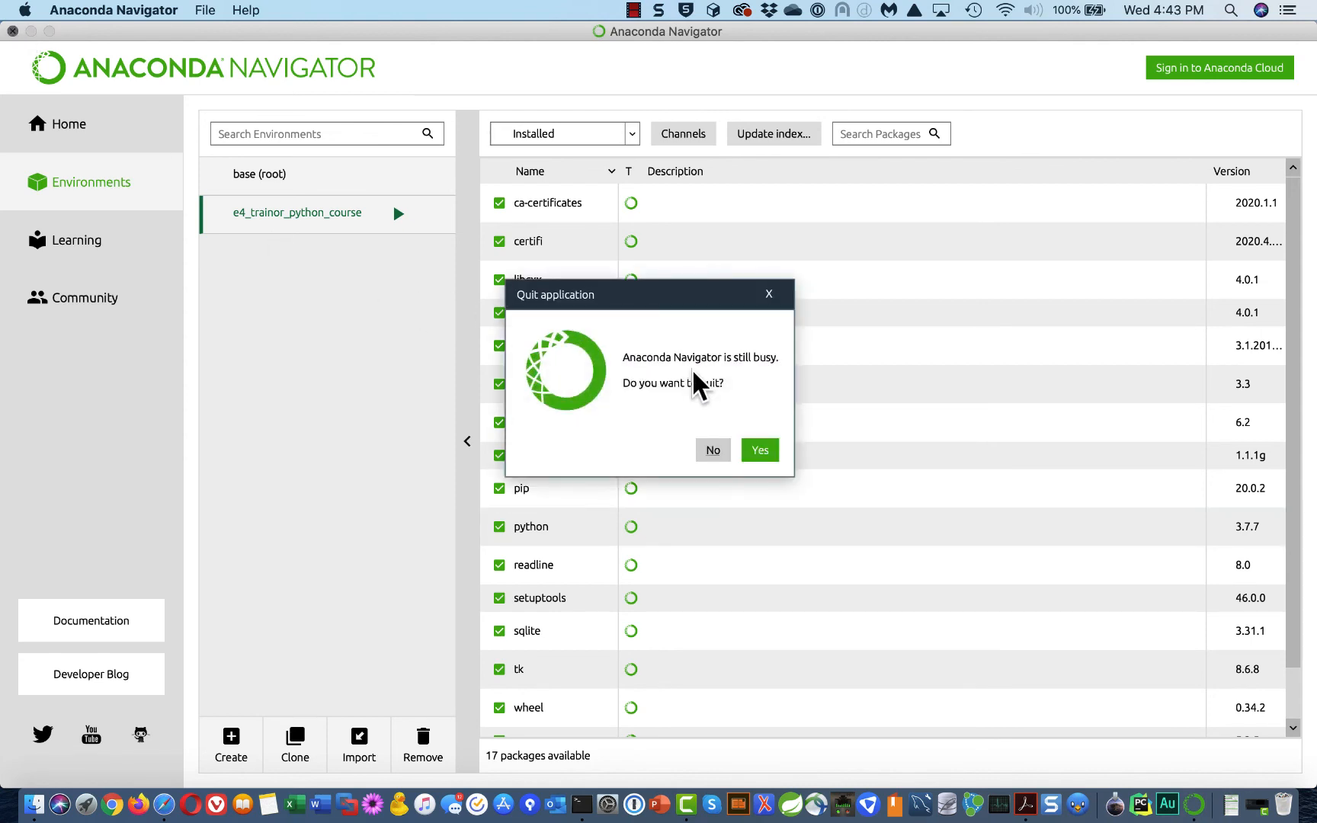
{"action": "left_click", "coordinate": [759, 450]}
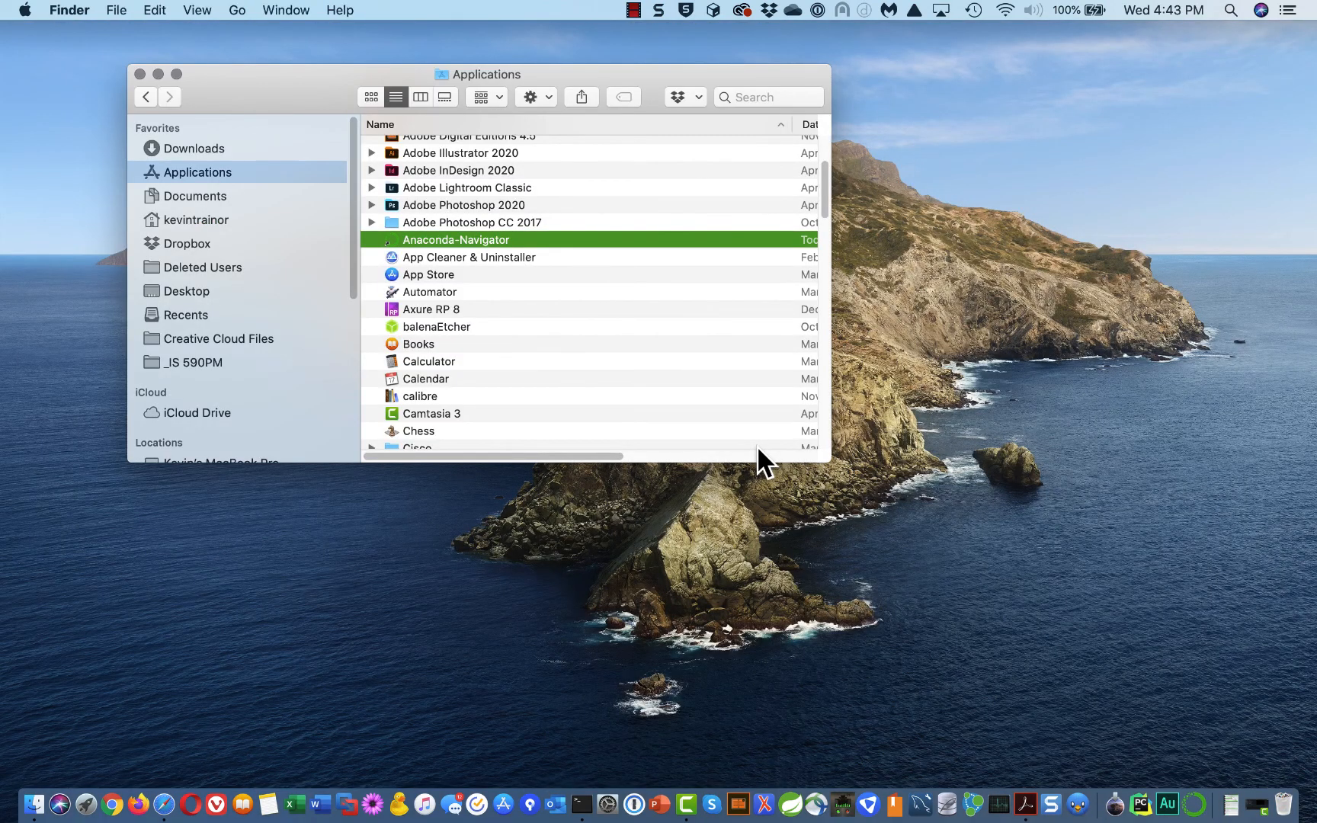
{"action": "left_click", "coordinate": [140, 73]}
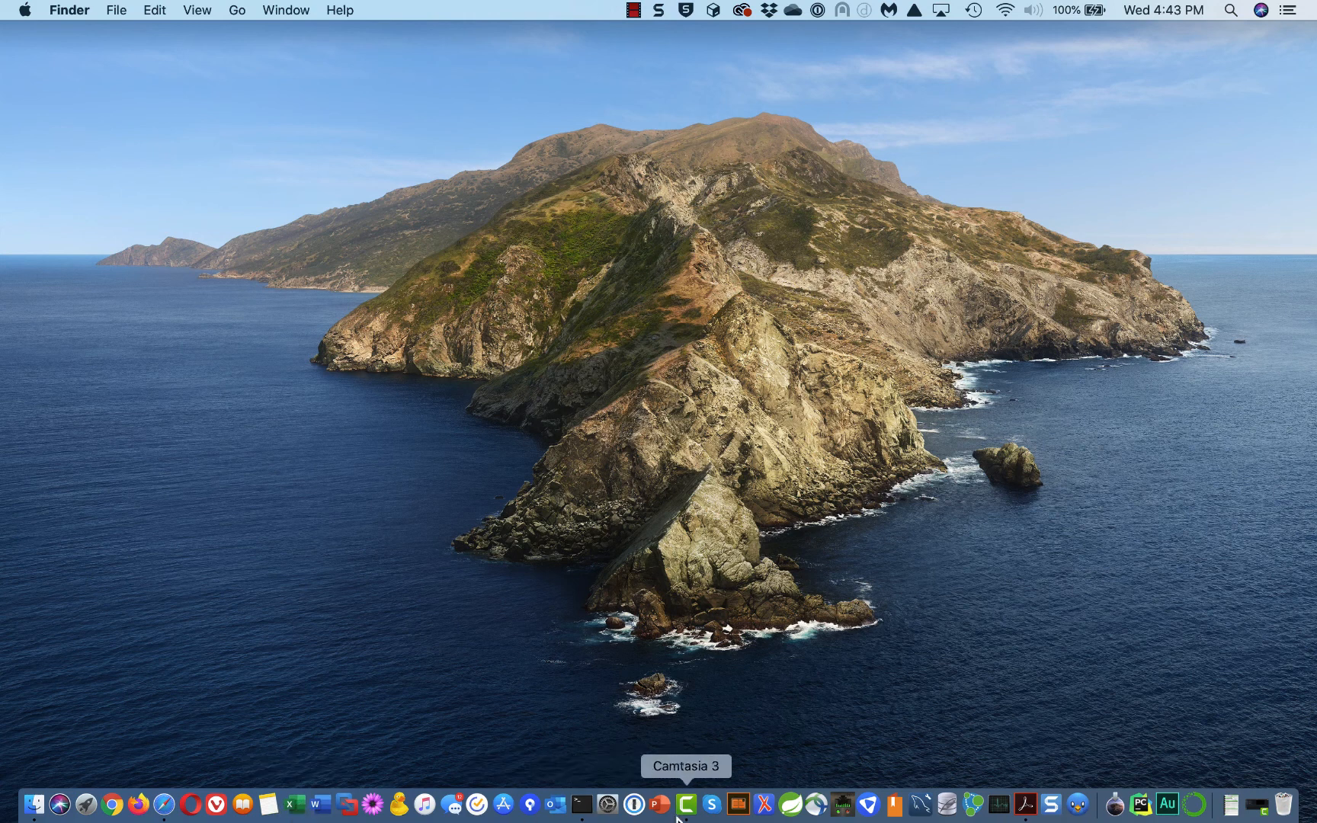
Open a new Terminal window and run conda info
{"action": "left_click", "coordinate": [582, 805]}
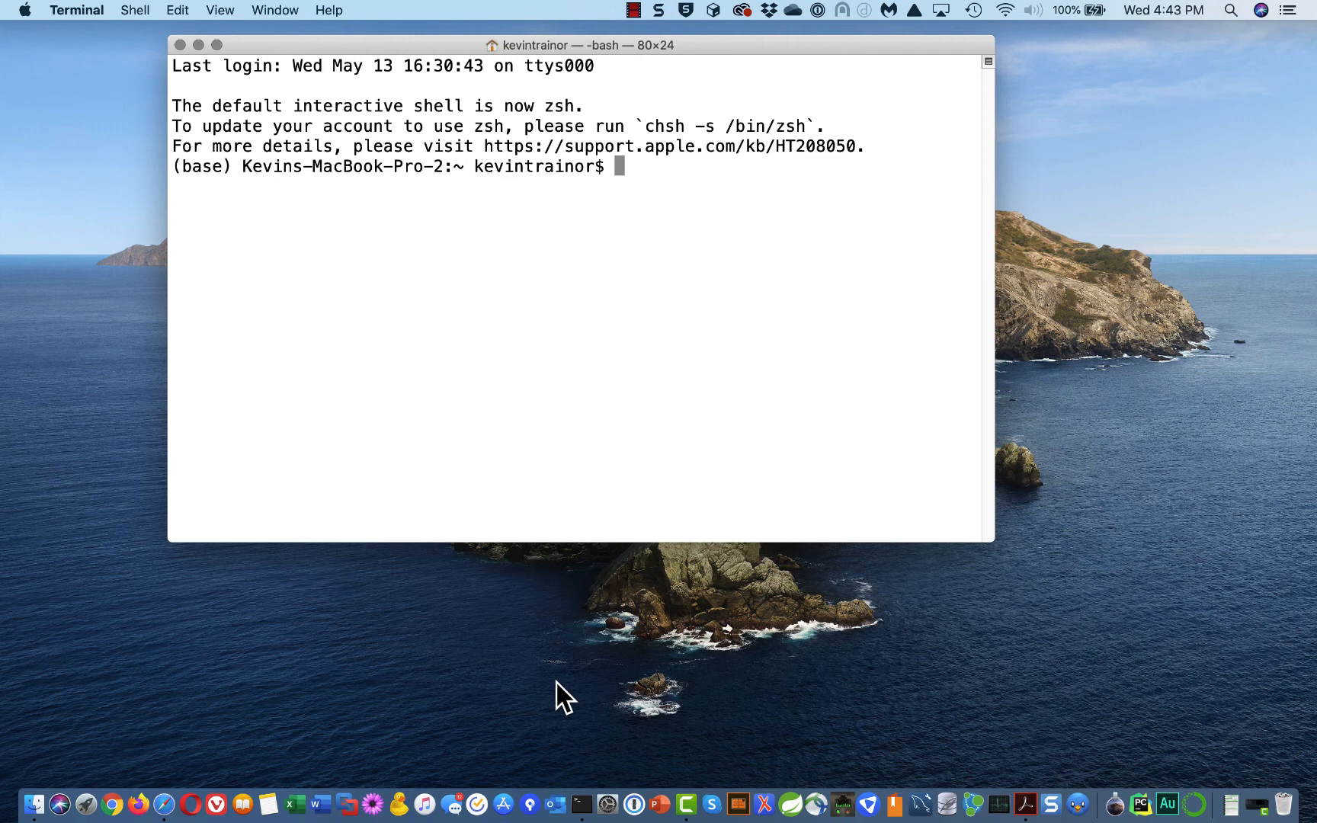
{"action": "type", "text": "conda "}
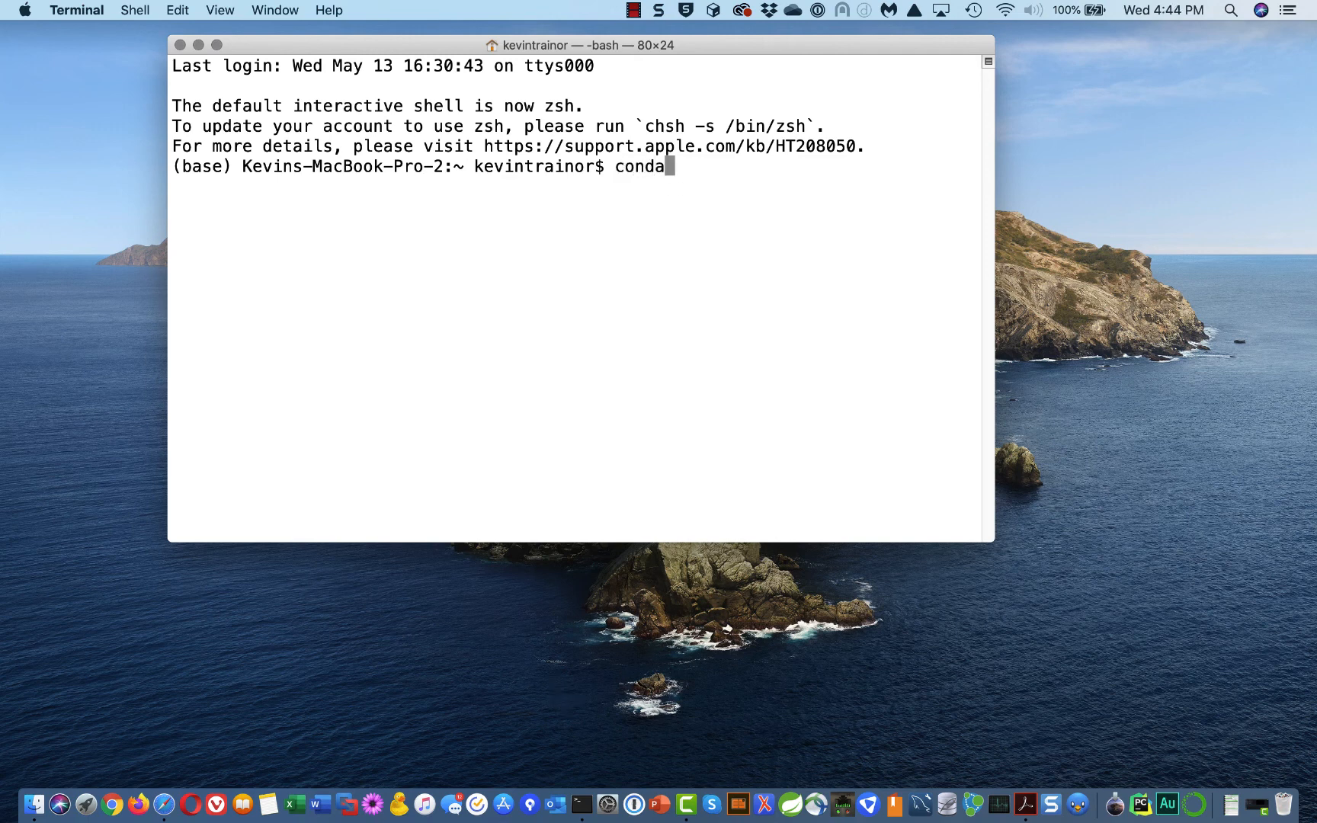
{"action": "type", "text": "info"}
{"action": "key", "text": "Return"}
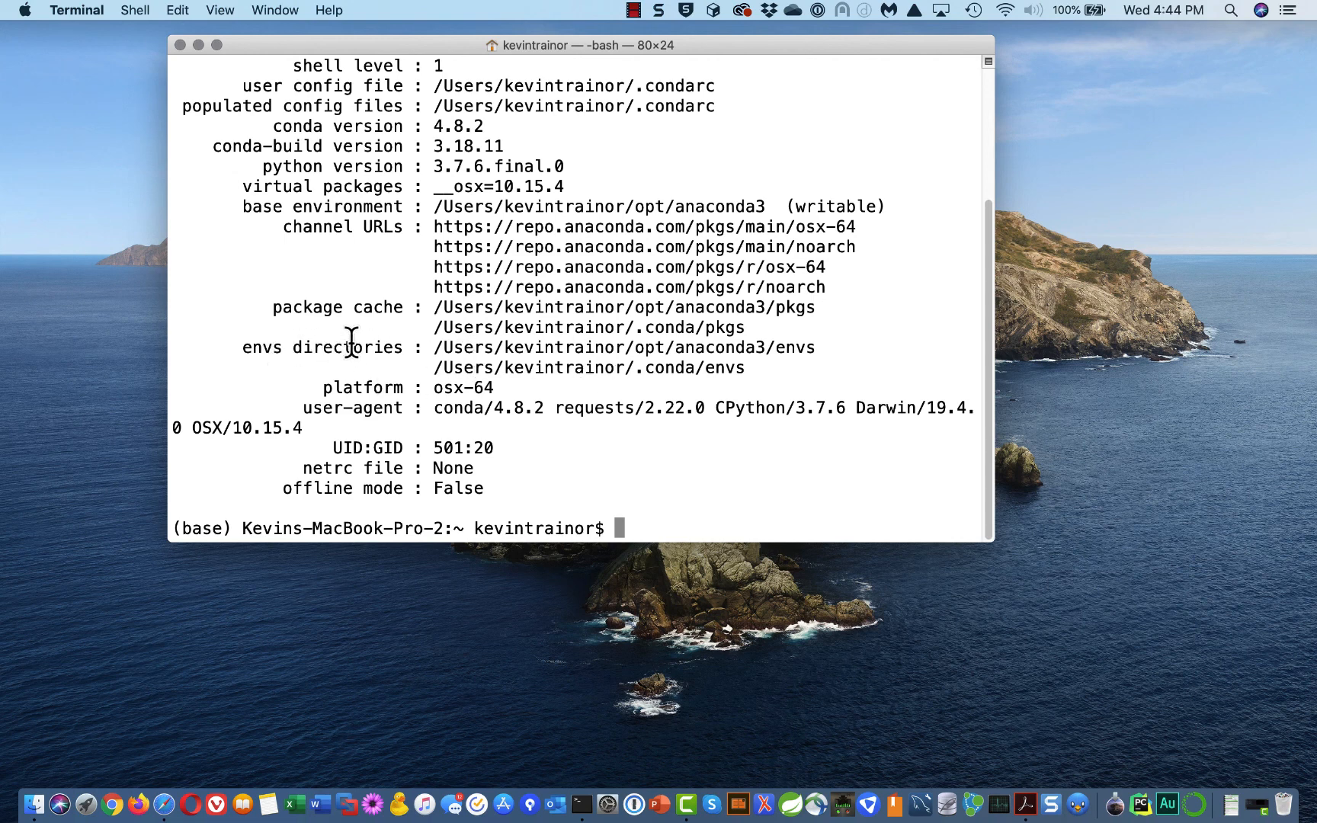
Highlight envs in the envs directories line of the conda info output, and open a new, enlarged Finder window
{"action": "double_click", "coordinate": [263, 348]}
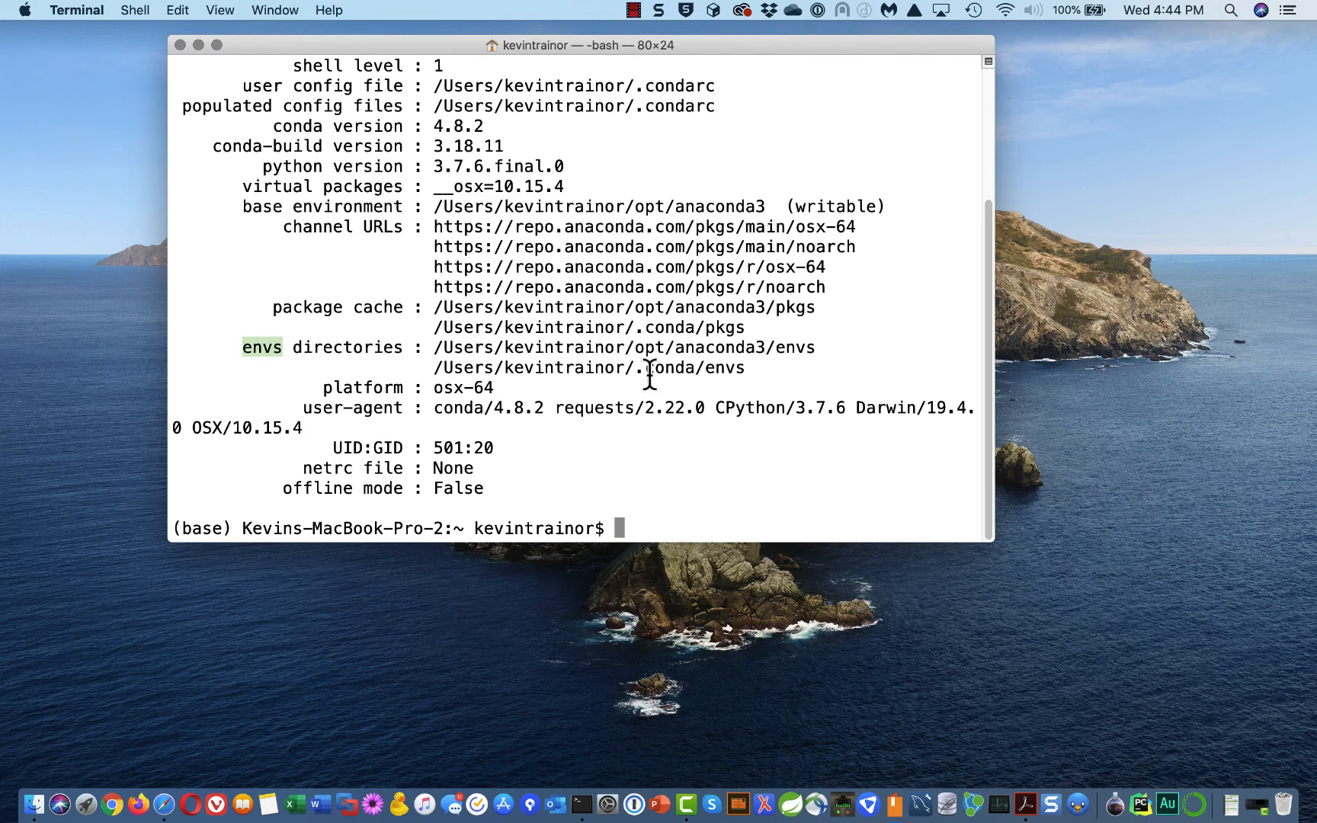
{"action": "left_click", "coordinate": [38, 805]}
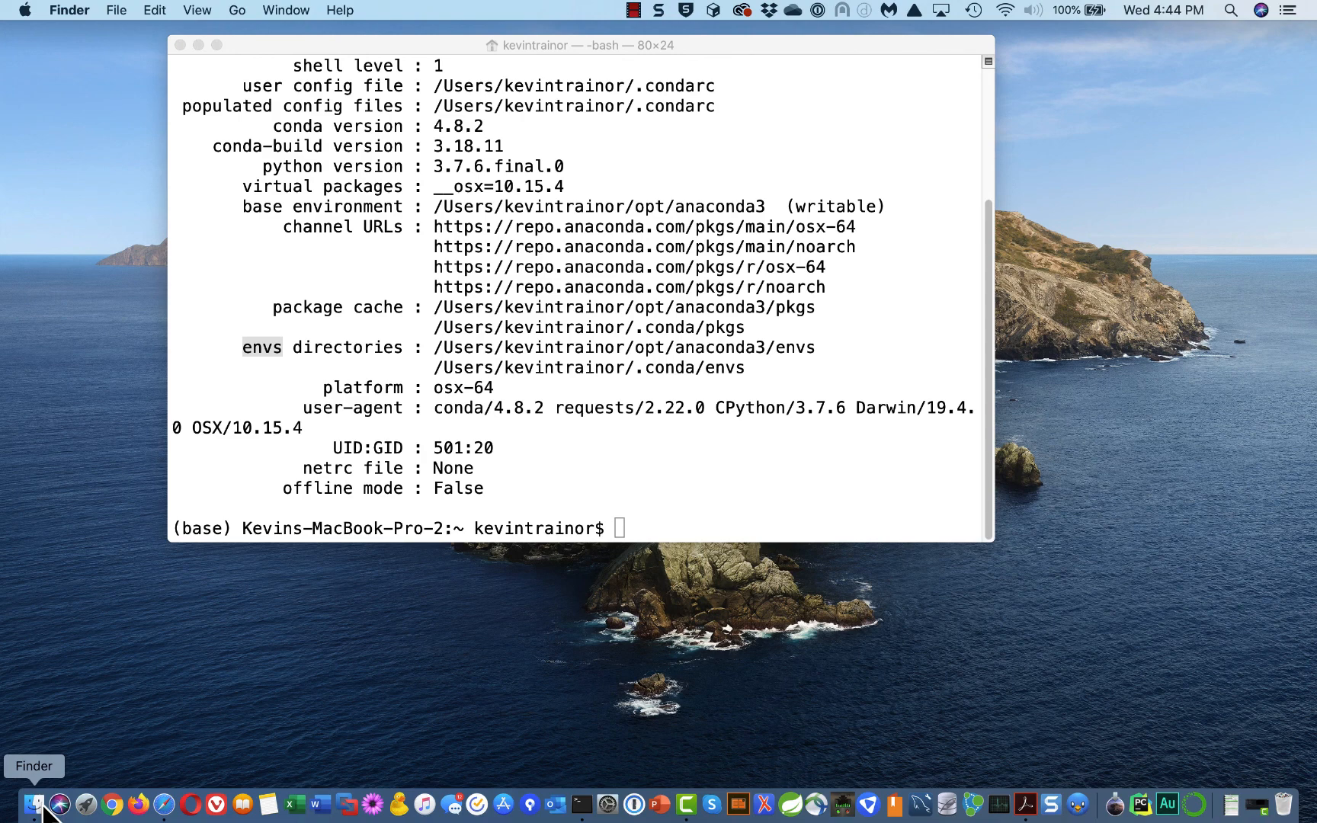
{"action": "right_click", "coordinate": [44, 807]}
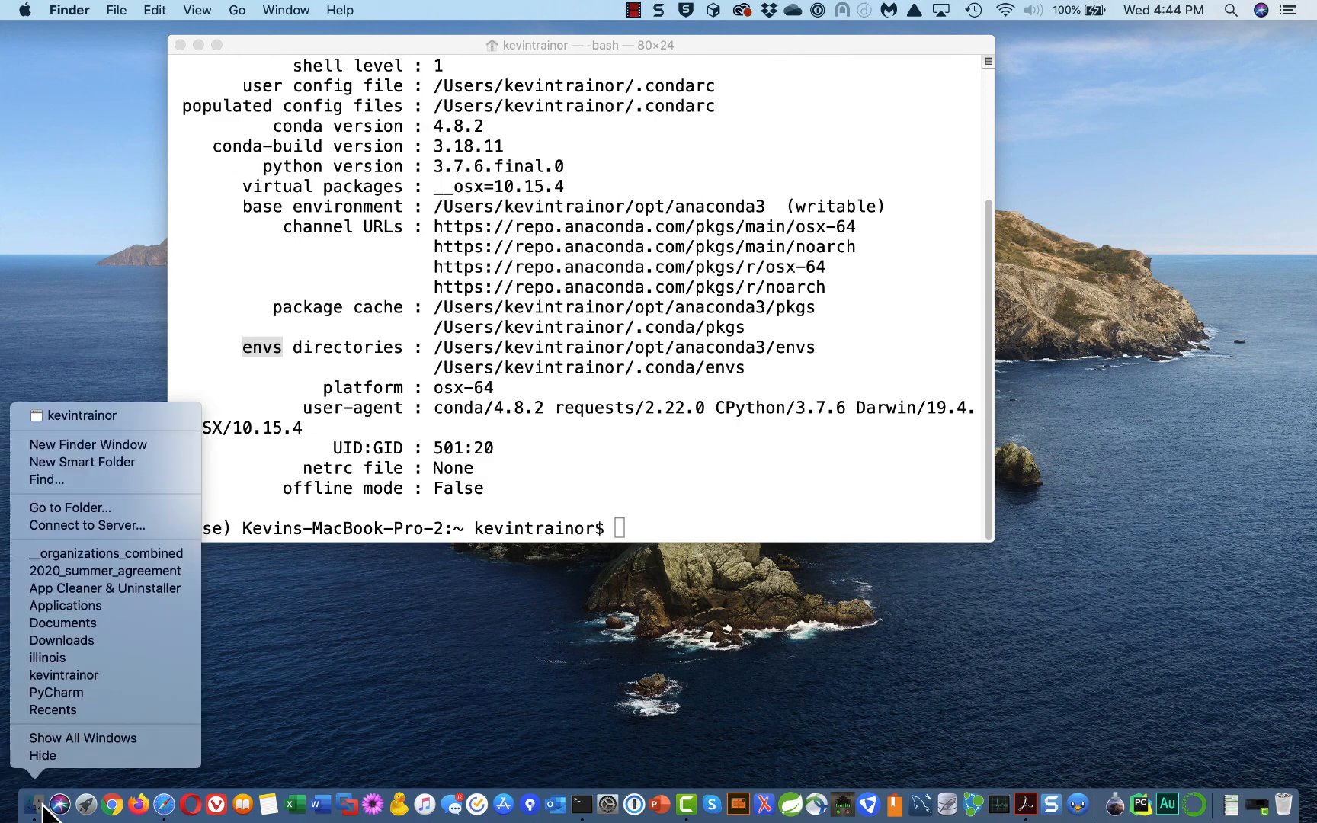
{"action": "left_click", "coordinate": [73, 443]}
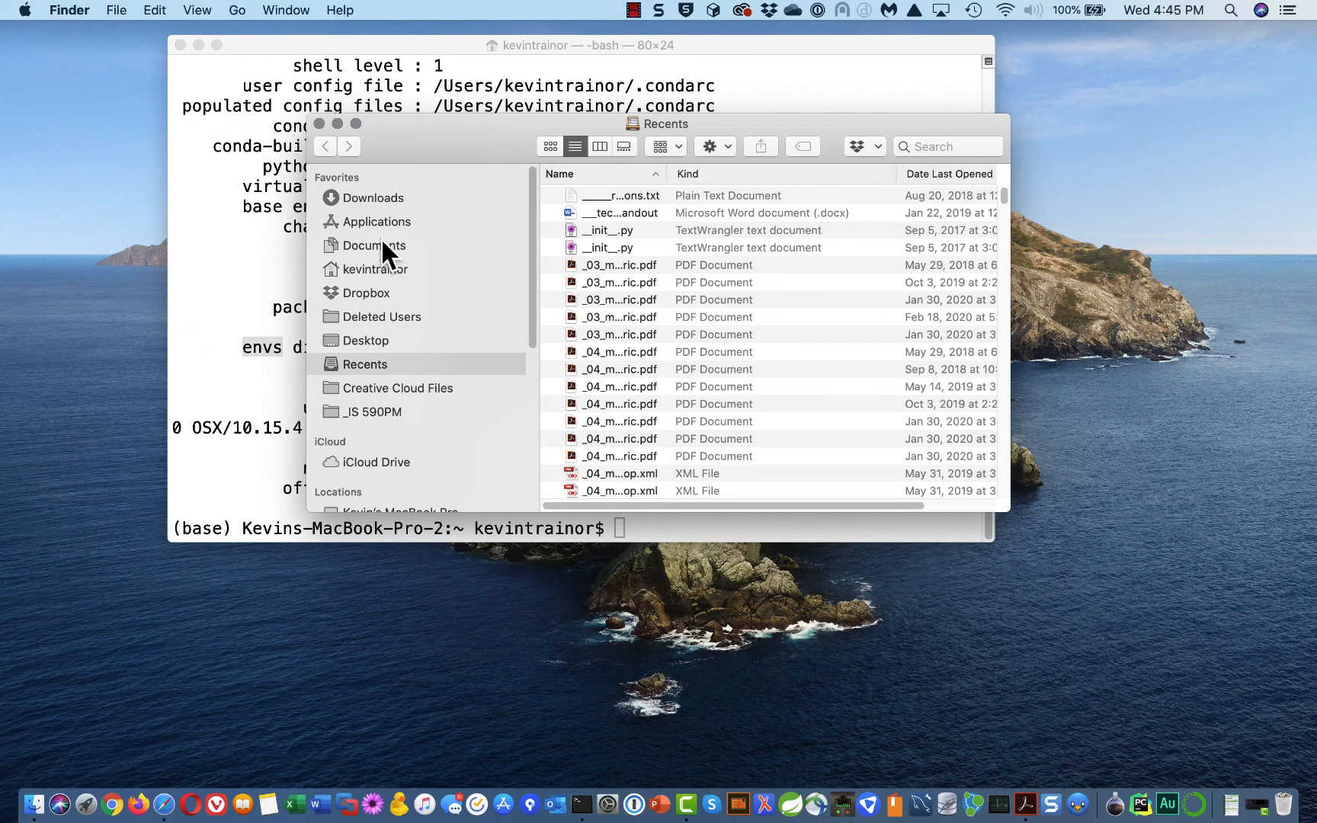
{"action": "left_click_drag", "start_coordinate": [384, 139], "coordinate": [227, 83]}
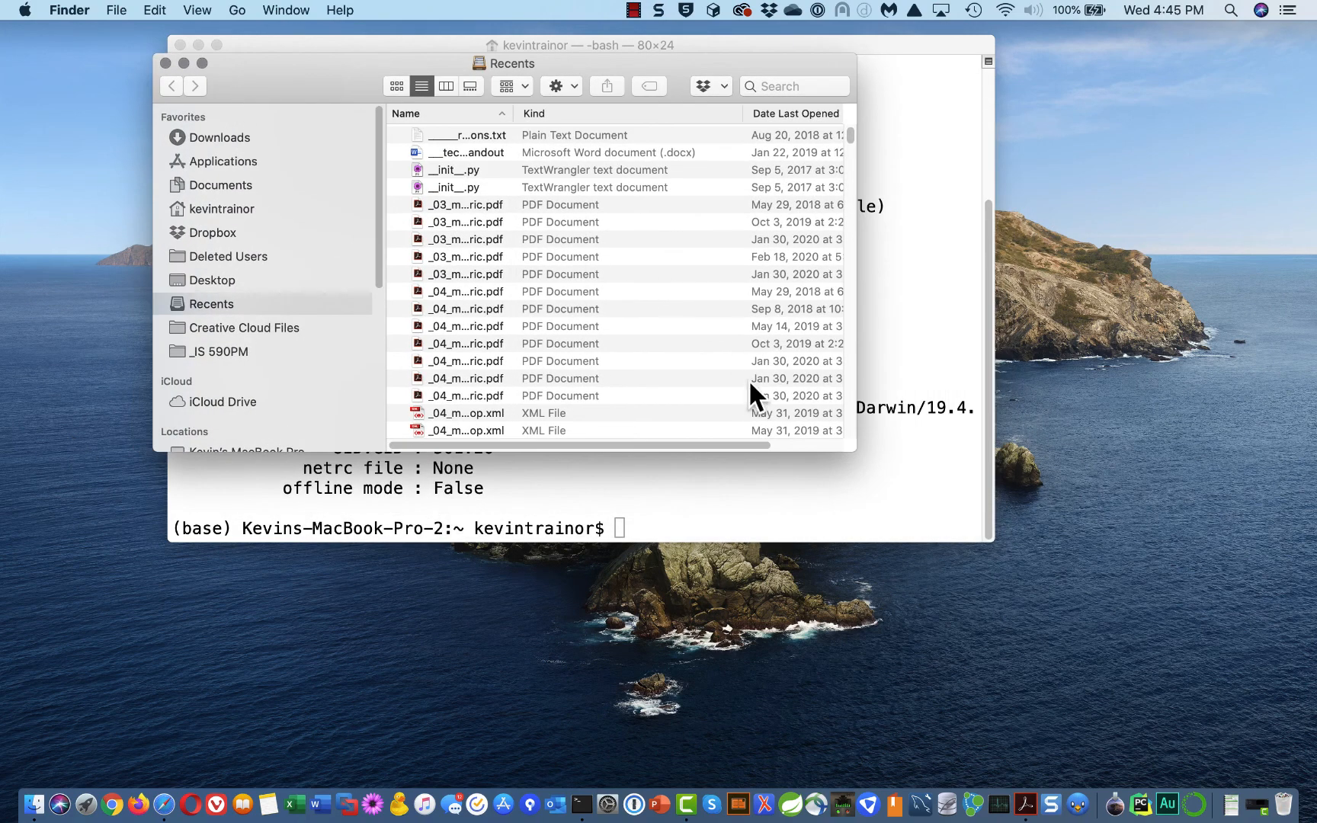
{"action": "left_click_drag", "start_coordinate": [853, 450], "coordinate": [1030, 659]}
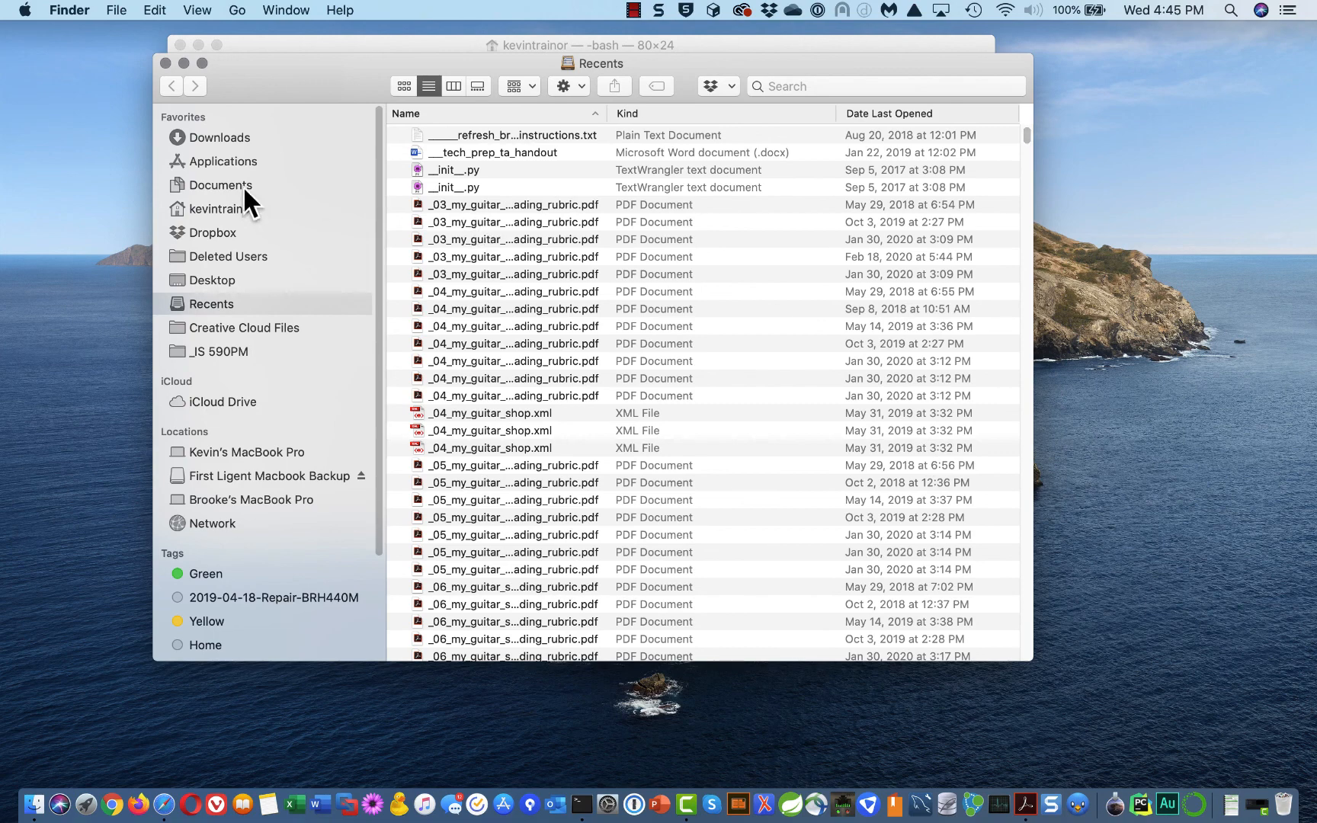
Browse the home folder to opt/anaconda3/envs and select the e4_<surname>_python_course environment folder
{"action": "left_click", "coordinate": [207, 208]}
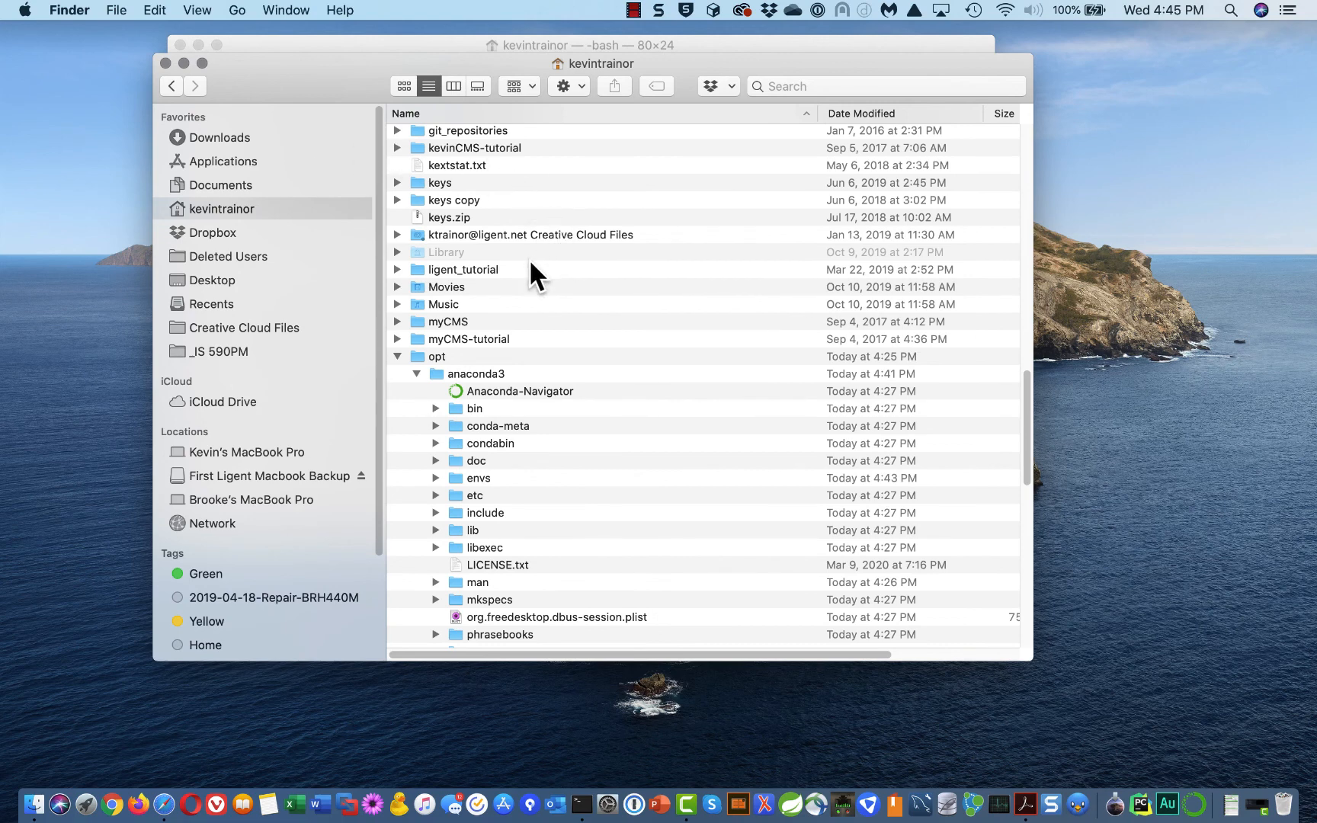
{"action": "left_click", "coordinate": [416, 356]}
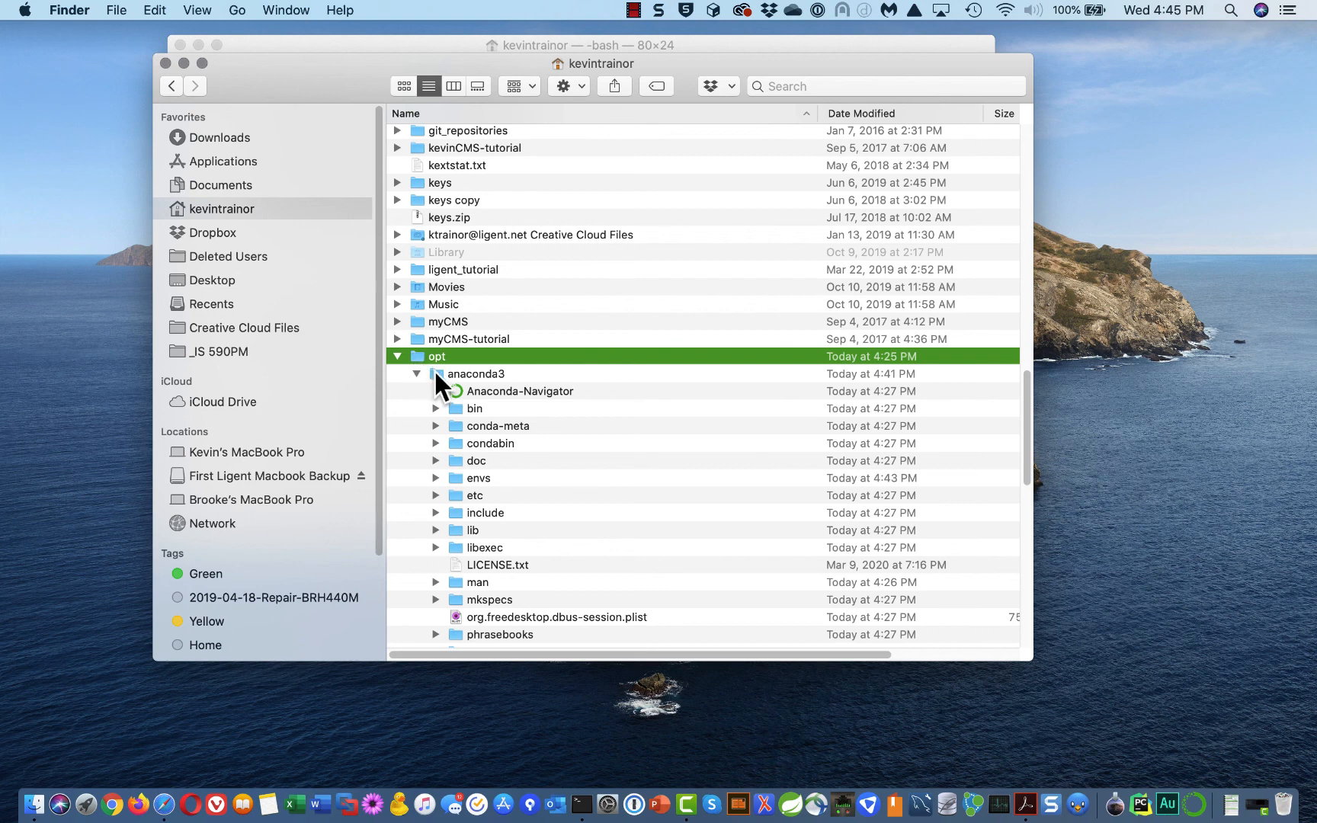
{"action": "left_click", "coordinate": [439, 375]}
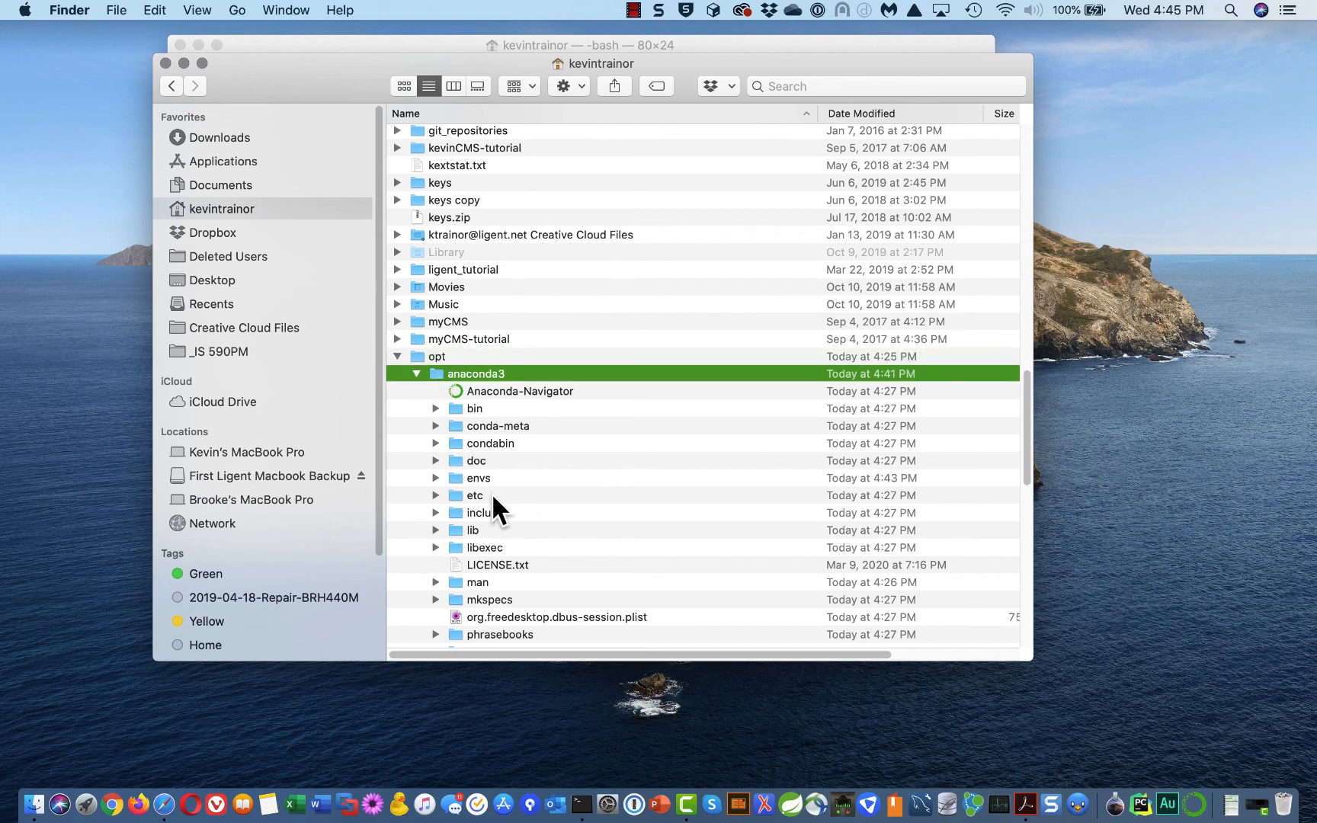
{"action": "left_click", "coordinate": [435, 478]}
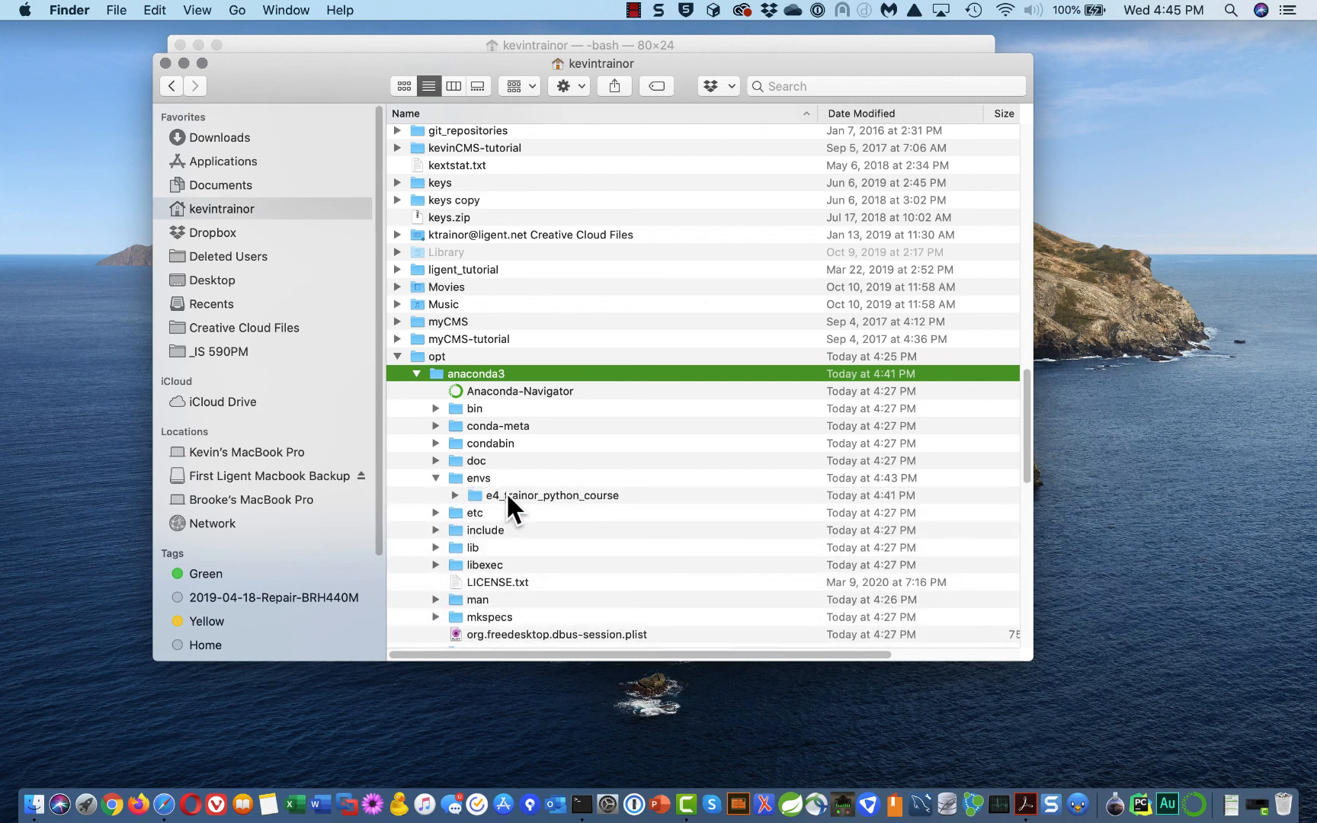
{"action": "left_click", "coordinate": [610, 495]}
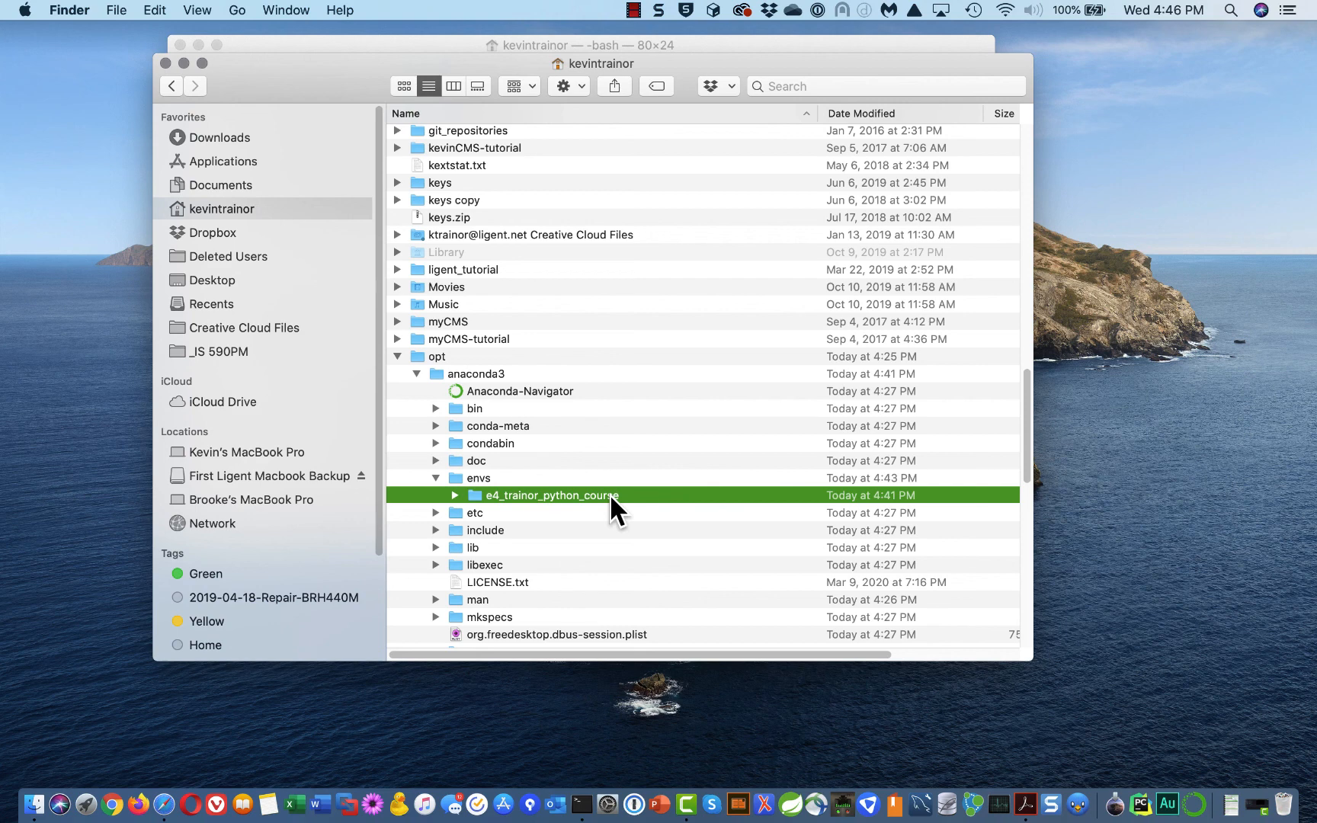
Close the Finder window and the Terminal window
{"action": "left_click", "coordinate": [165, 63]}
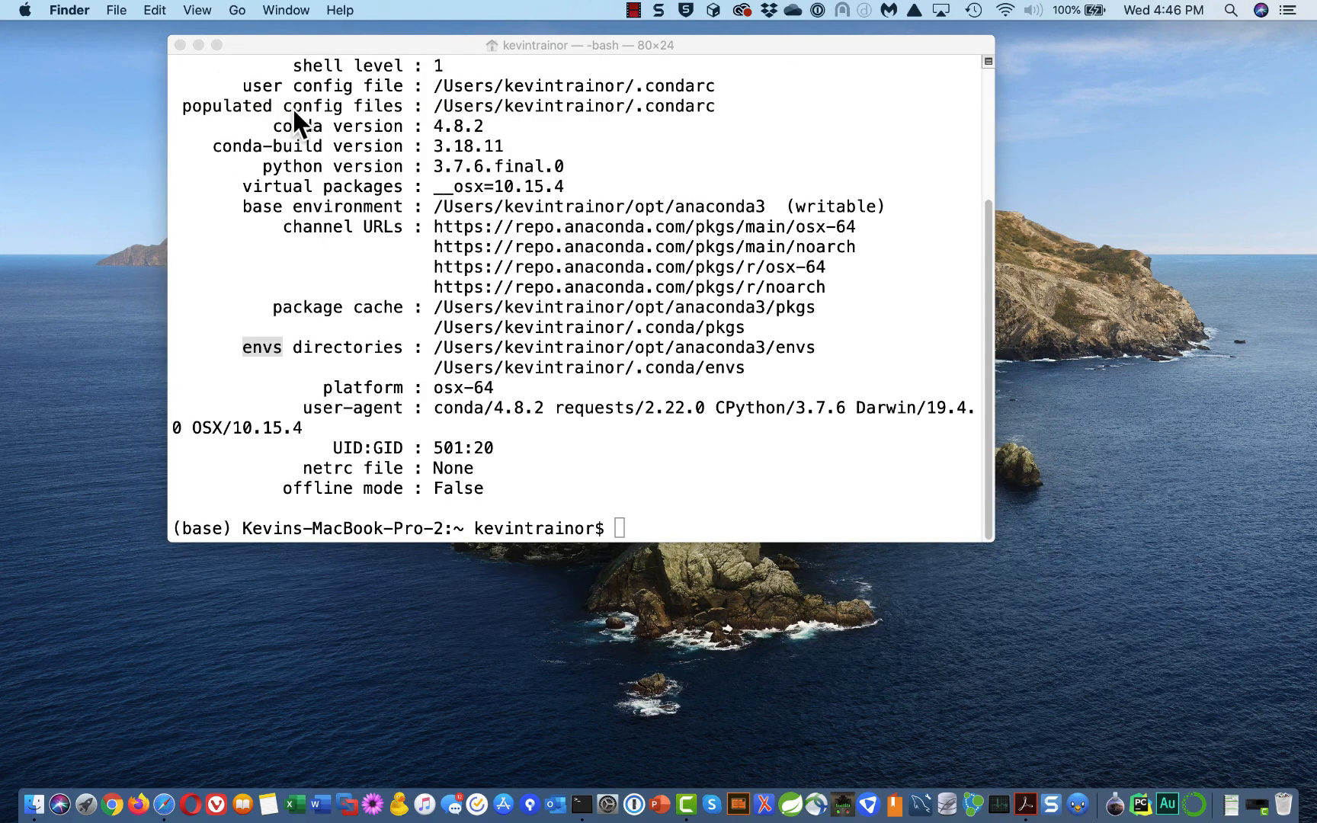
{"action": "left_click", "coordinate": [180, 44]}
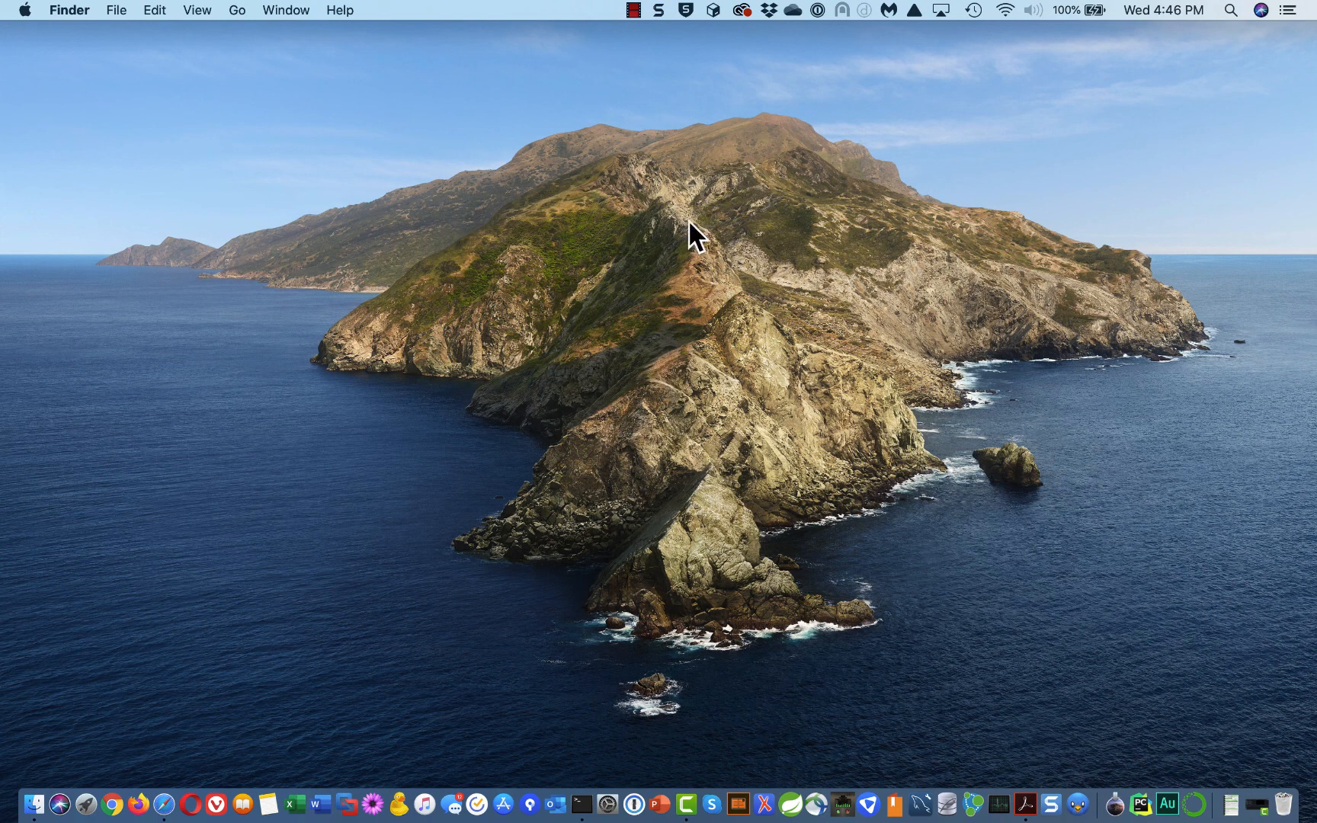
{"action": "left_click", "coordinate": [633, 10]}
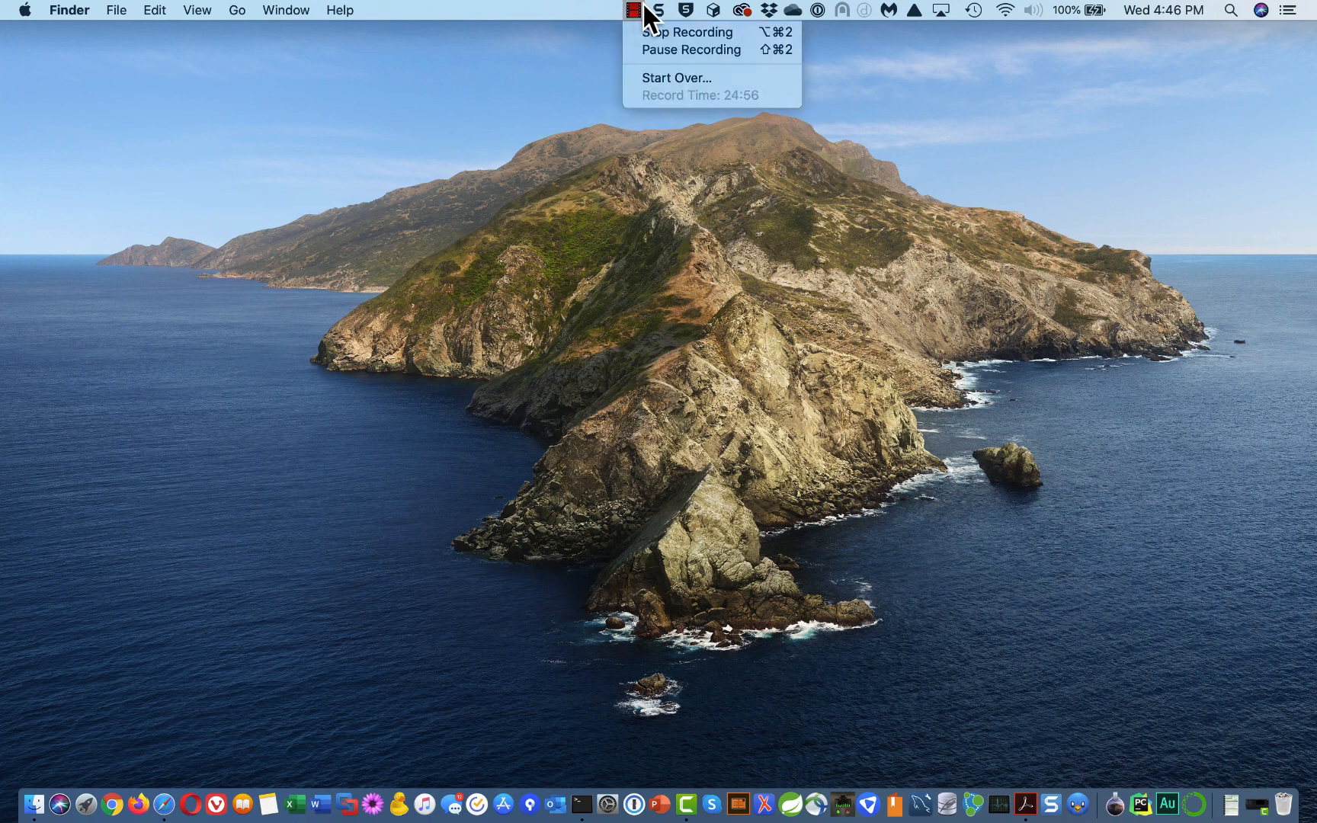